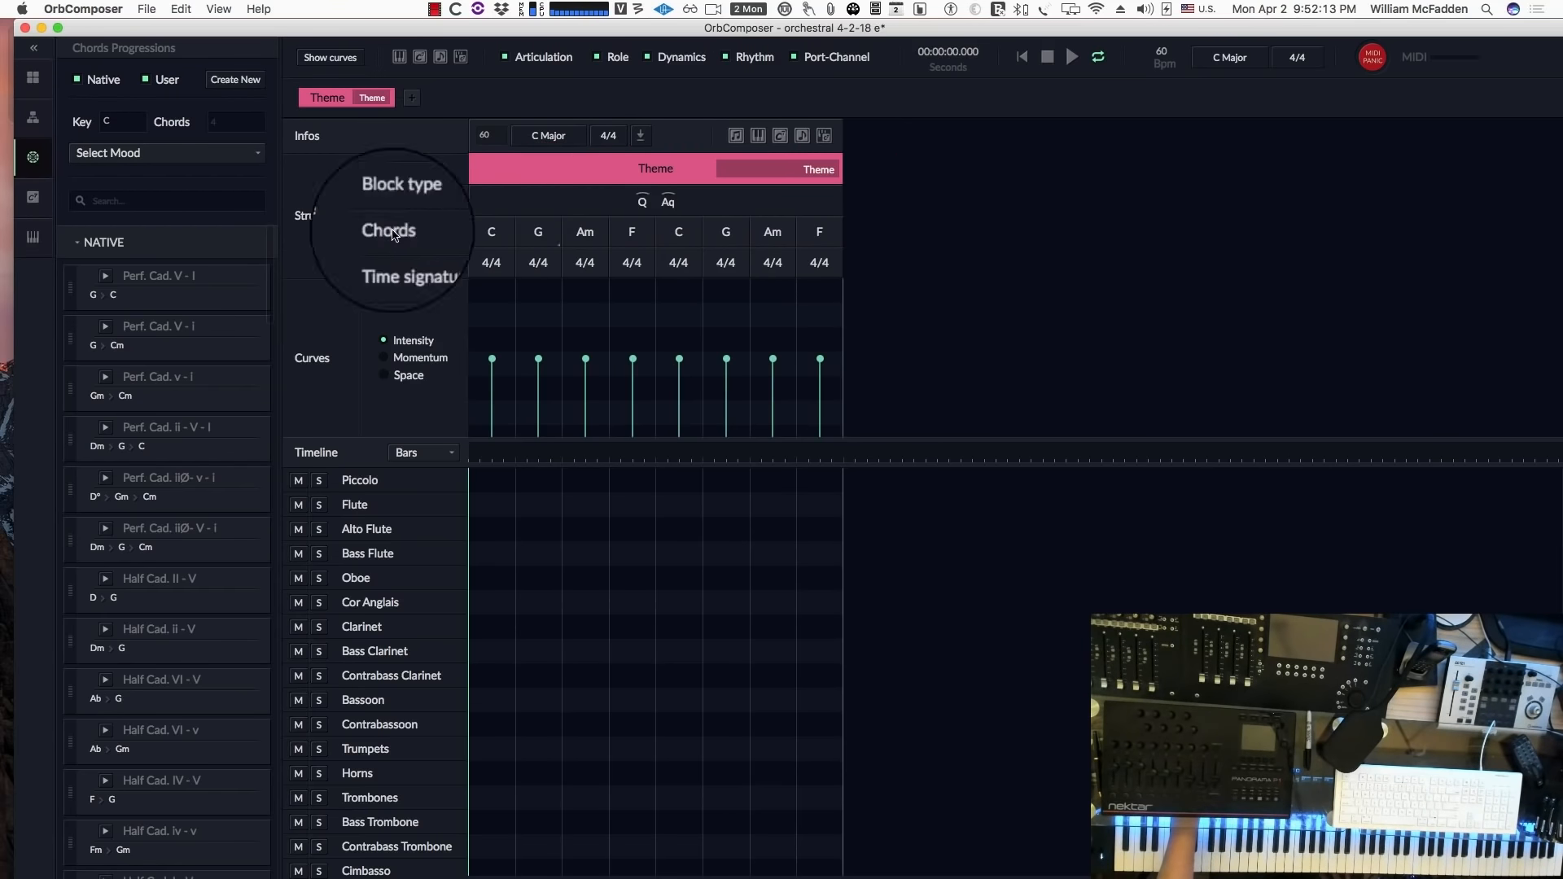
Look over the form for creating a chord progression, close it, and examine the native cadence progressions.
left_click(236, 79)
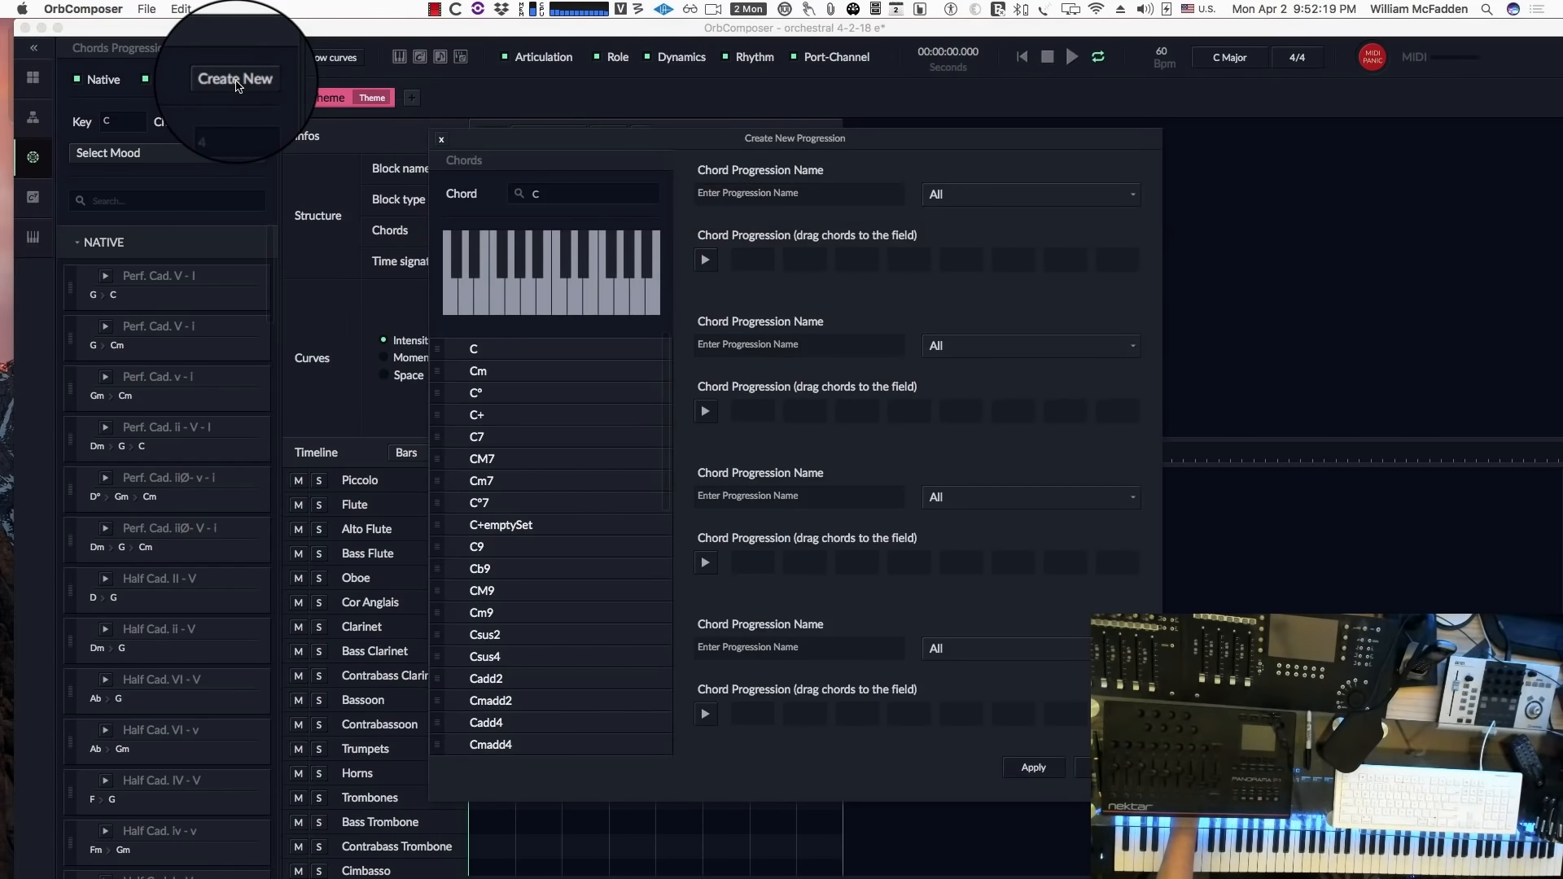
left_click(1083, 767)
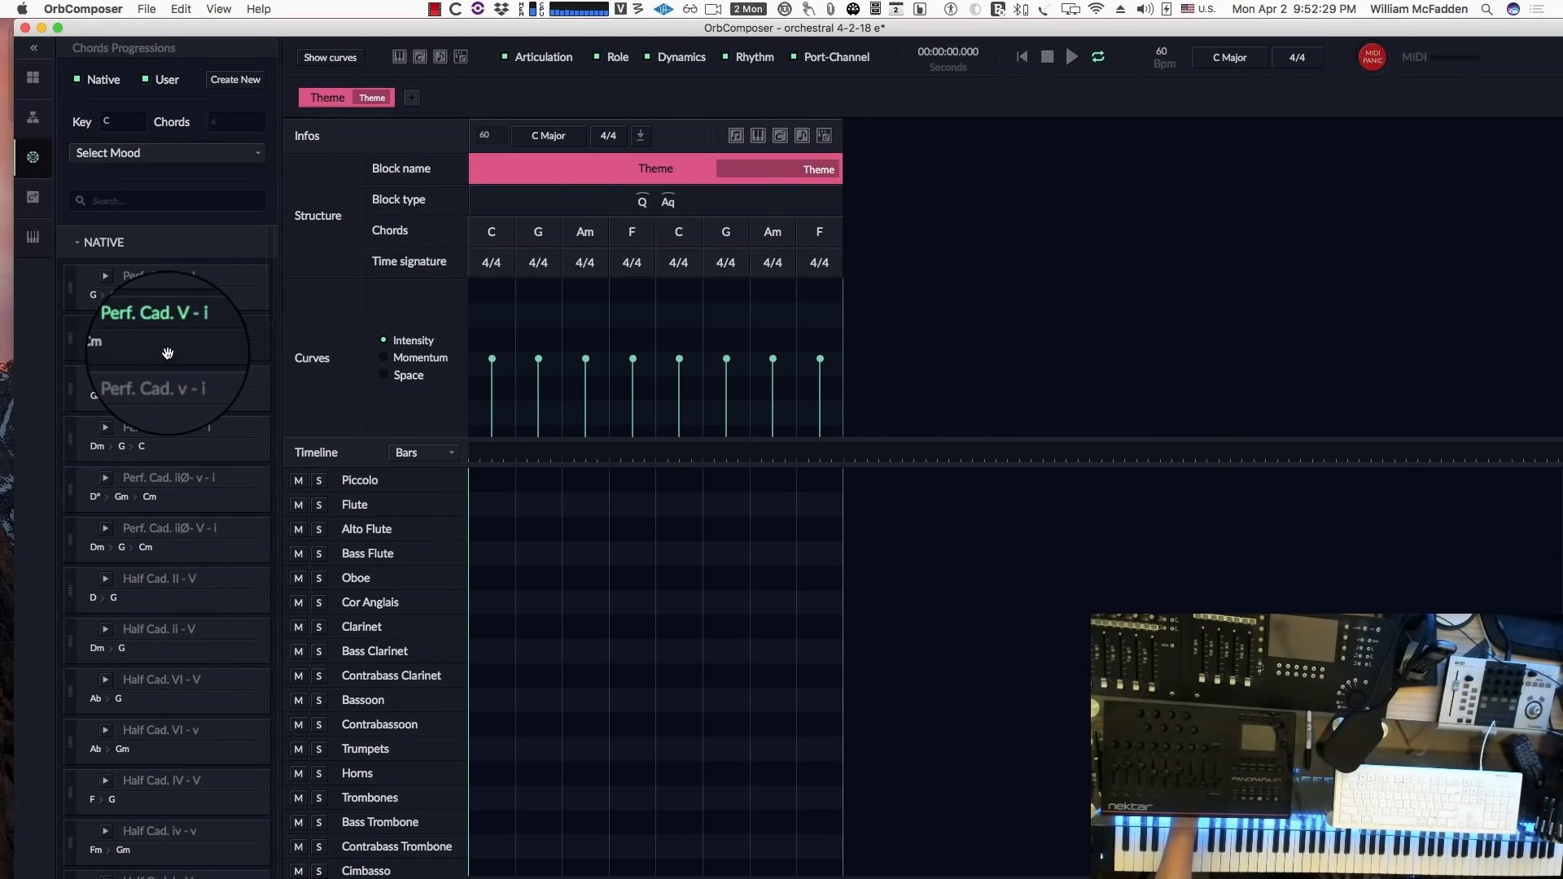
scroll(200, 552, "down", 1)
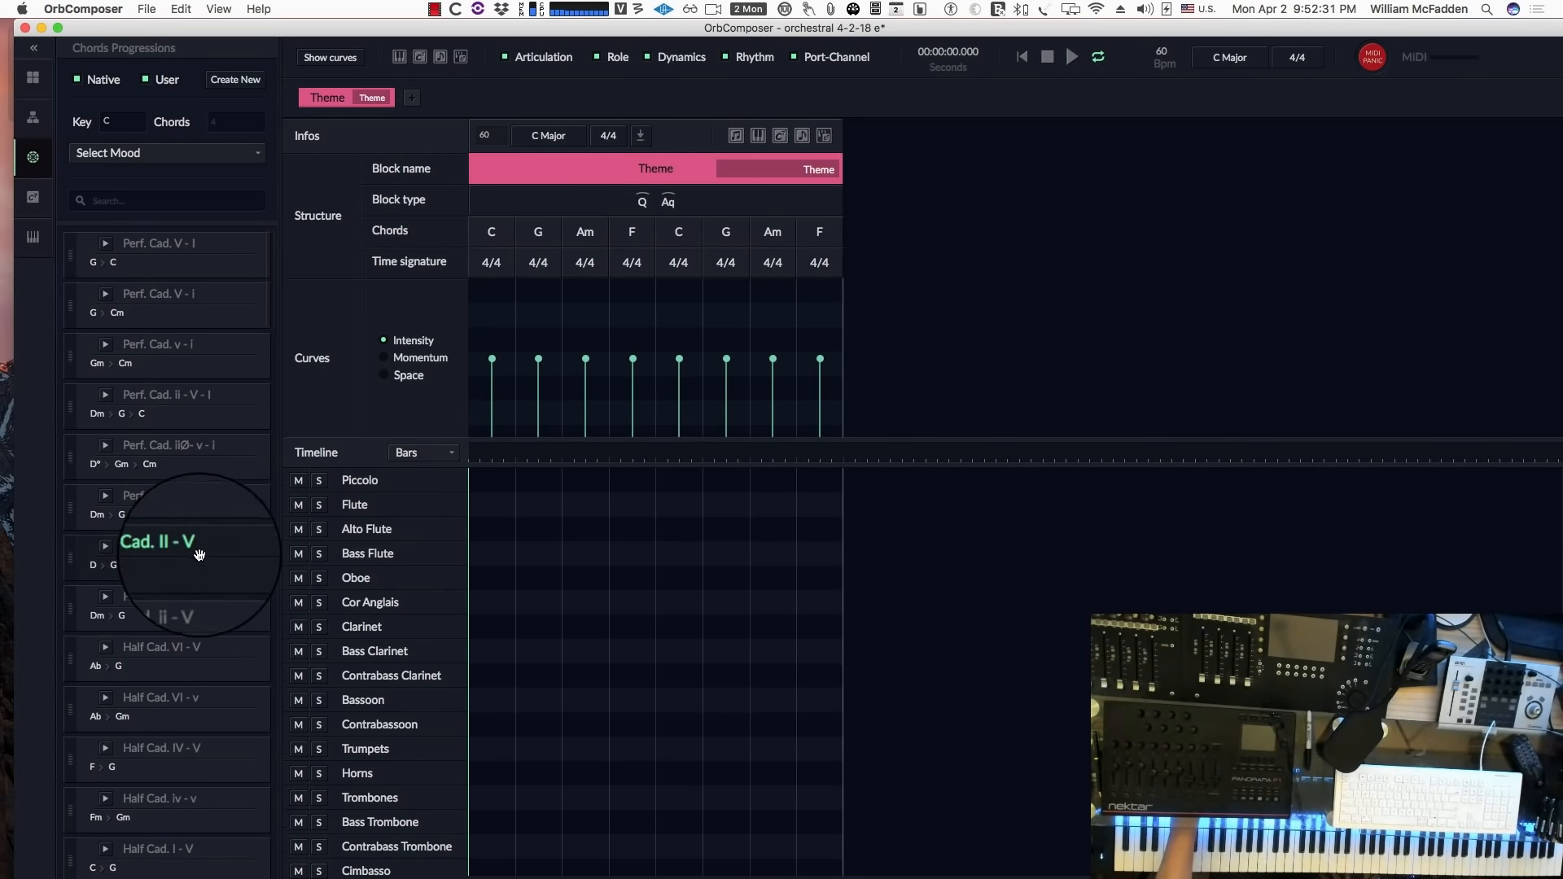
scroll(195, 561, "down", 2)
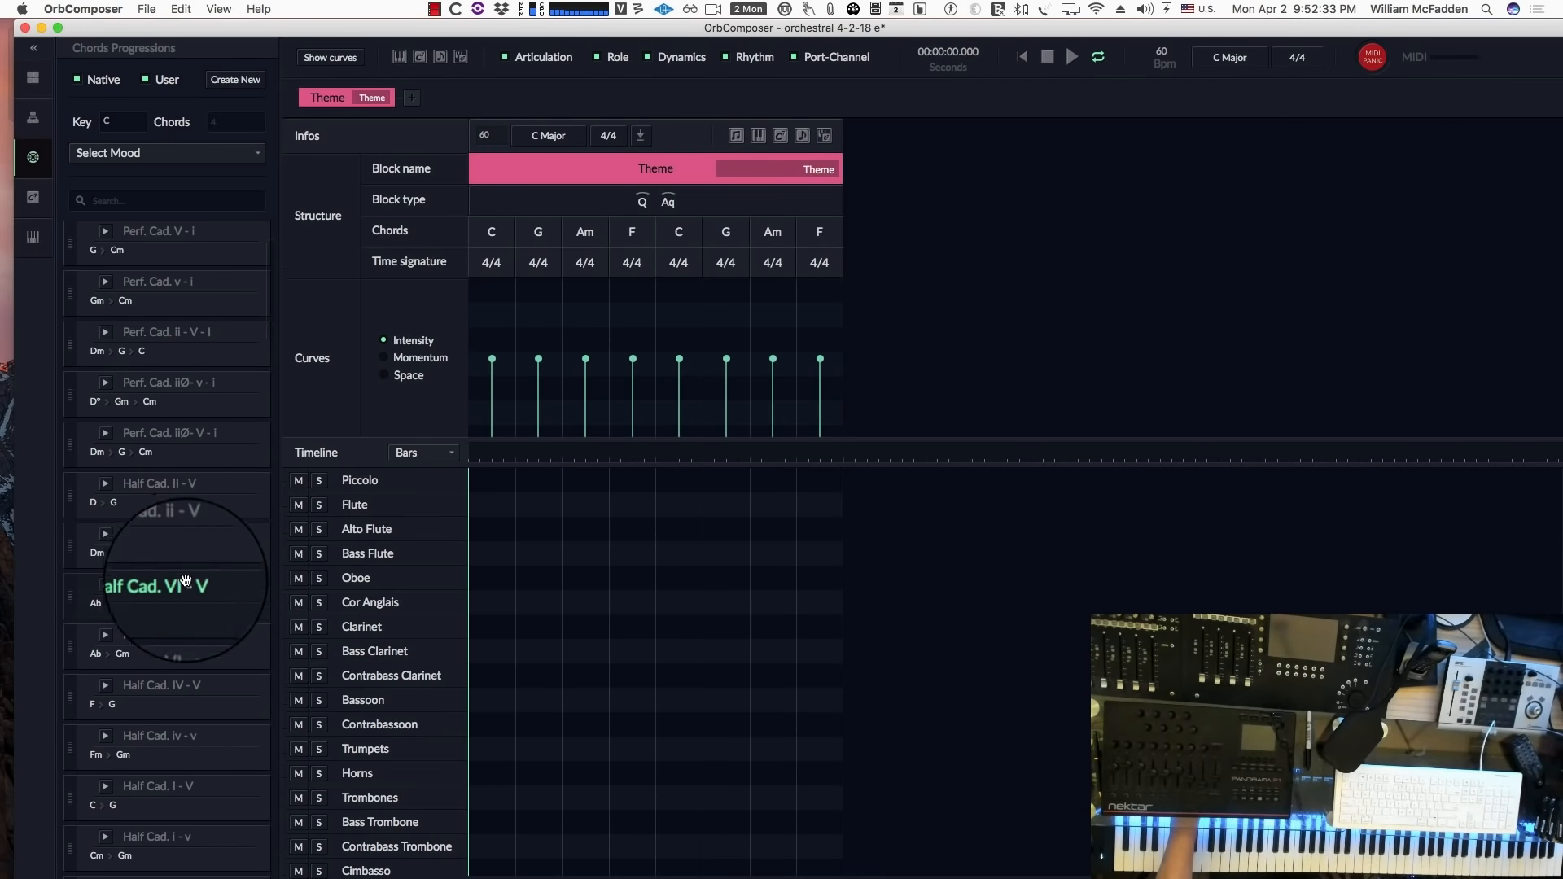
scroll(186, 580, "down", 5)
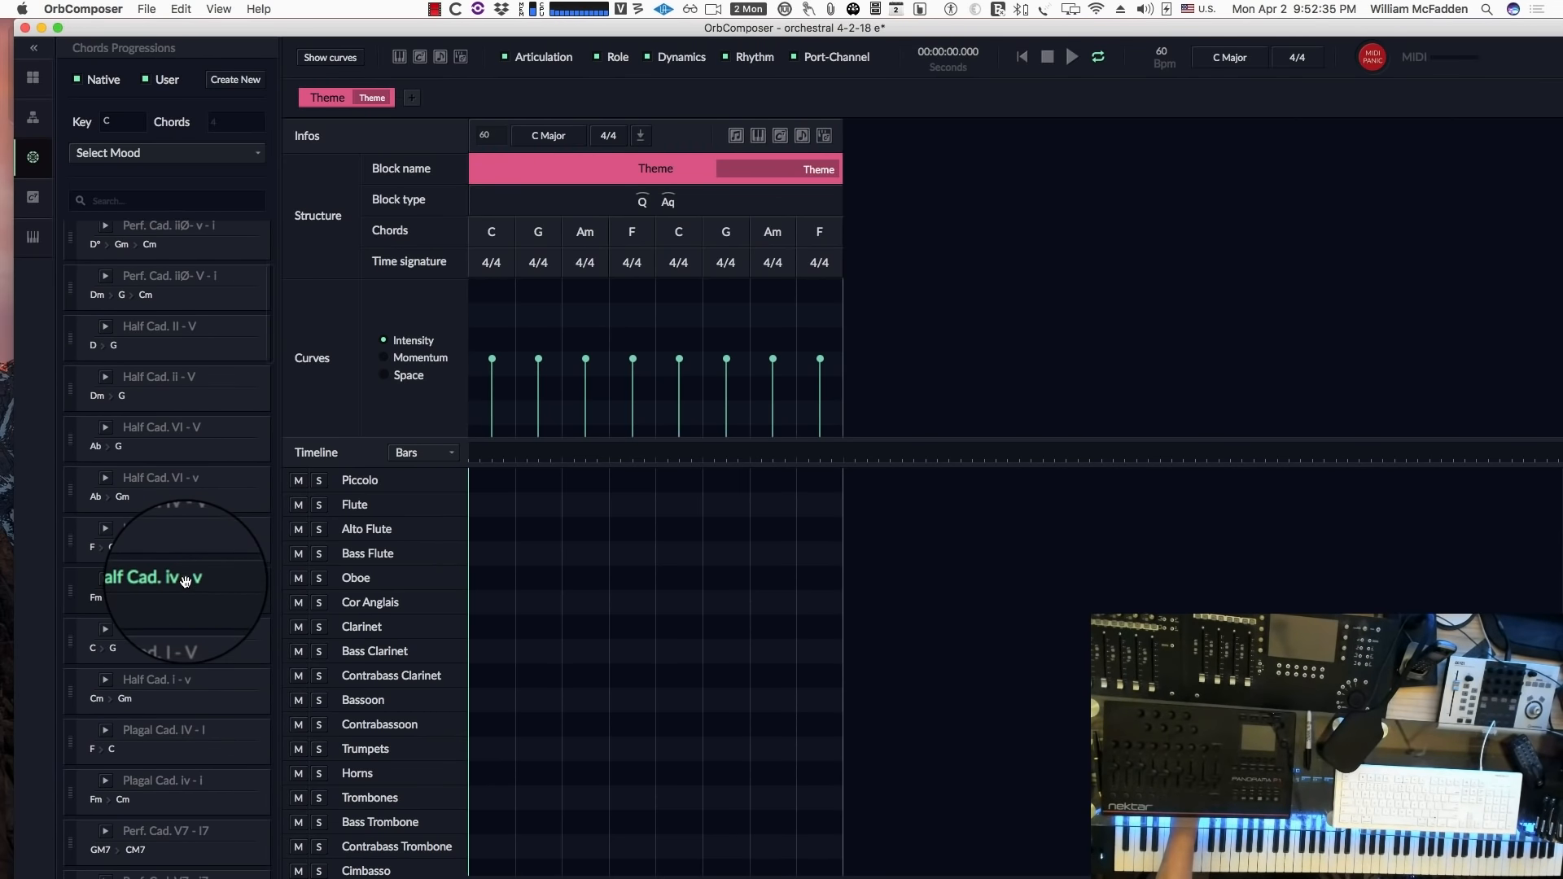
scroll(185, 610, "down", 1)
scroll(185, 616, "down", 4)
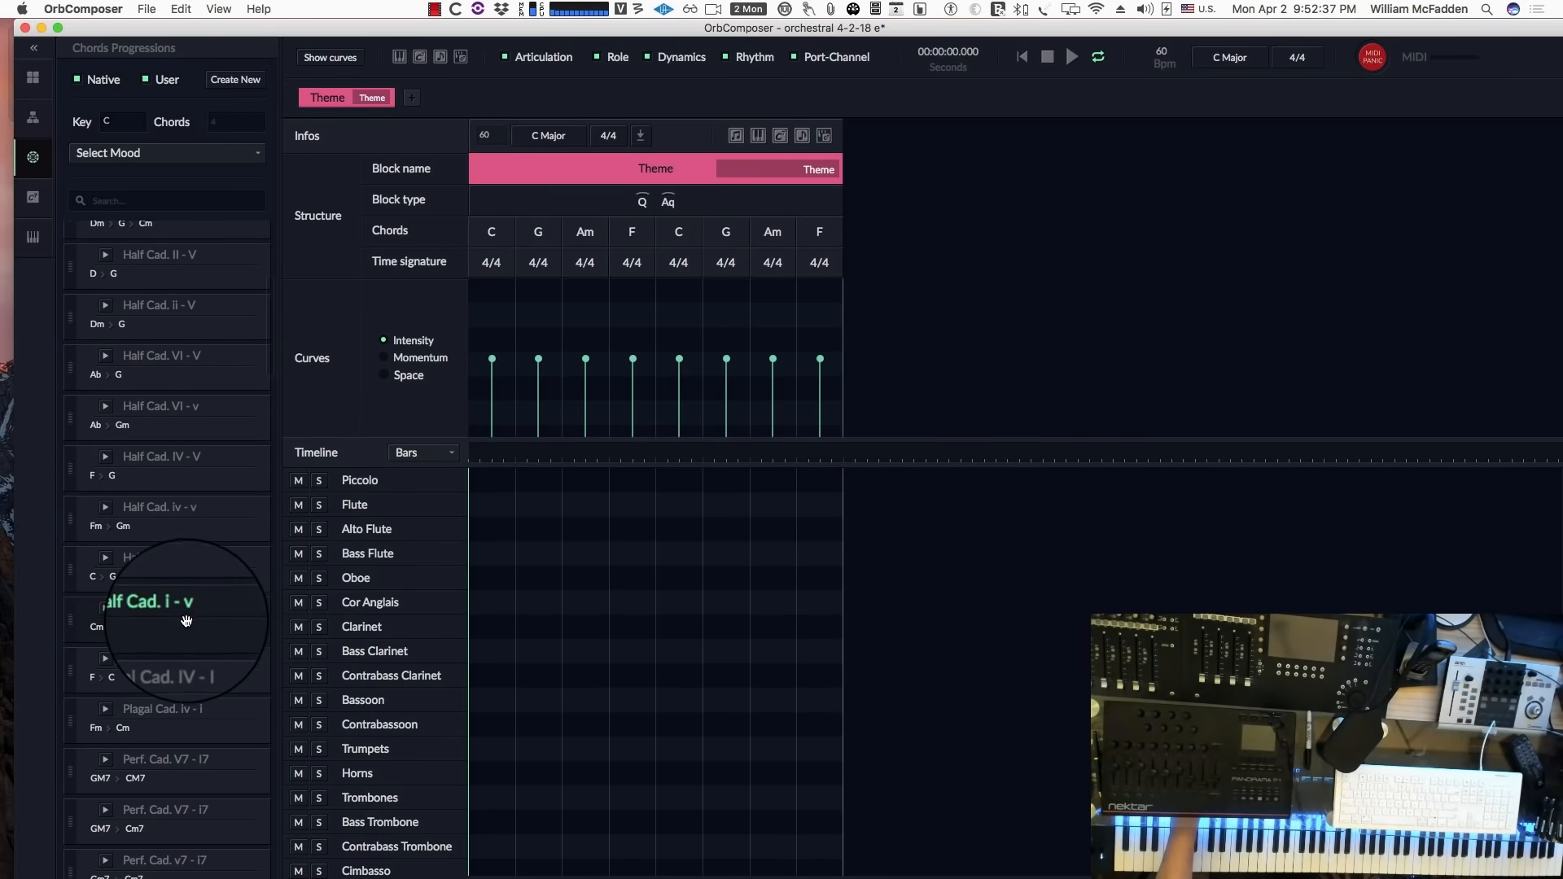
scroll(185, 623, "down", 6)
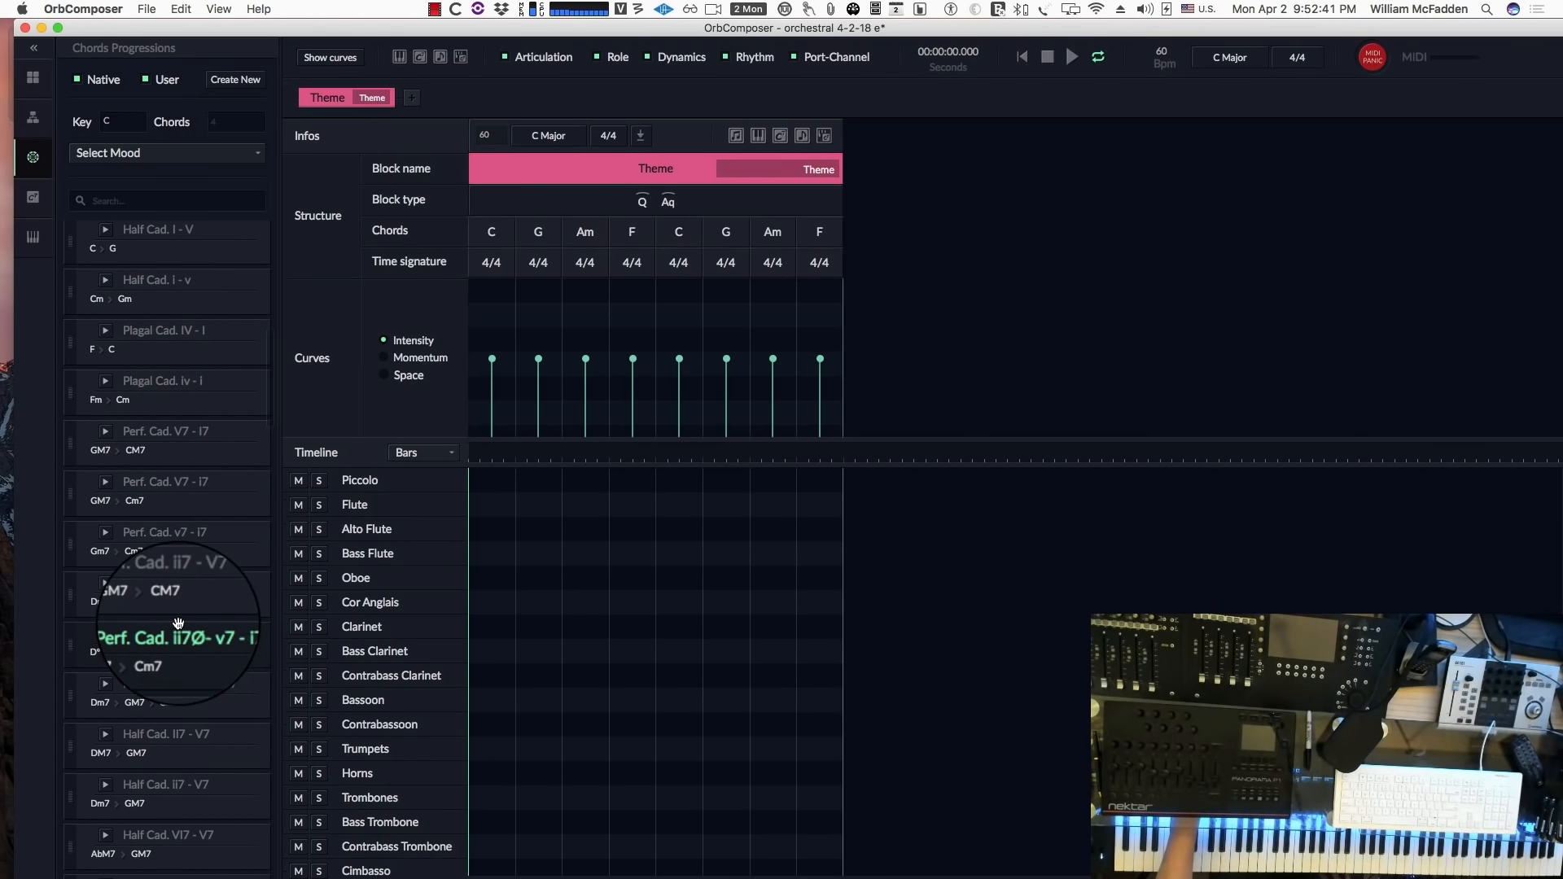
scroll(178, 623, "down", 5)
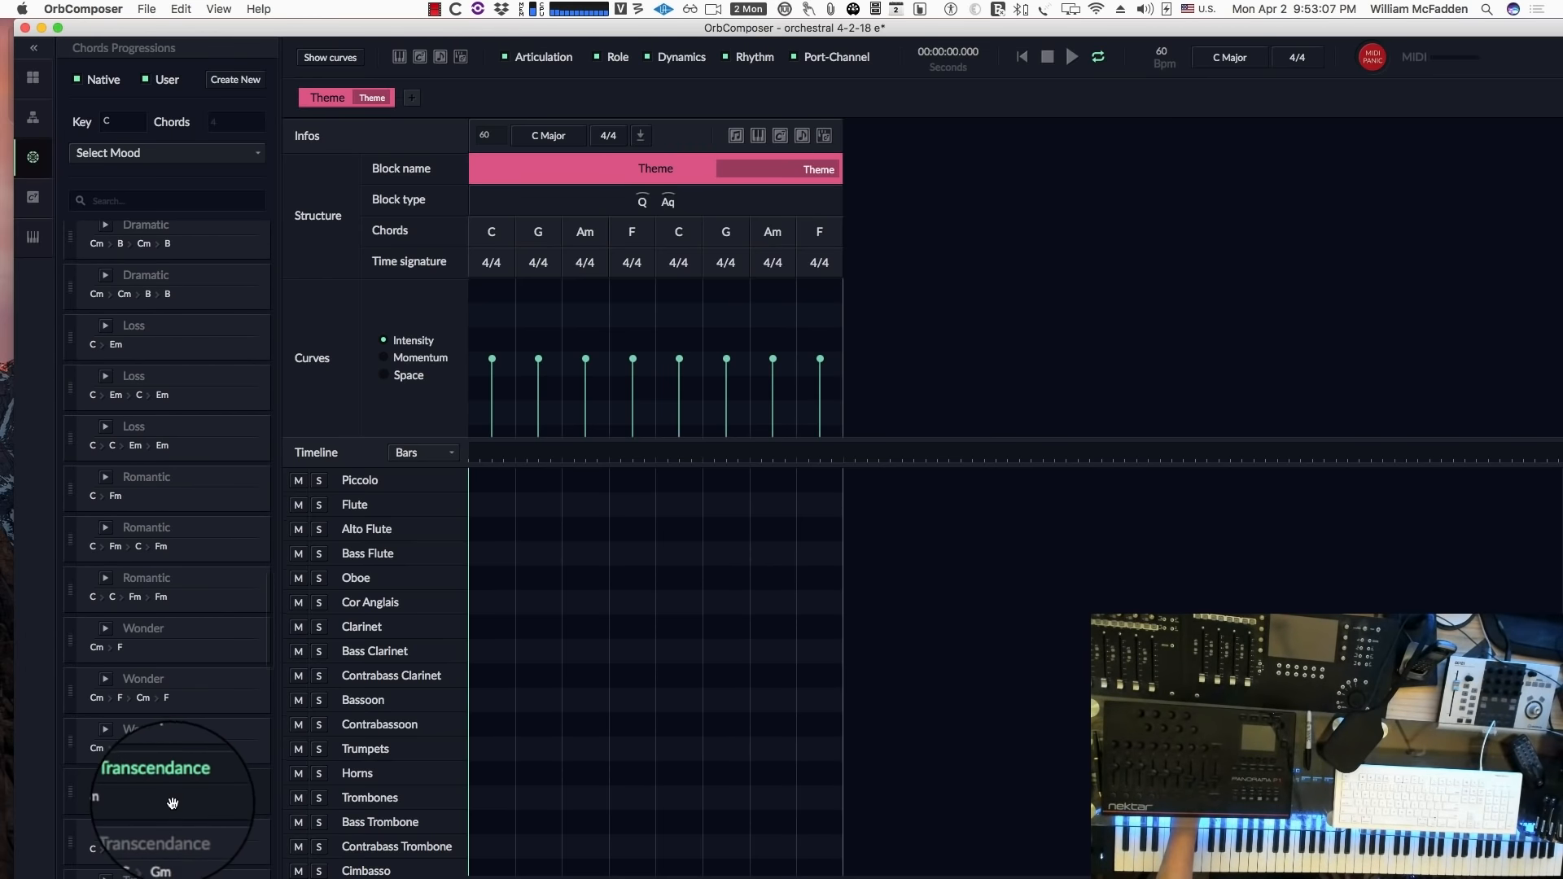
Examine the mood-named and Roman-numeral chord progressions in the native list, from Dramatic and Loss through Evil and I - V - vi - IV.
scroll(173, 803, "down", 4)
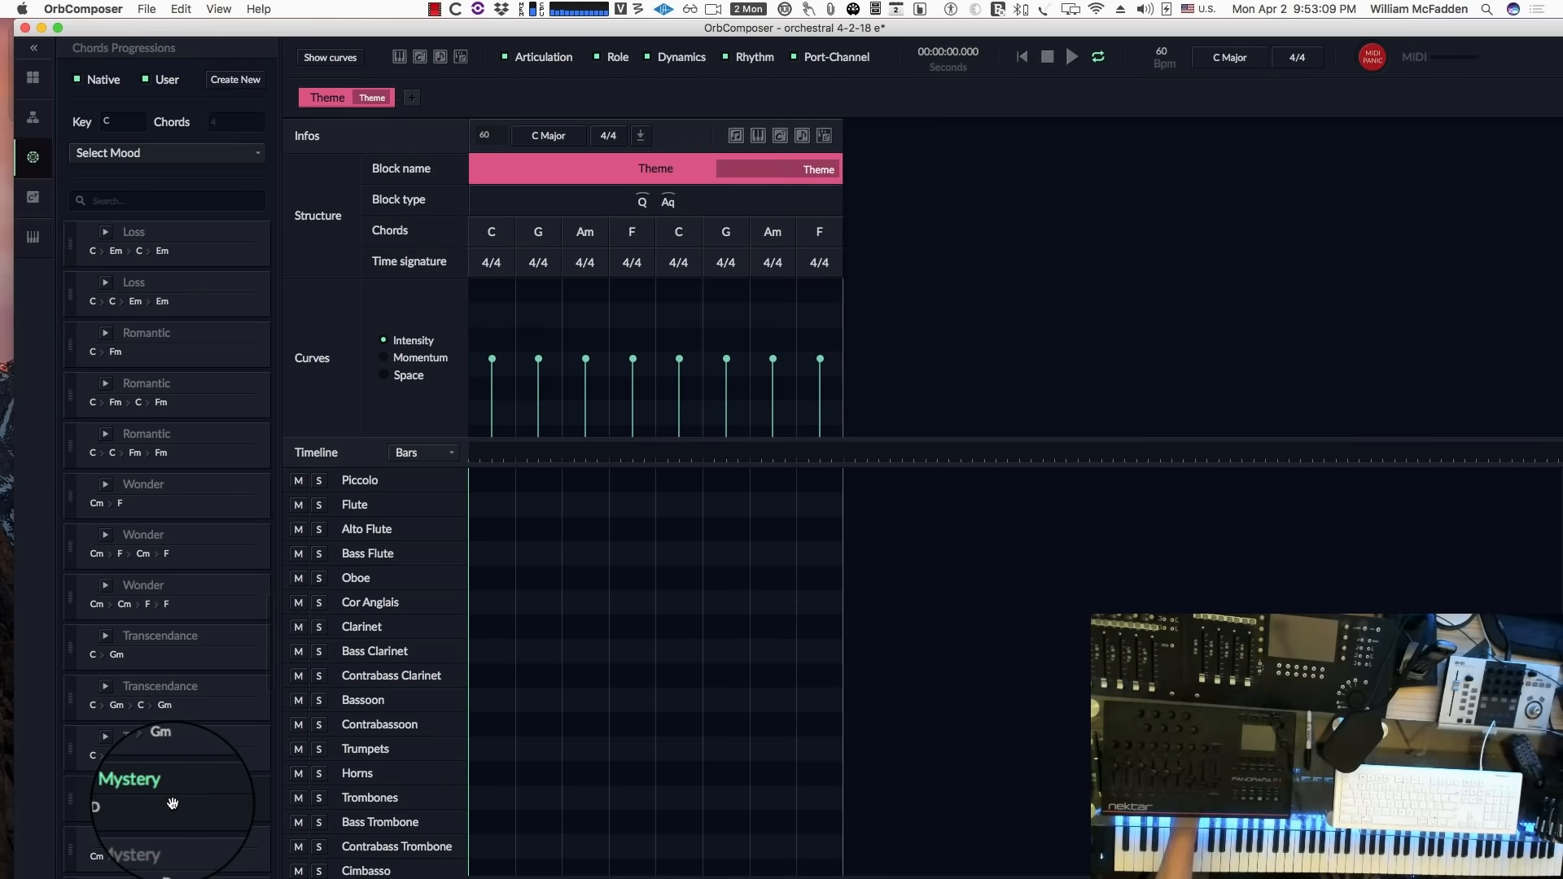
scroll(173, 803, "down", 5)
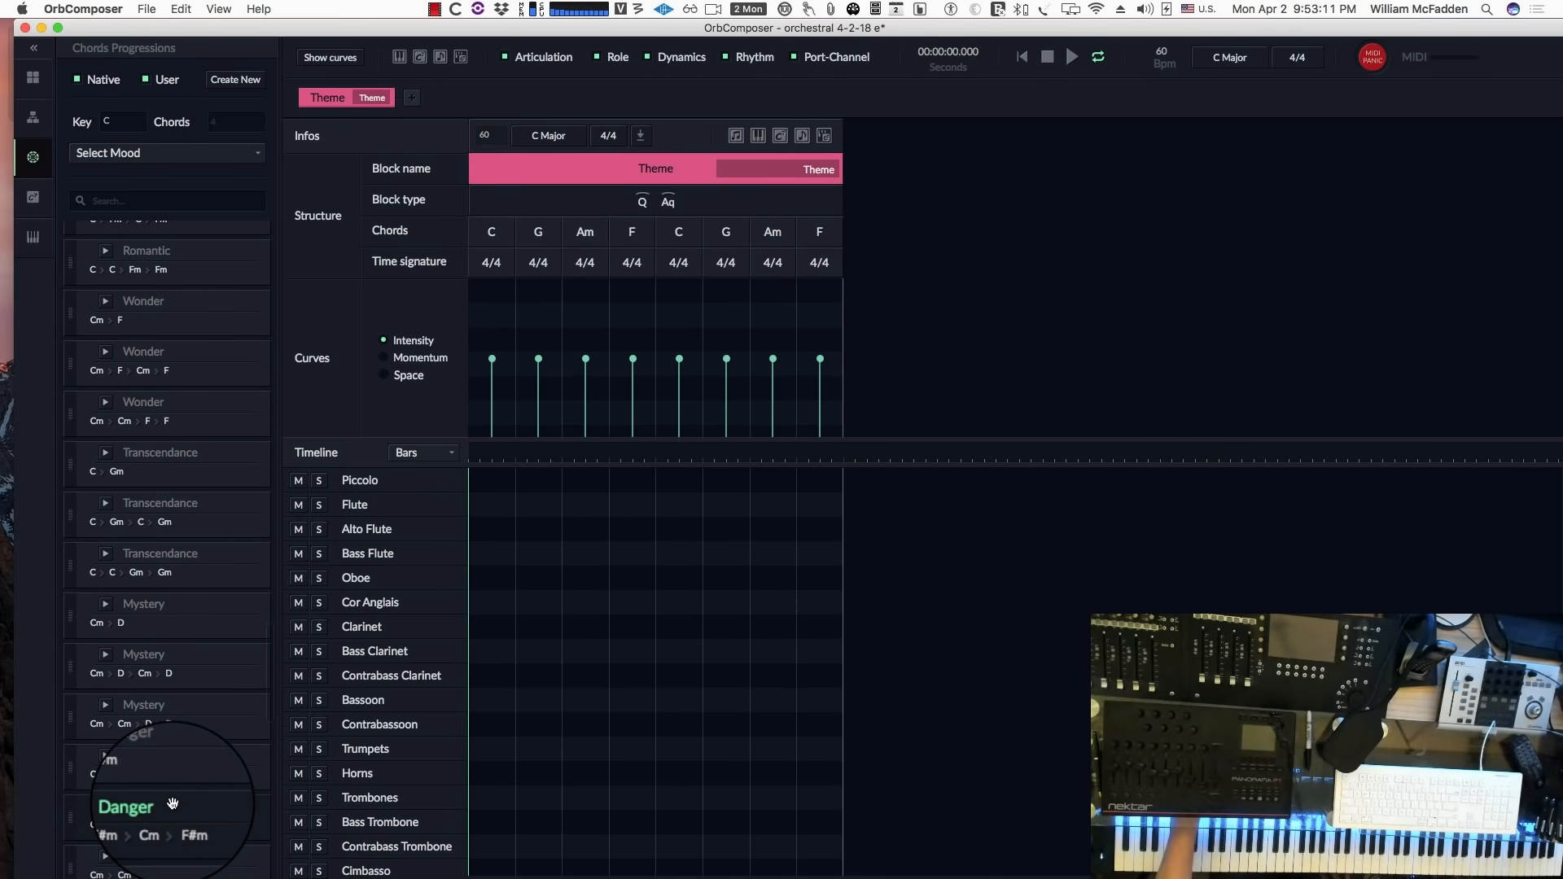
scroll(173, 803, "down", 4)
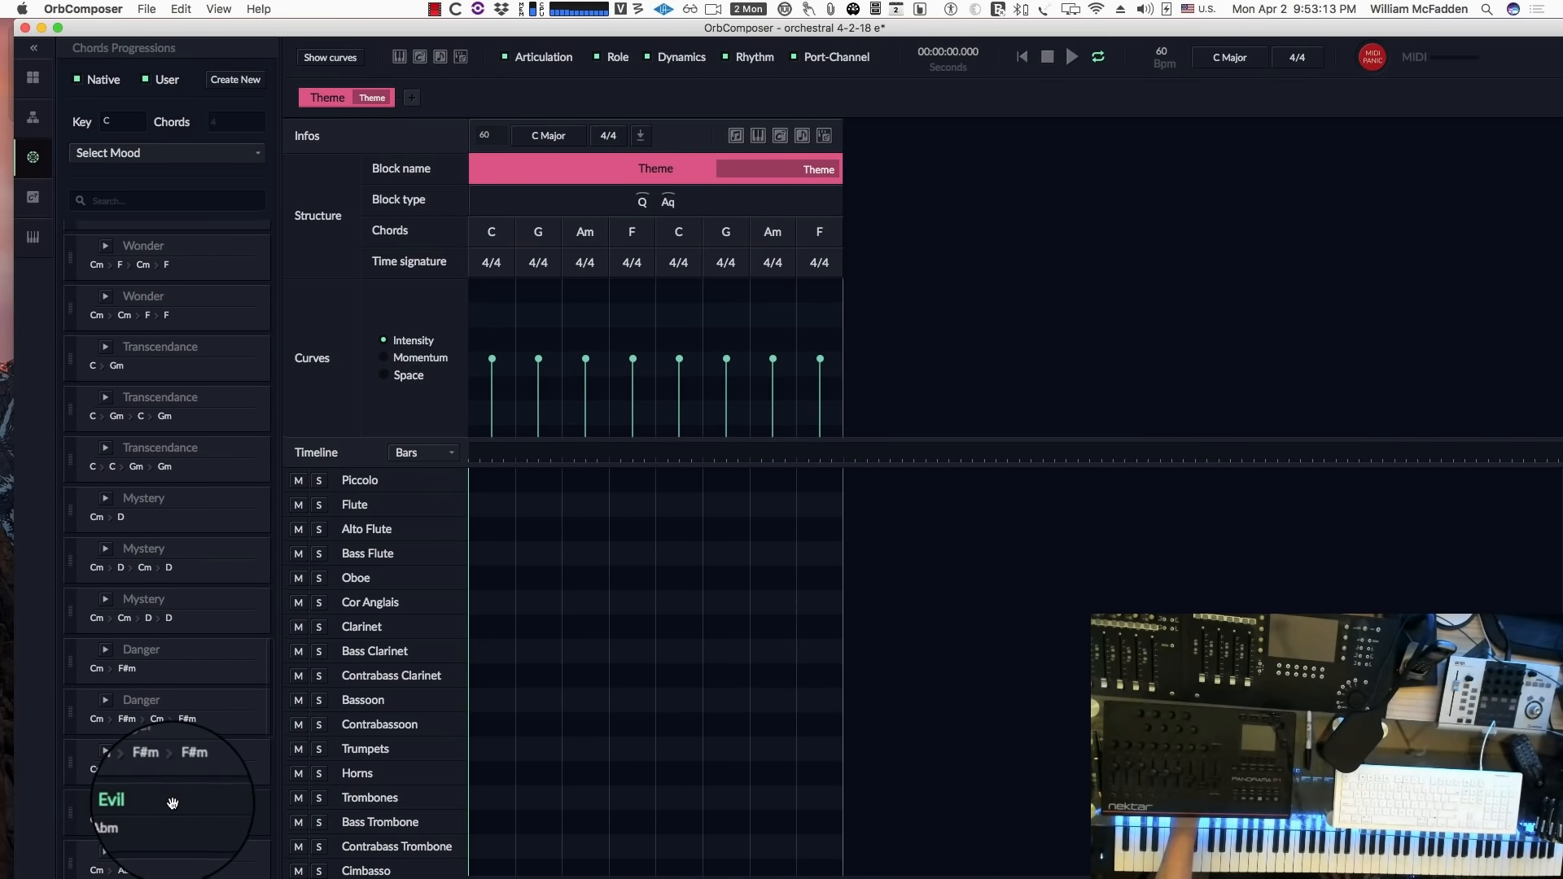
scroll(173, 804, "down", 4)
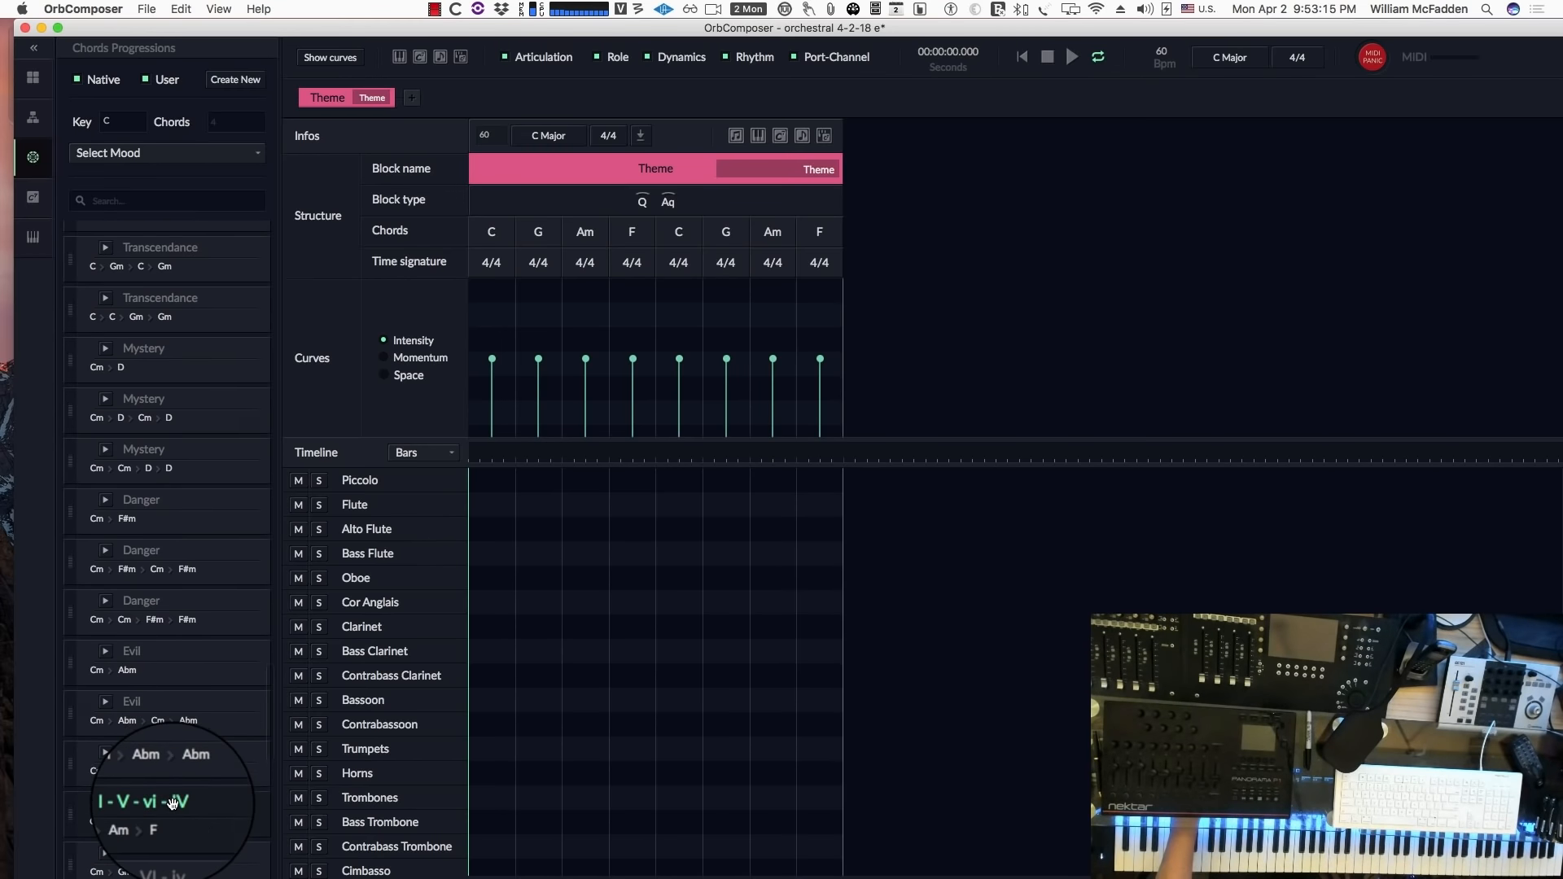
scroll(173, 804, "down", 1)
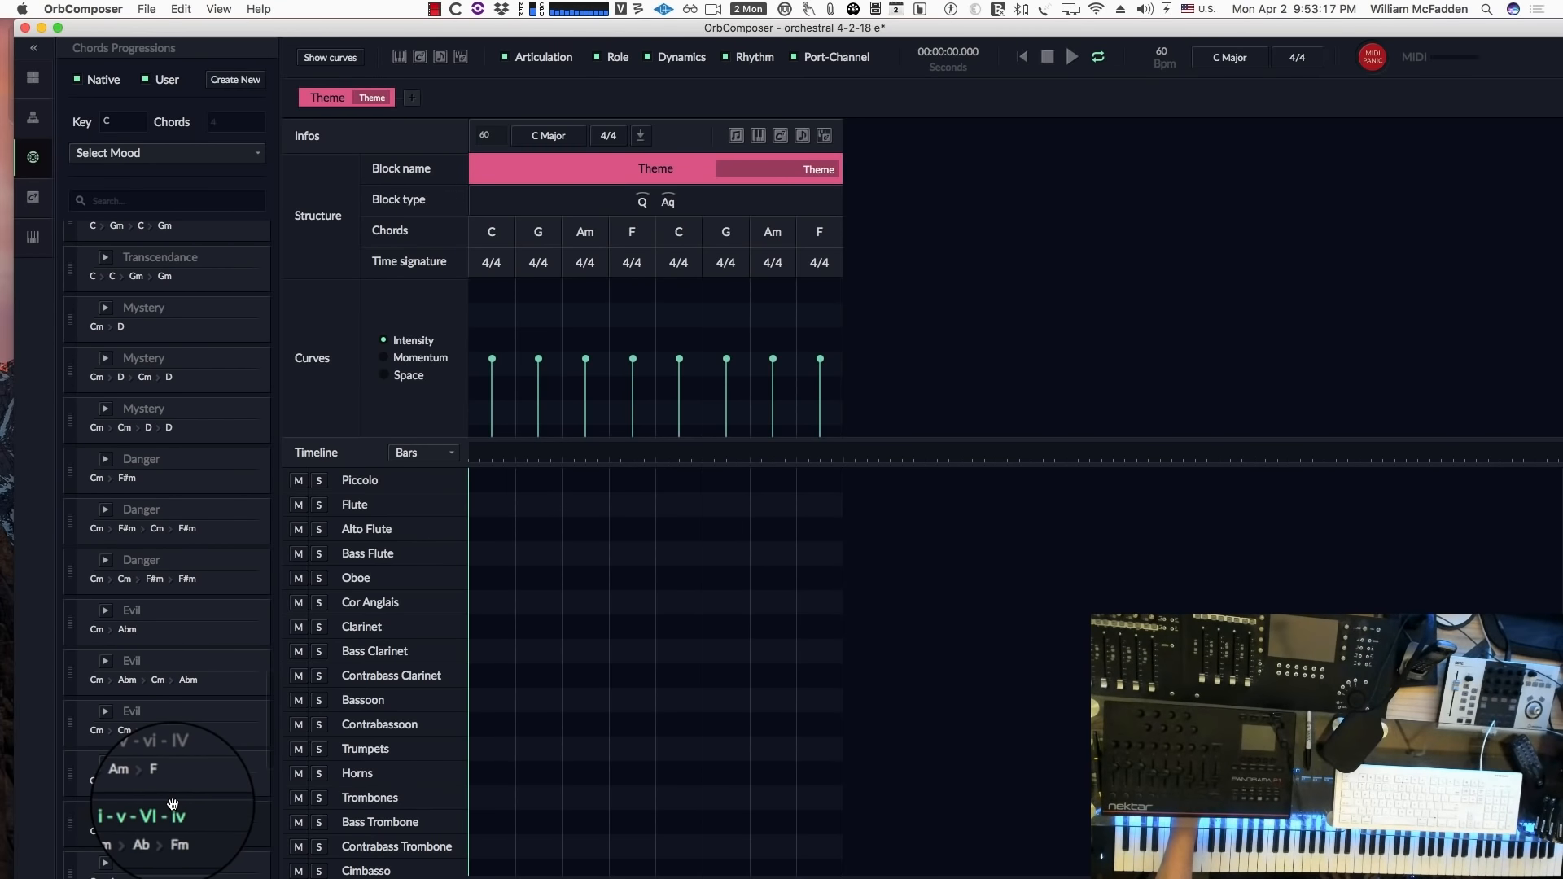
scroll(195, 772, "down", 2)
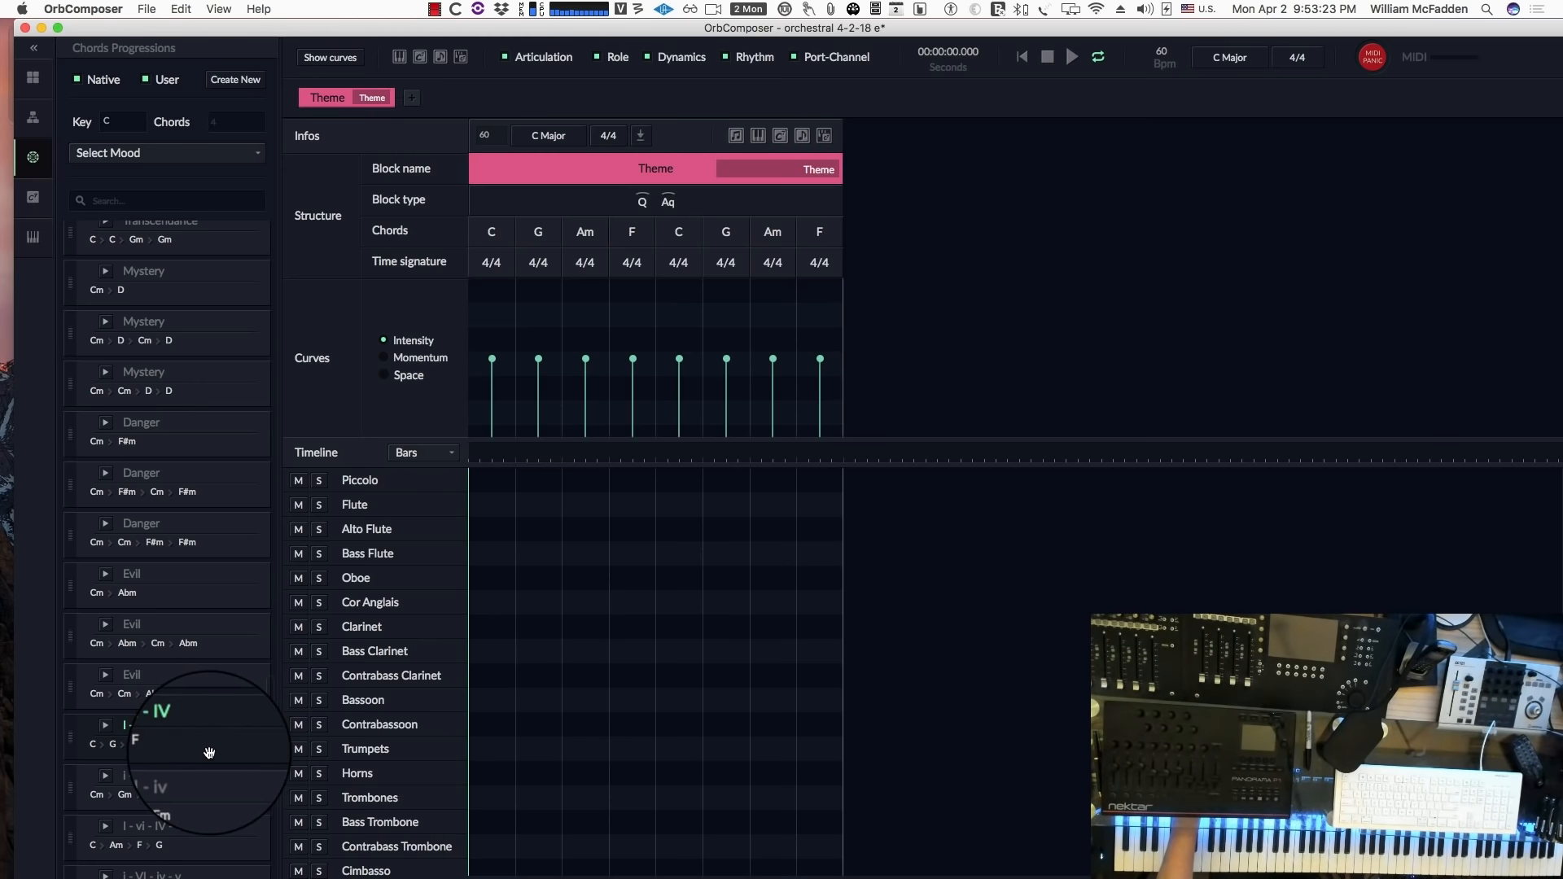
scroll(208, 753, "down", 1)
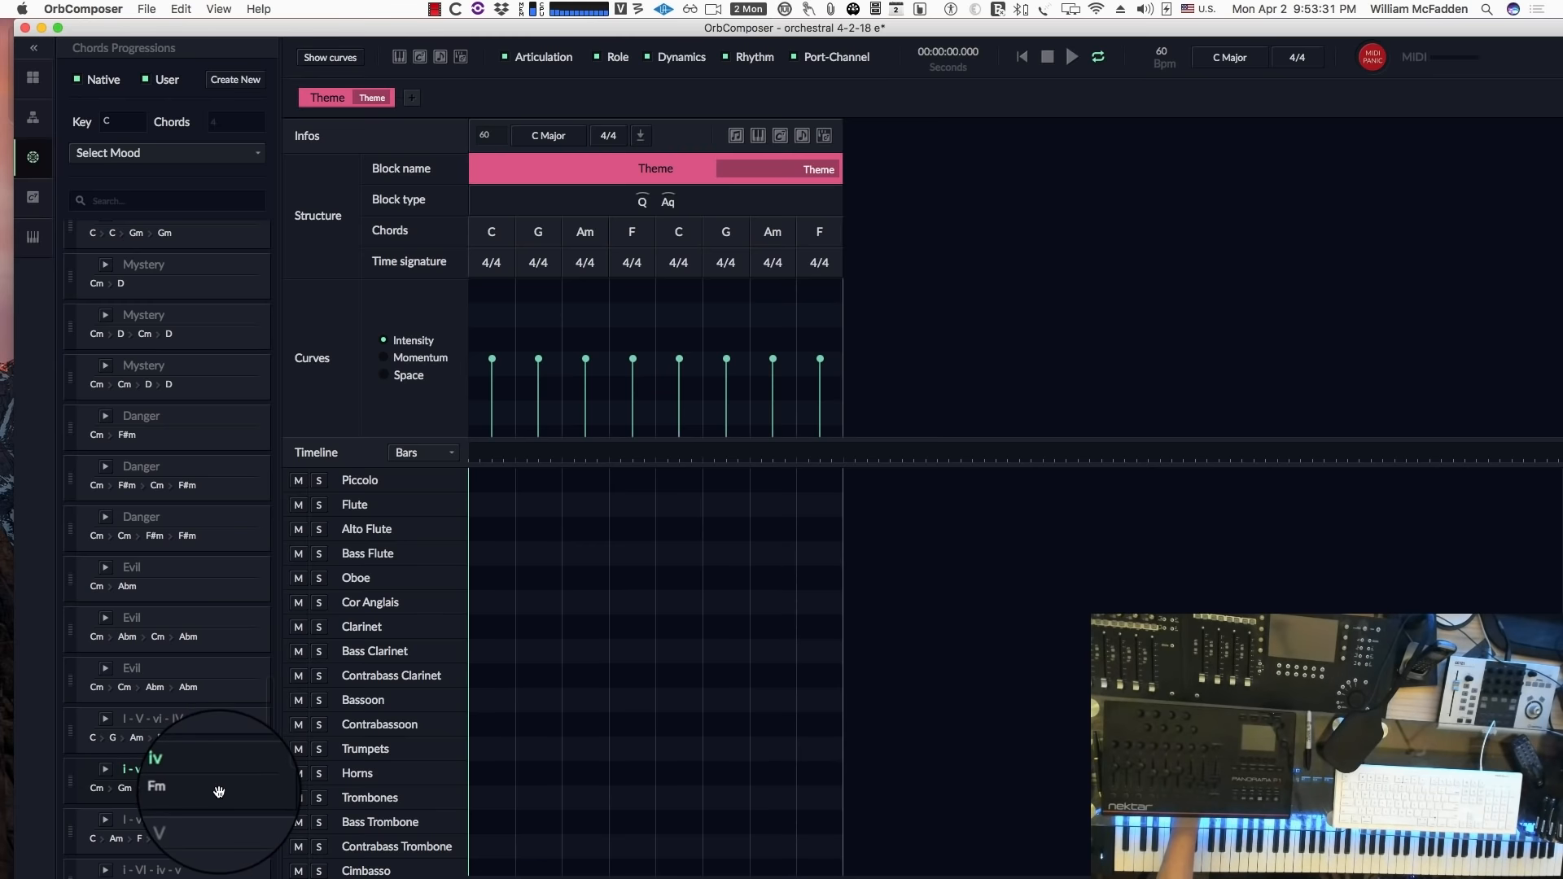
scroll(211, 798, "down", 1)
scroll(212, 799, "down", 2)
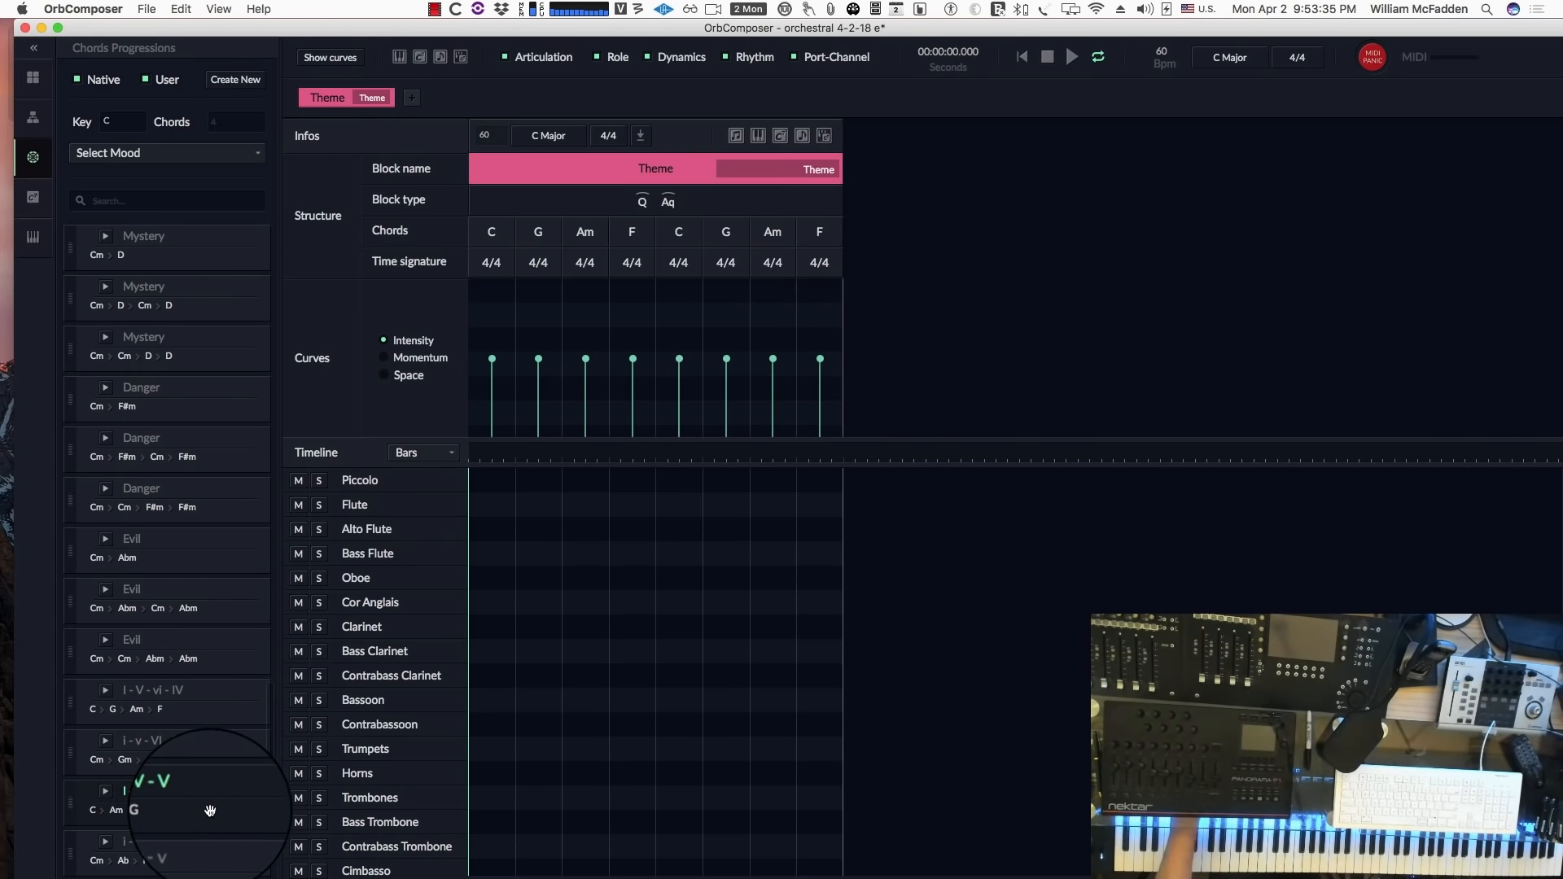
scroll(209, 809, "down", 5)
scroll(210, 810, "down", 5)
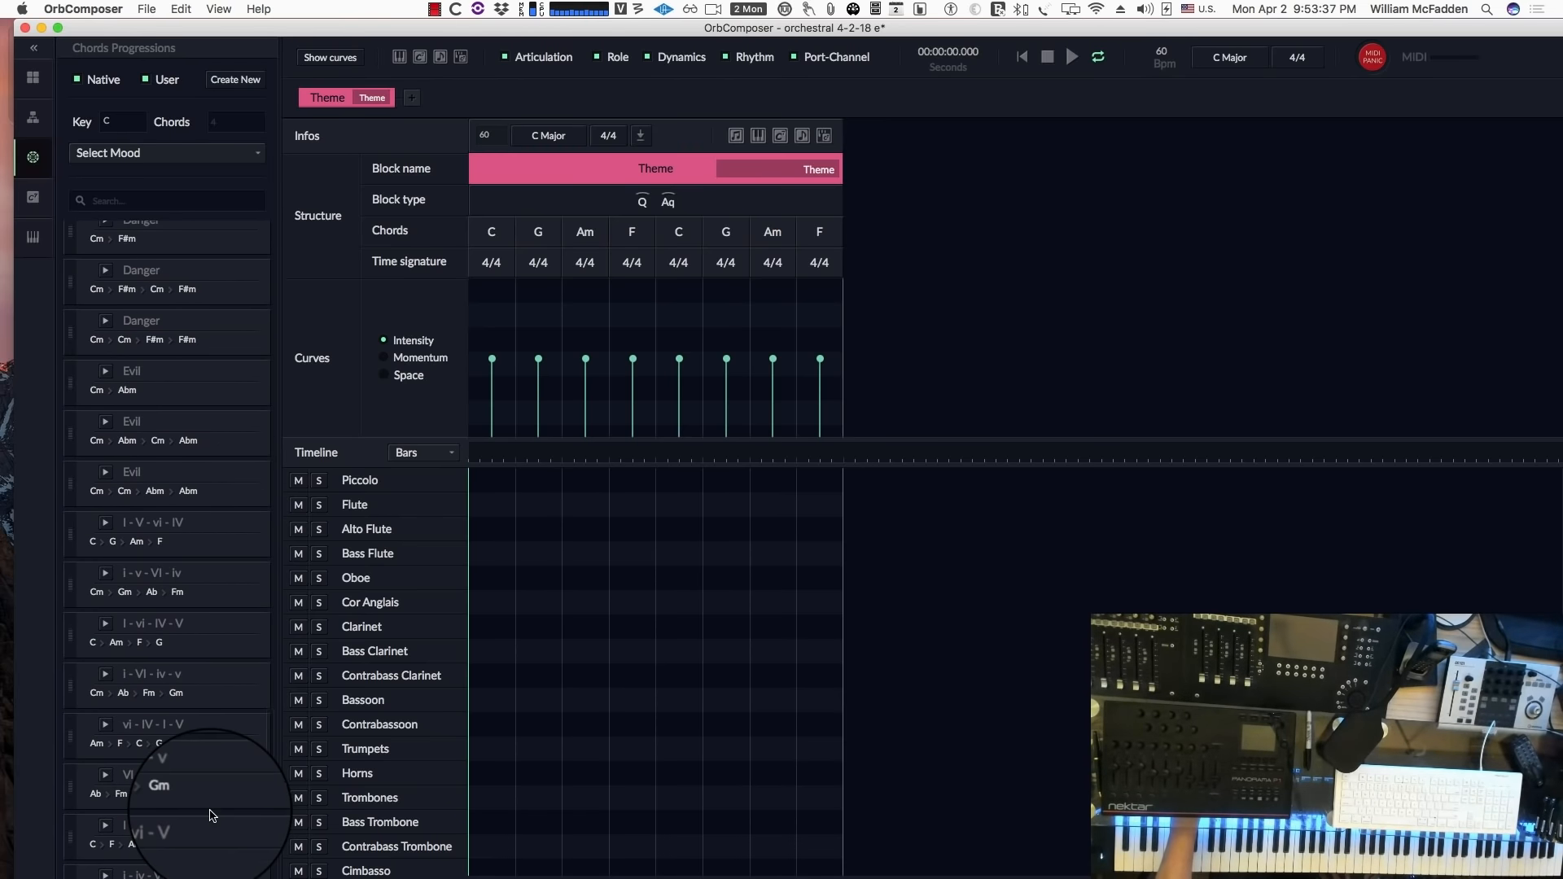
scroll(210, 810, "down", 15)
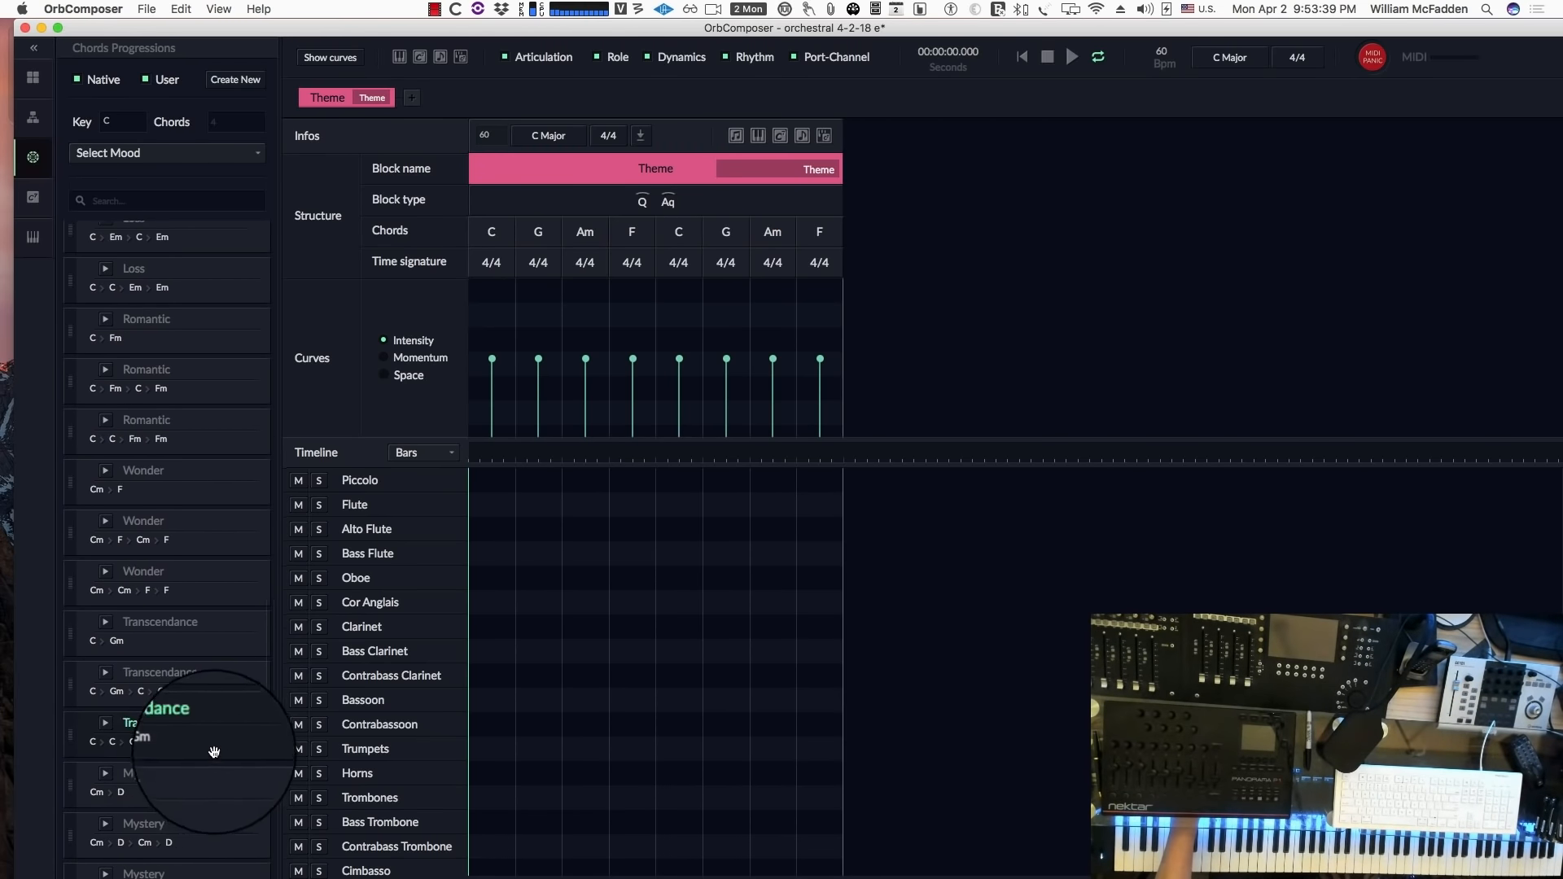
scroll(213, 735, "down", 10)
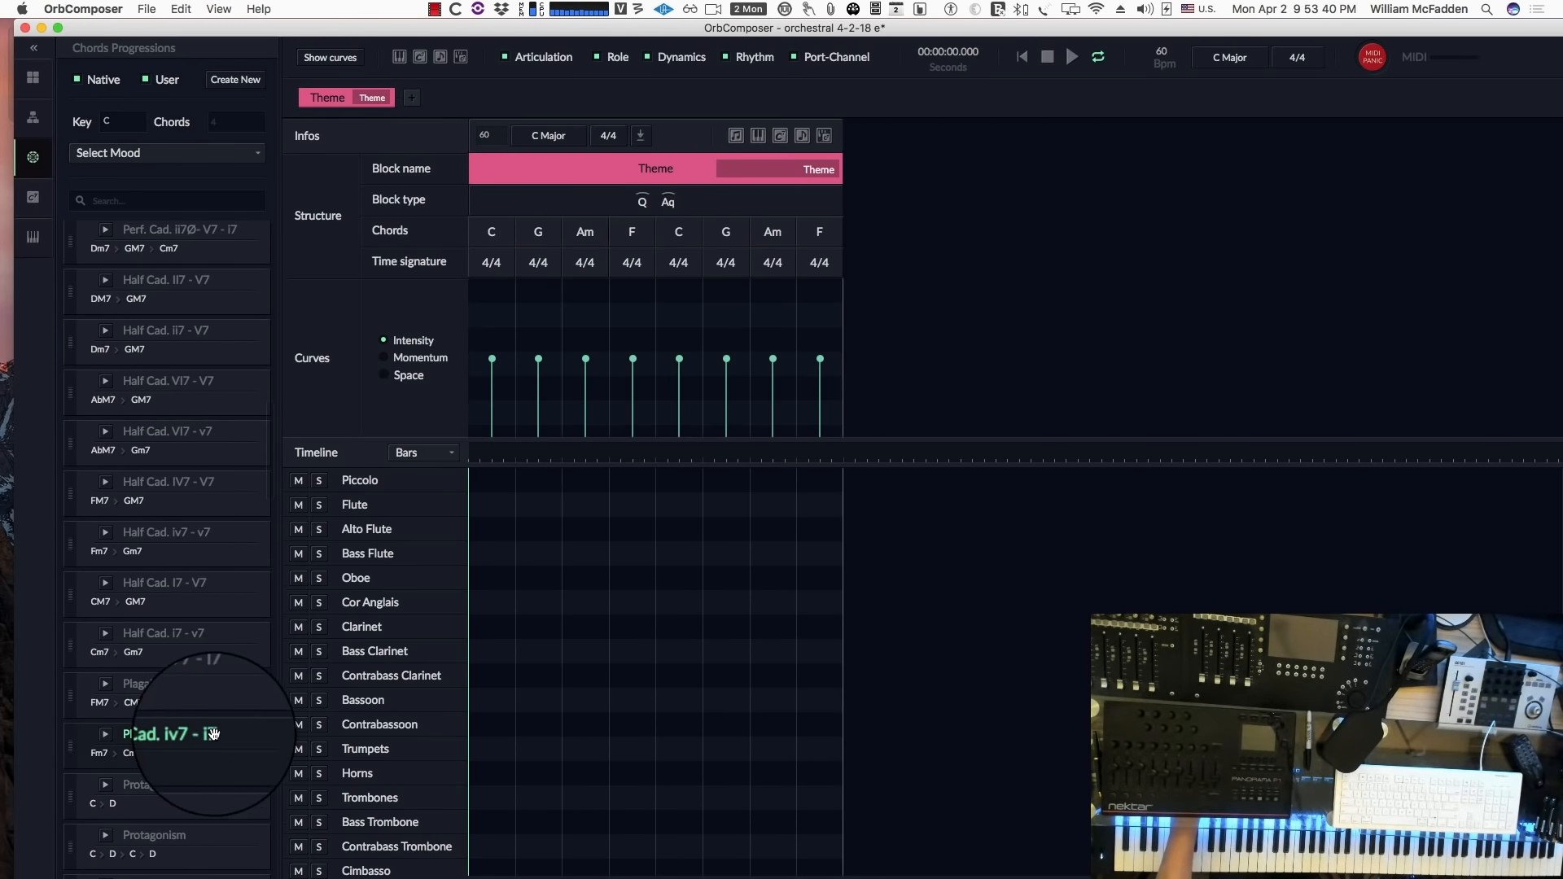
Inspect the key setting and the available mood filters for chord progressions without changing either.
double_click(103, 121)
left_click(110, 122)
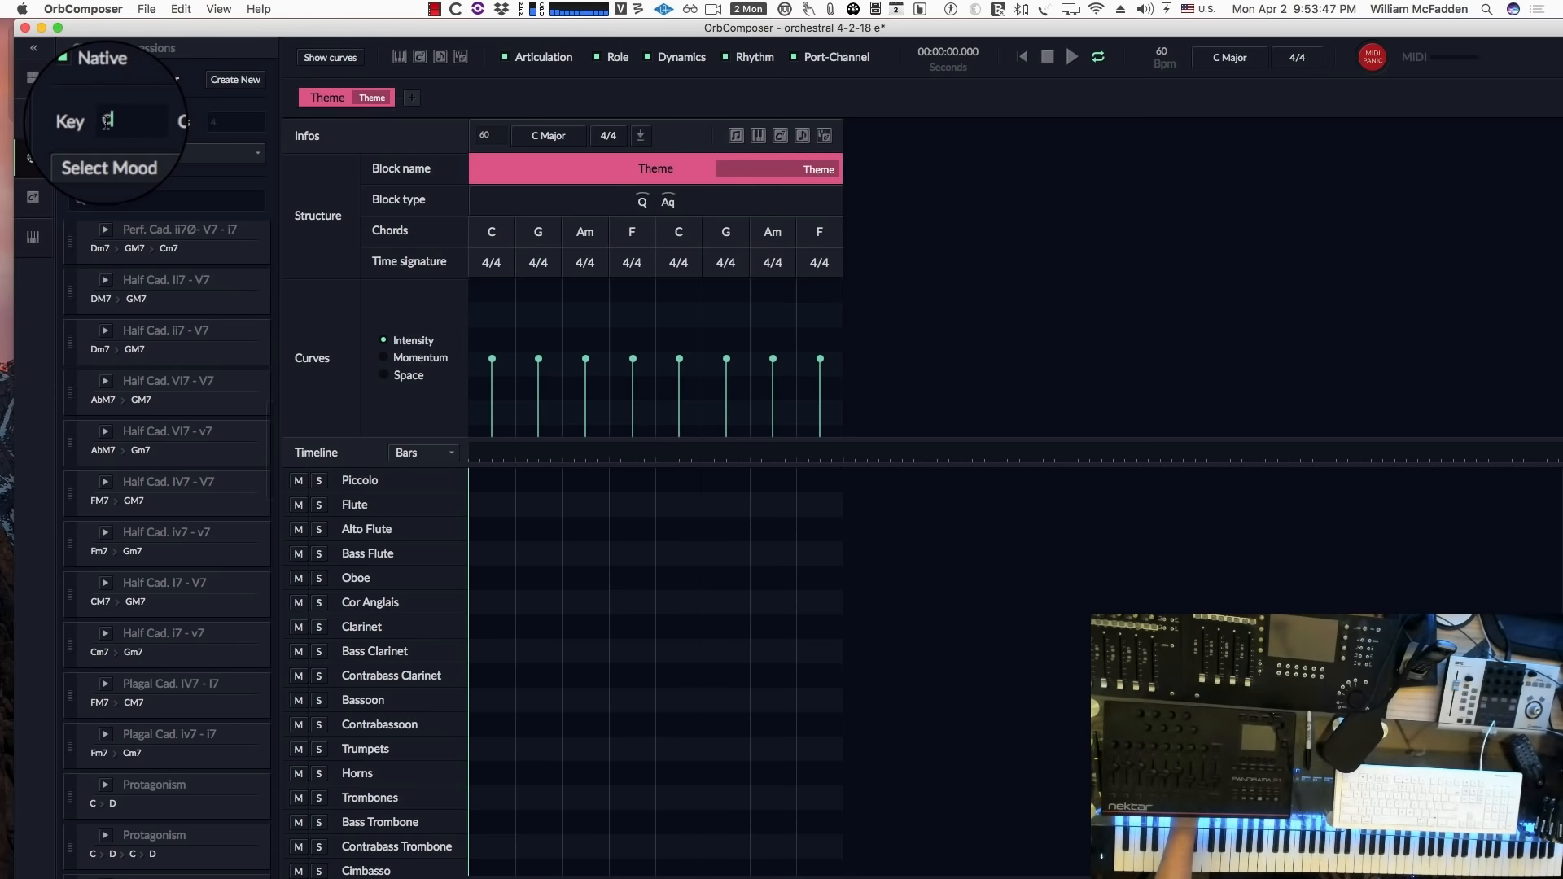
left_click(166, 155)
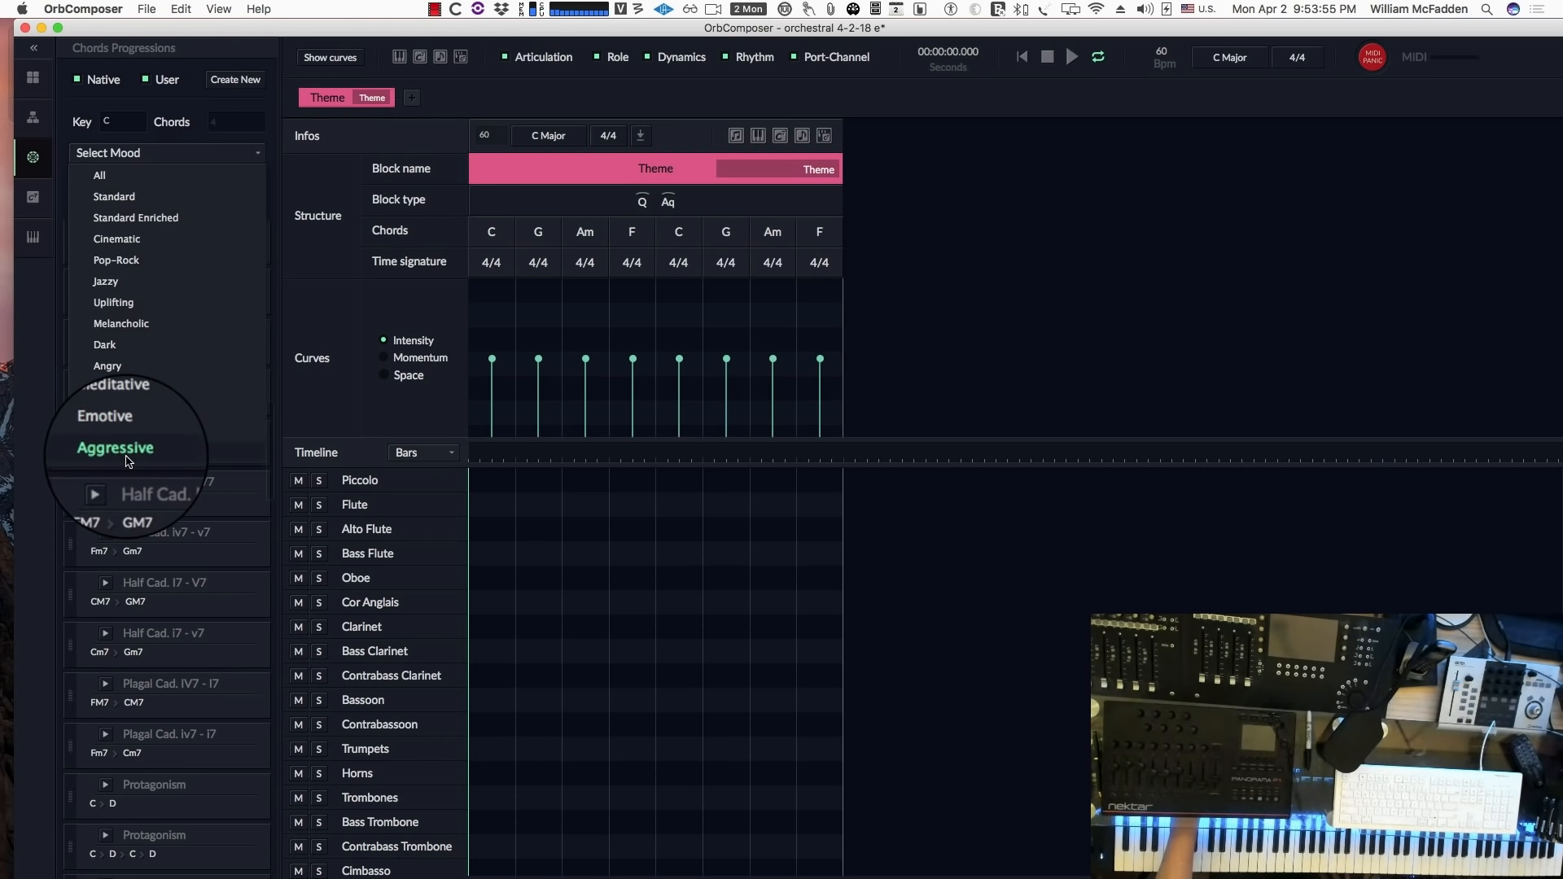
left_click(170, 155)
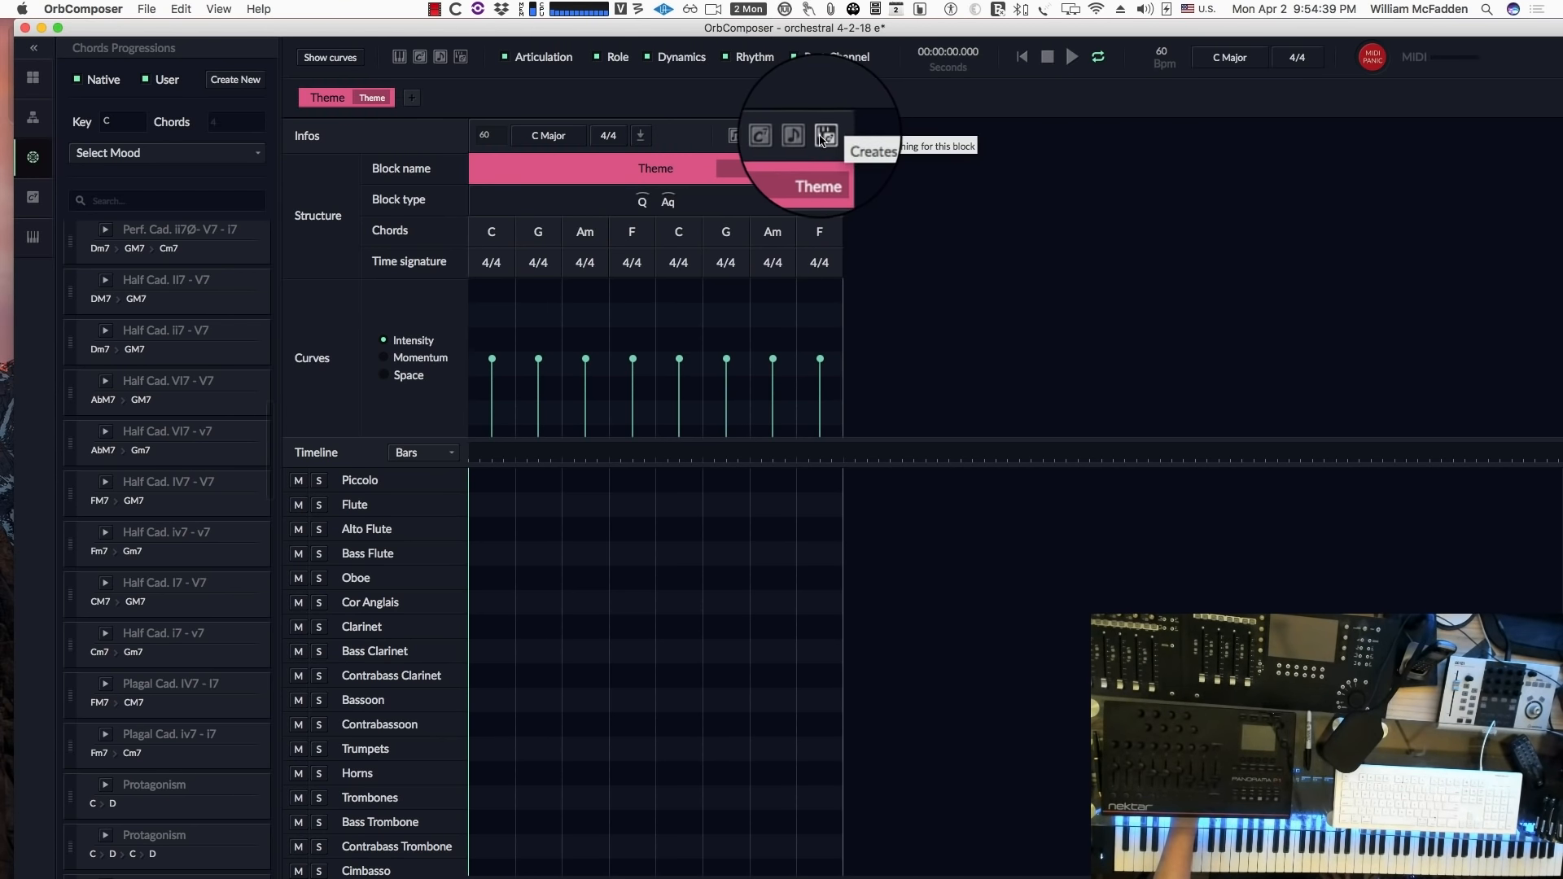
Generate everything for the Theme block, both chords and instrument parts, and review the generated tracks from Bass Clarinet to Double Bass.
left_click(824, 136)
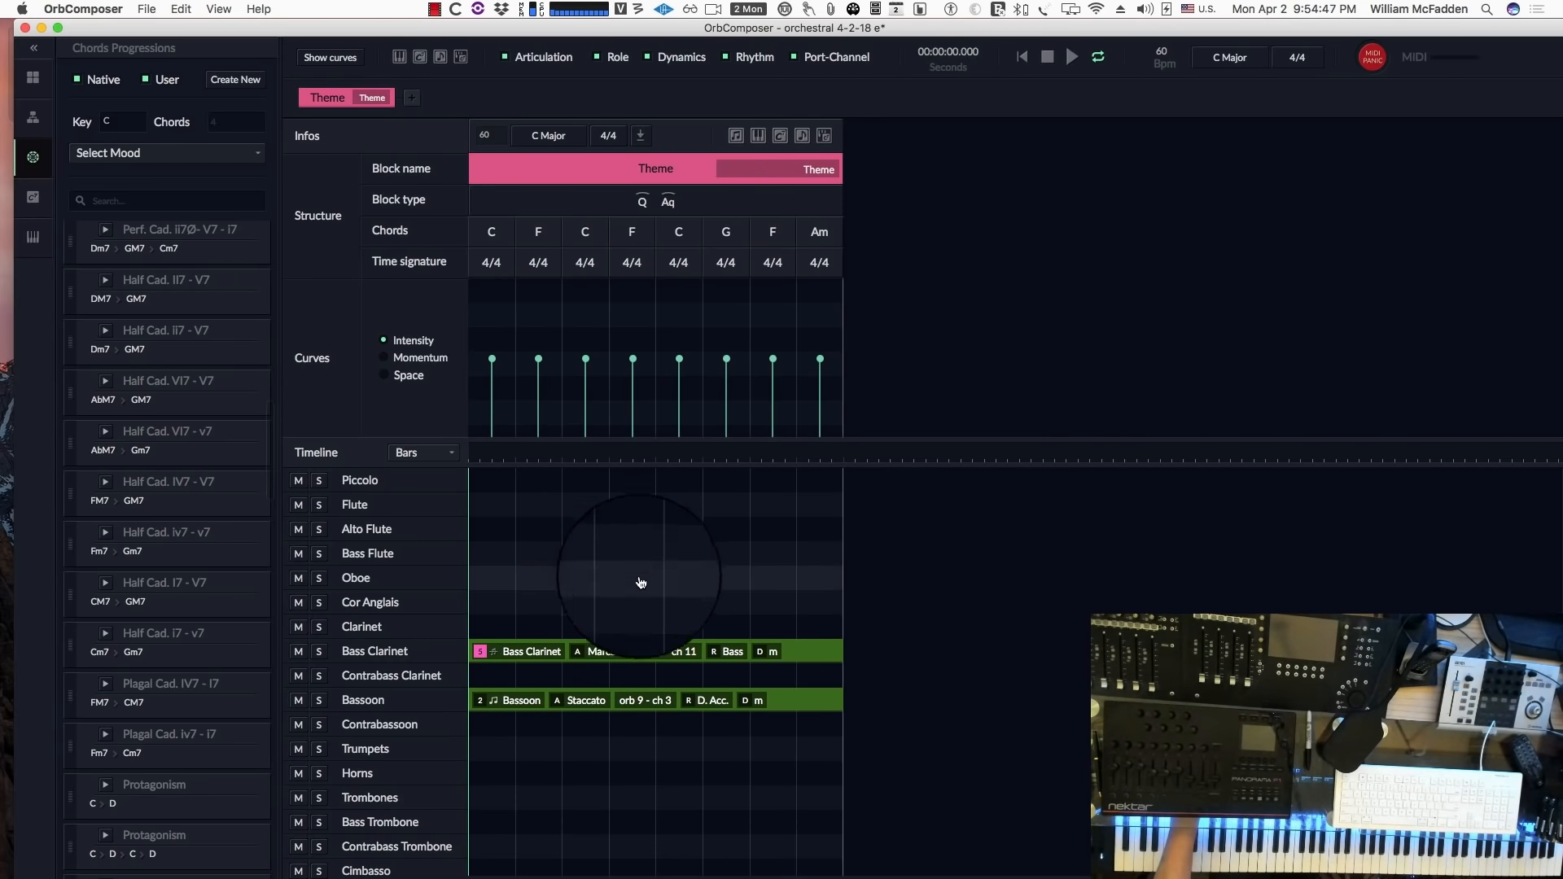
scroll(640, 582, "down", 1)
scroll(657, 626, "down", 3)
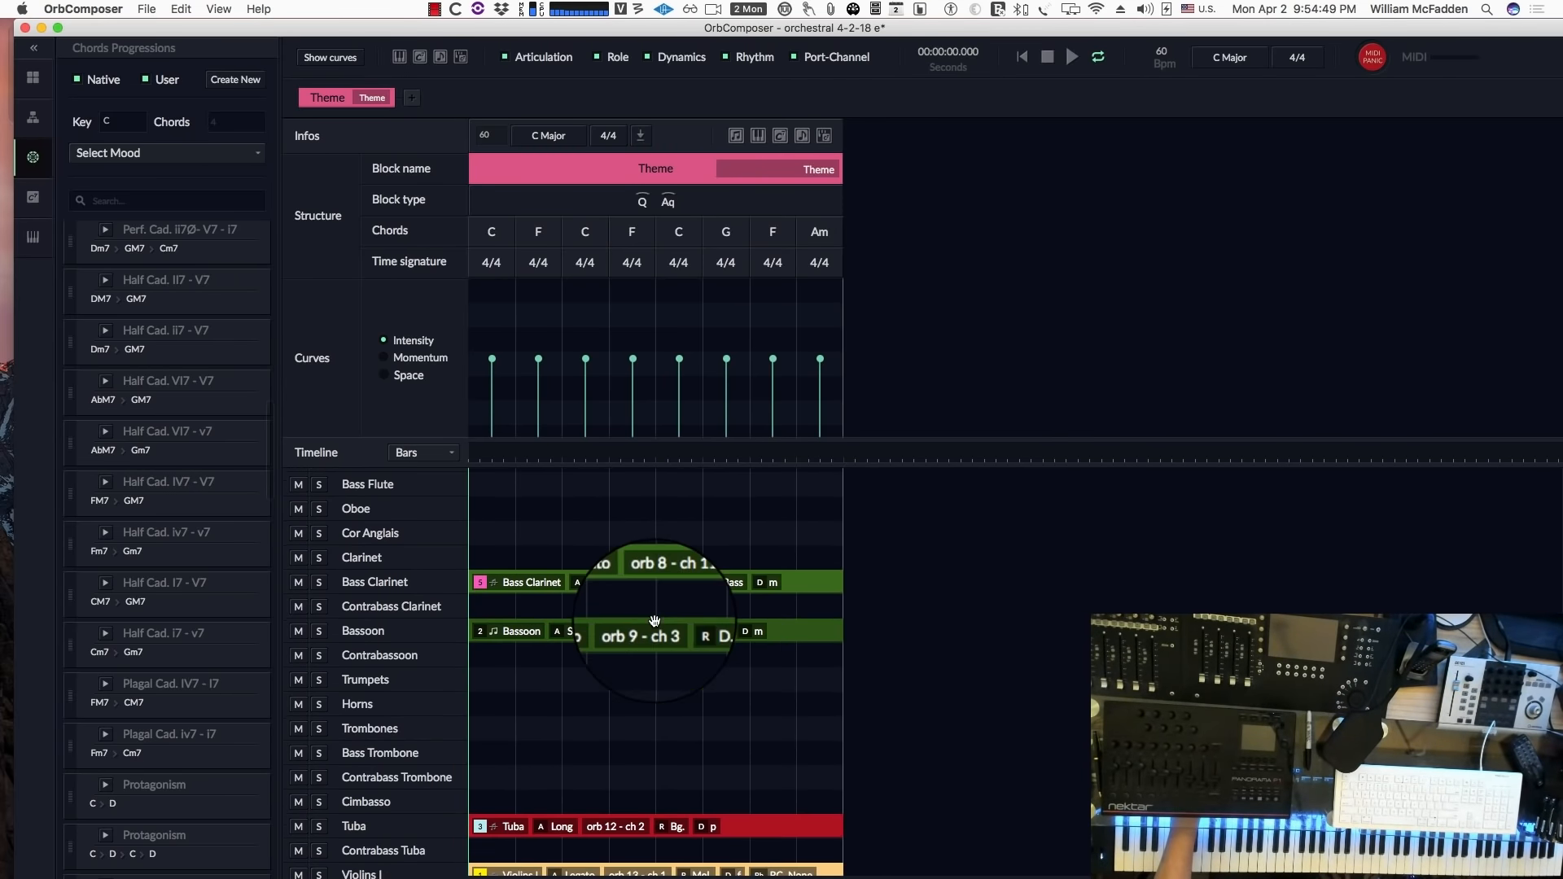
scroll(655, 665, "down", 3)
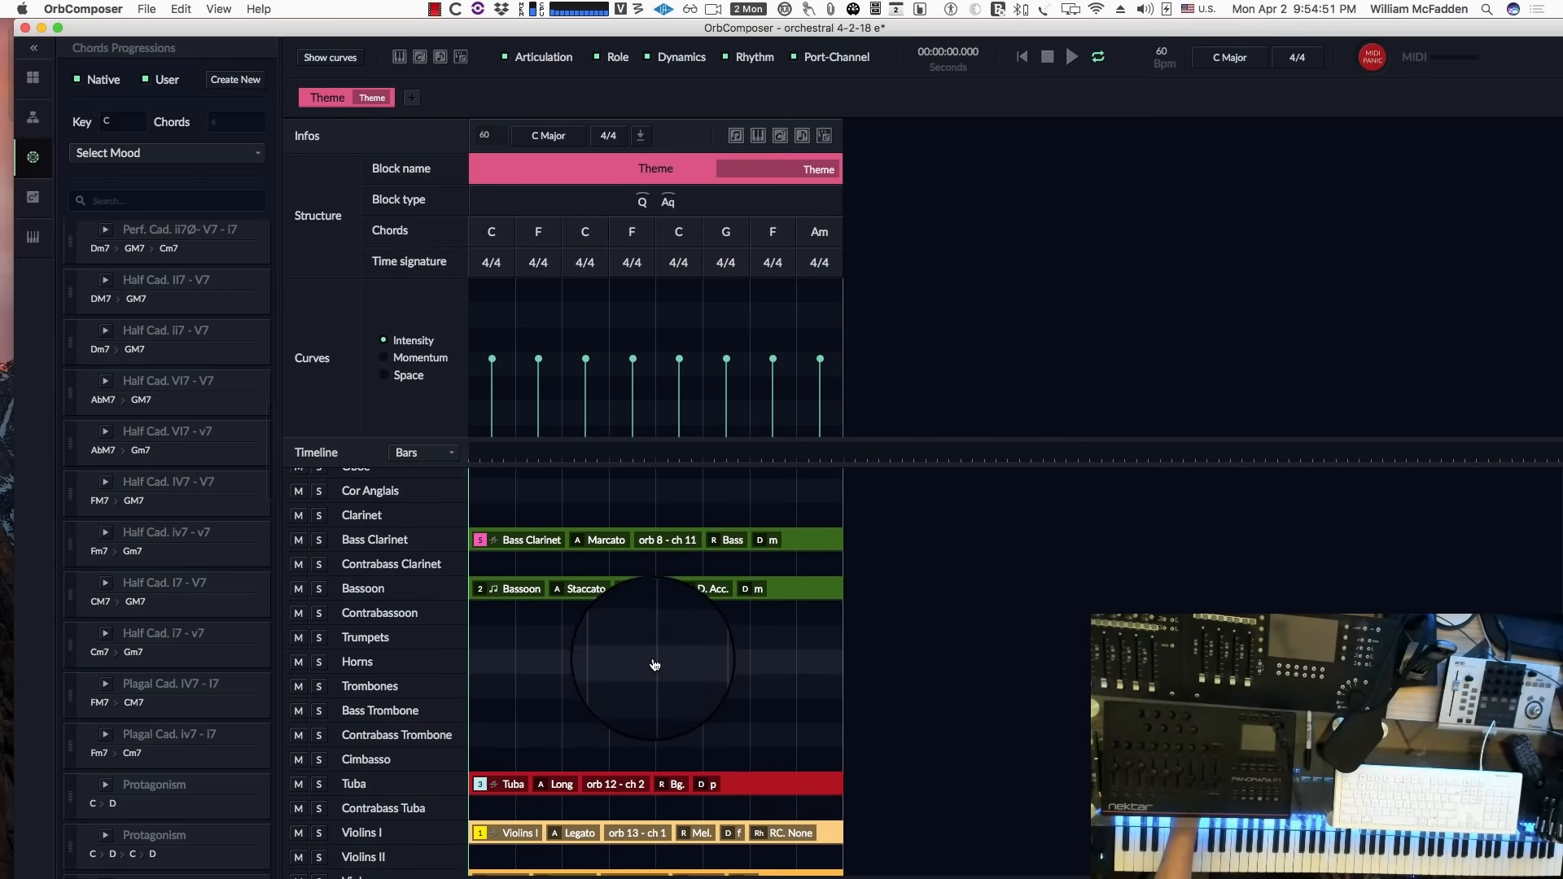
scroll(654, 671, "down", 1)
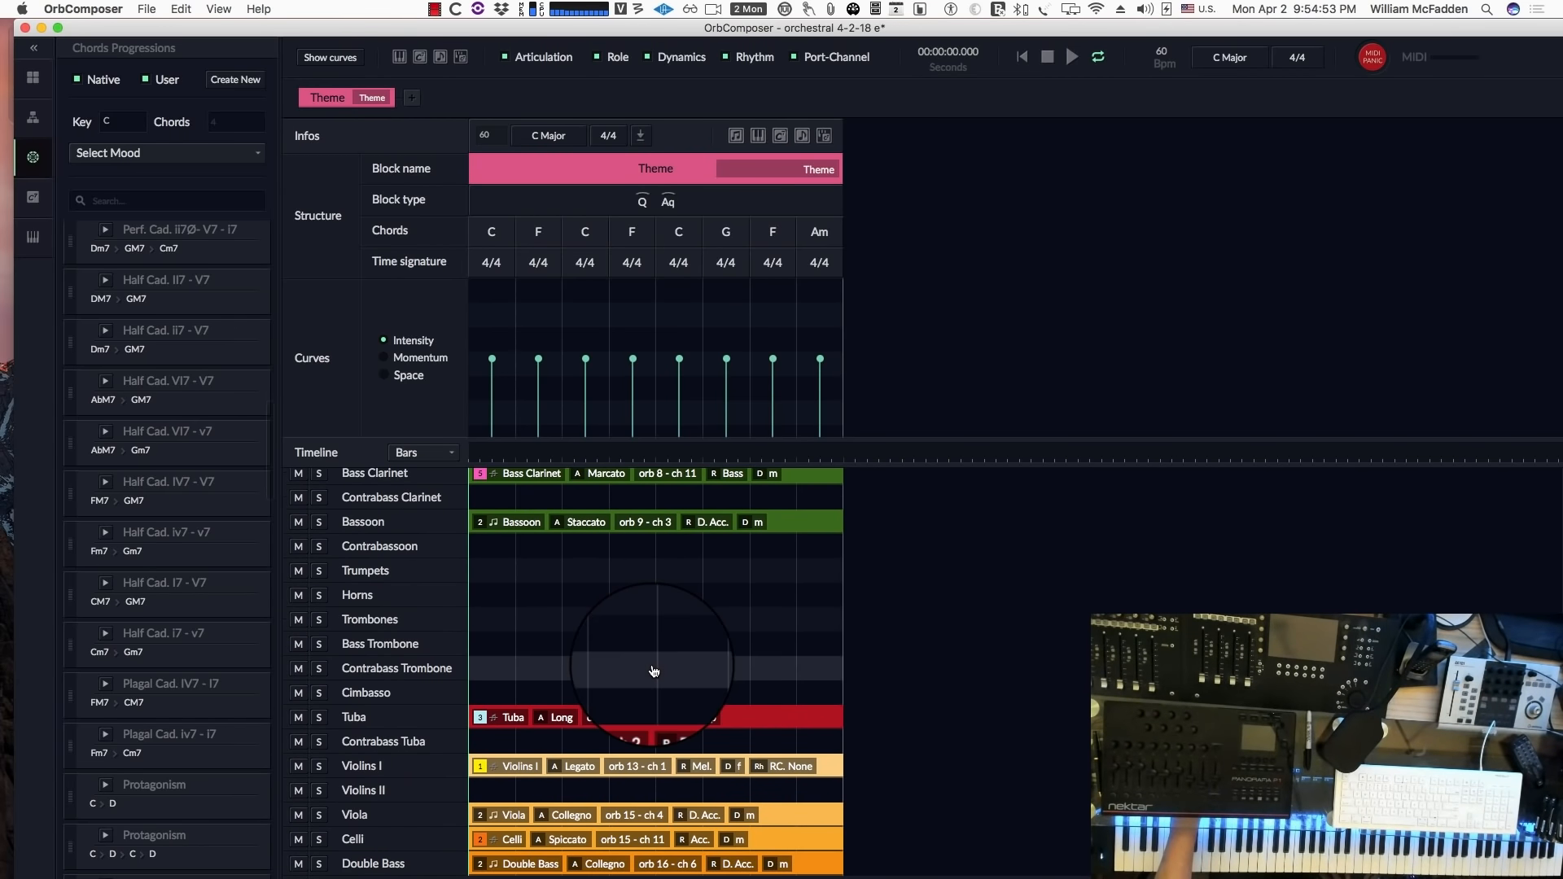
scroll(656, 672, "up", 7)
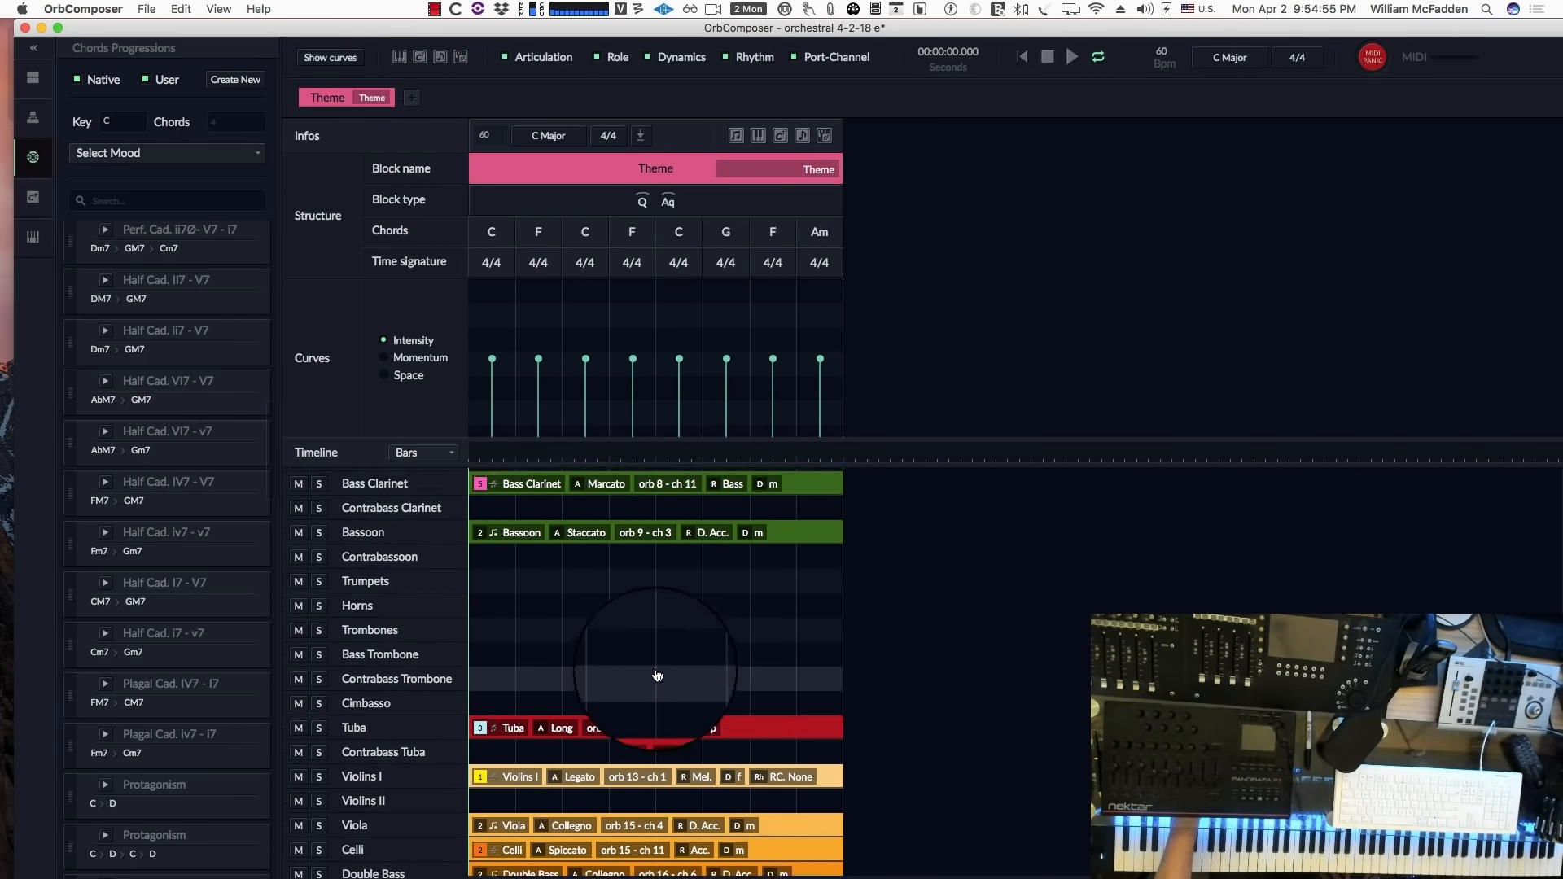
scroll(657, 674, "down", 7)
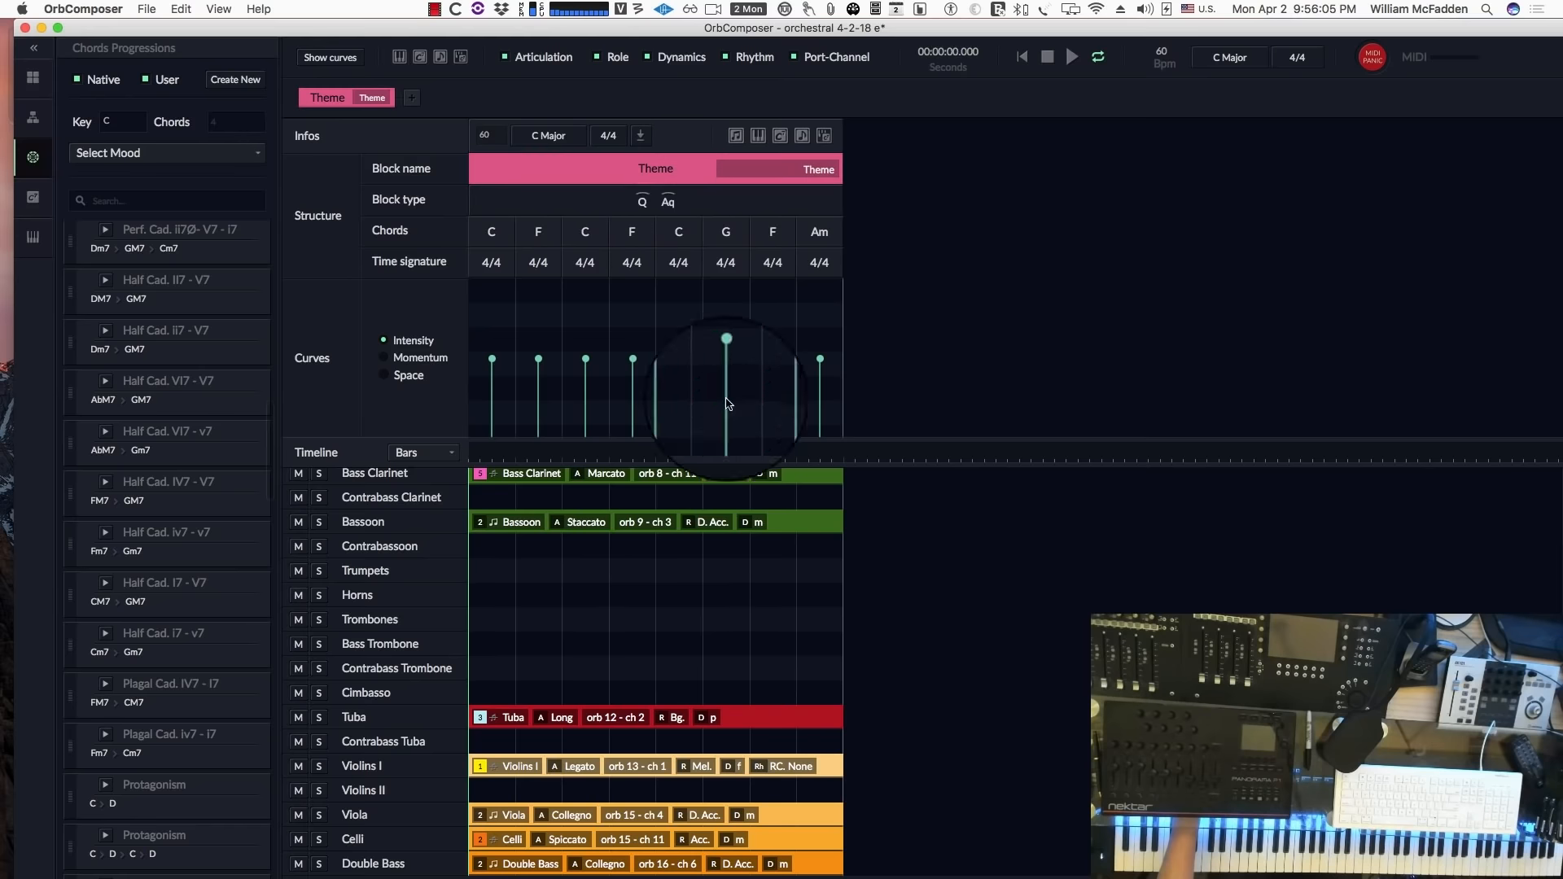
scroll(627, 555, "up", 3)
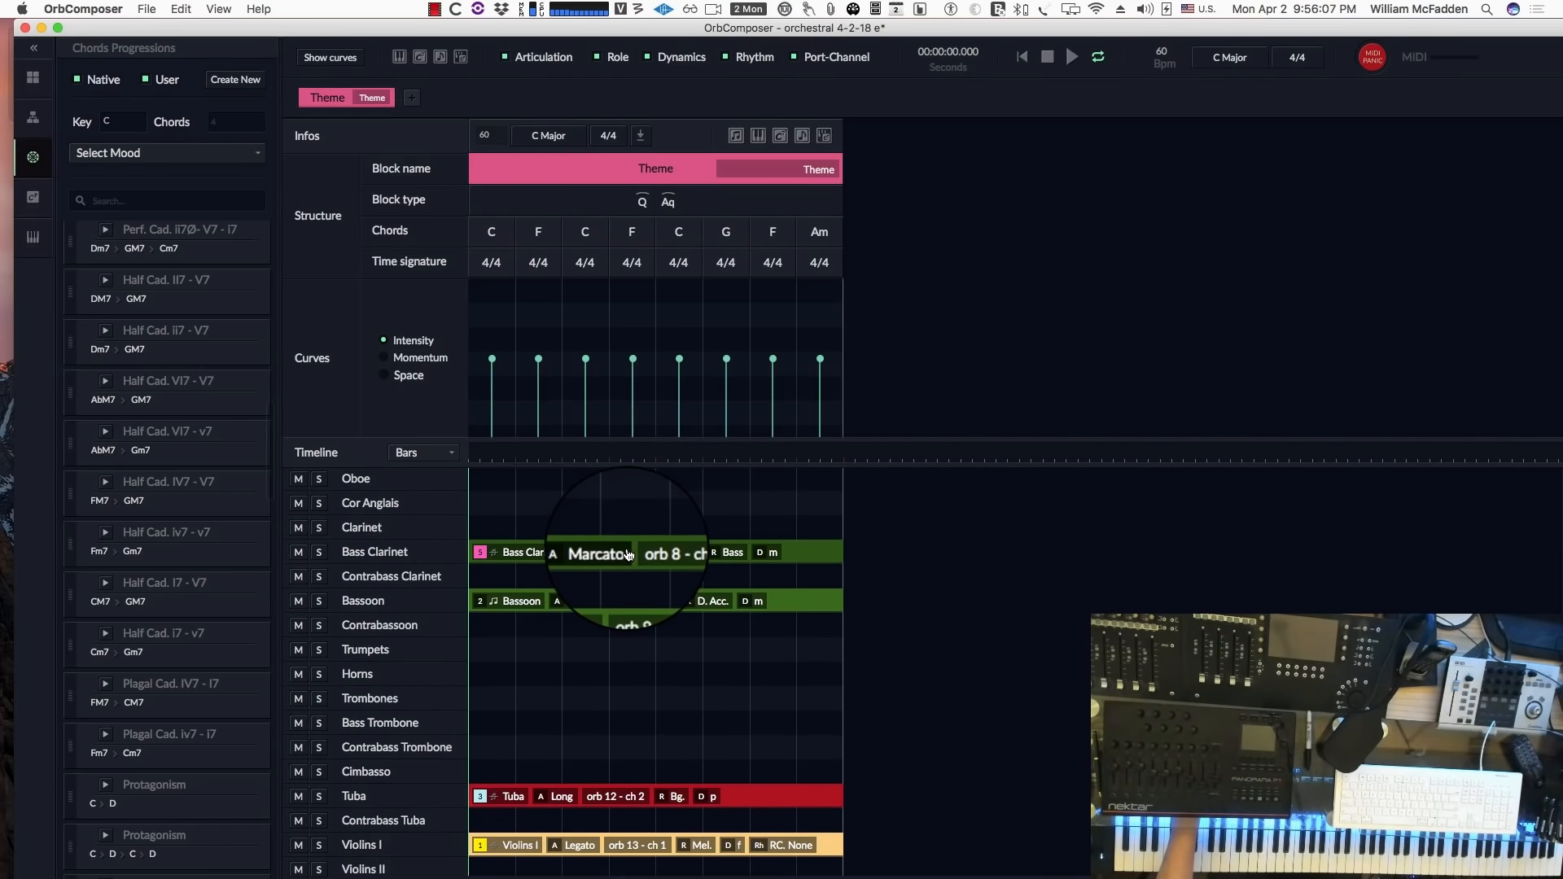
scroll(630, 553, "up", 1)
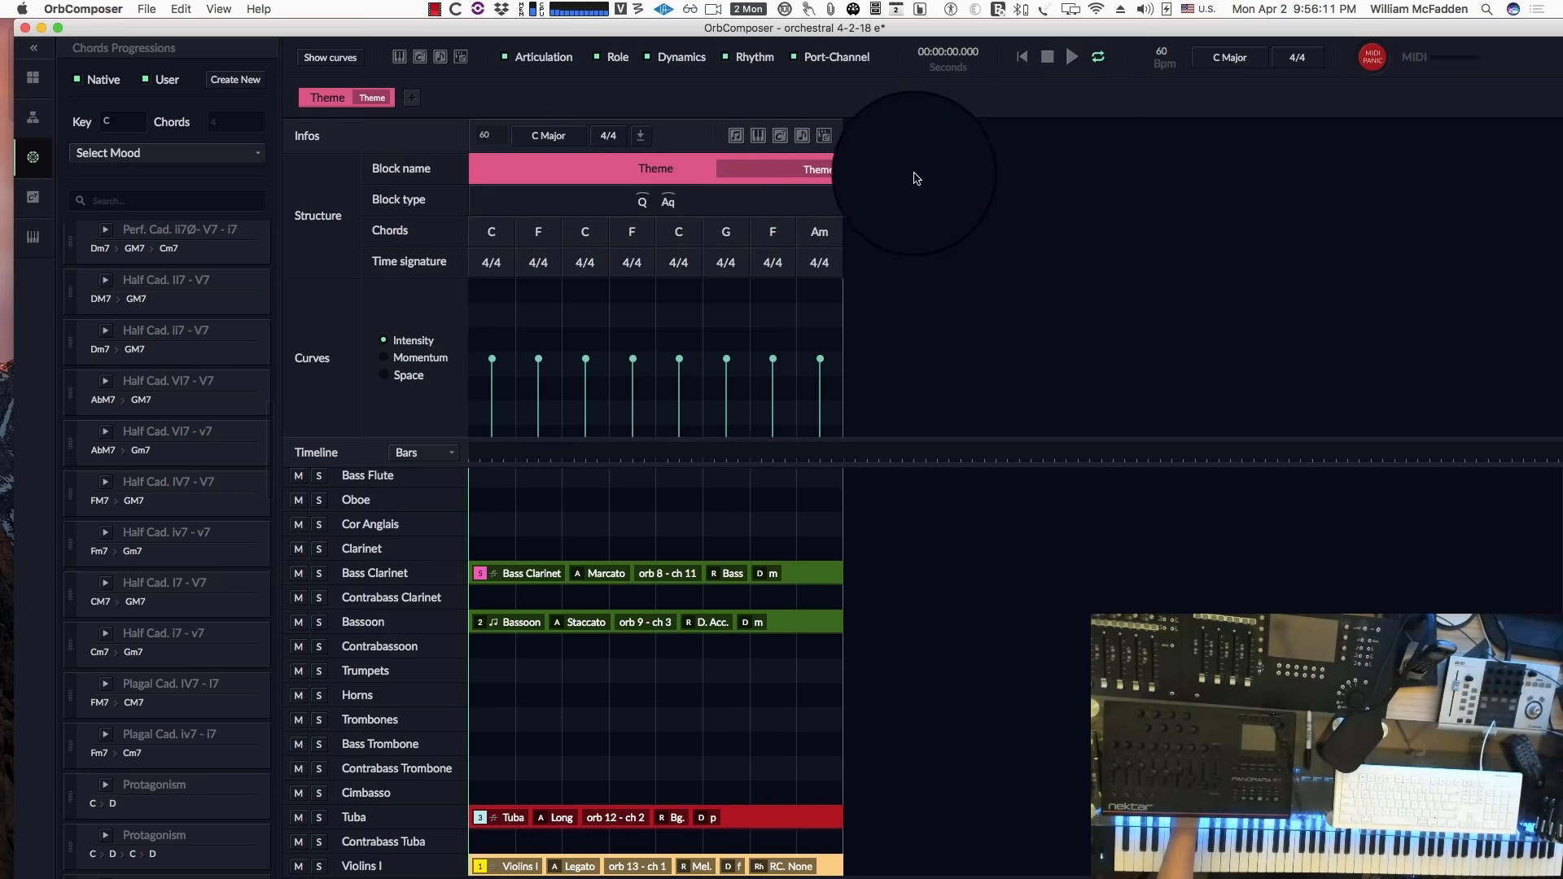
Open the folder chooser for the Theme block's file option and cancel it.
left_click(639, 136)
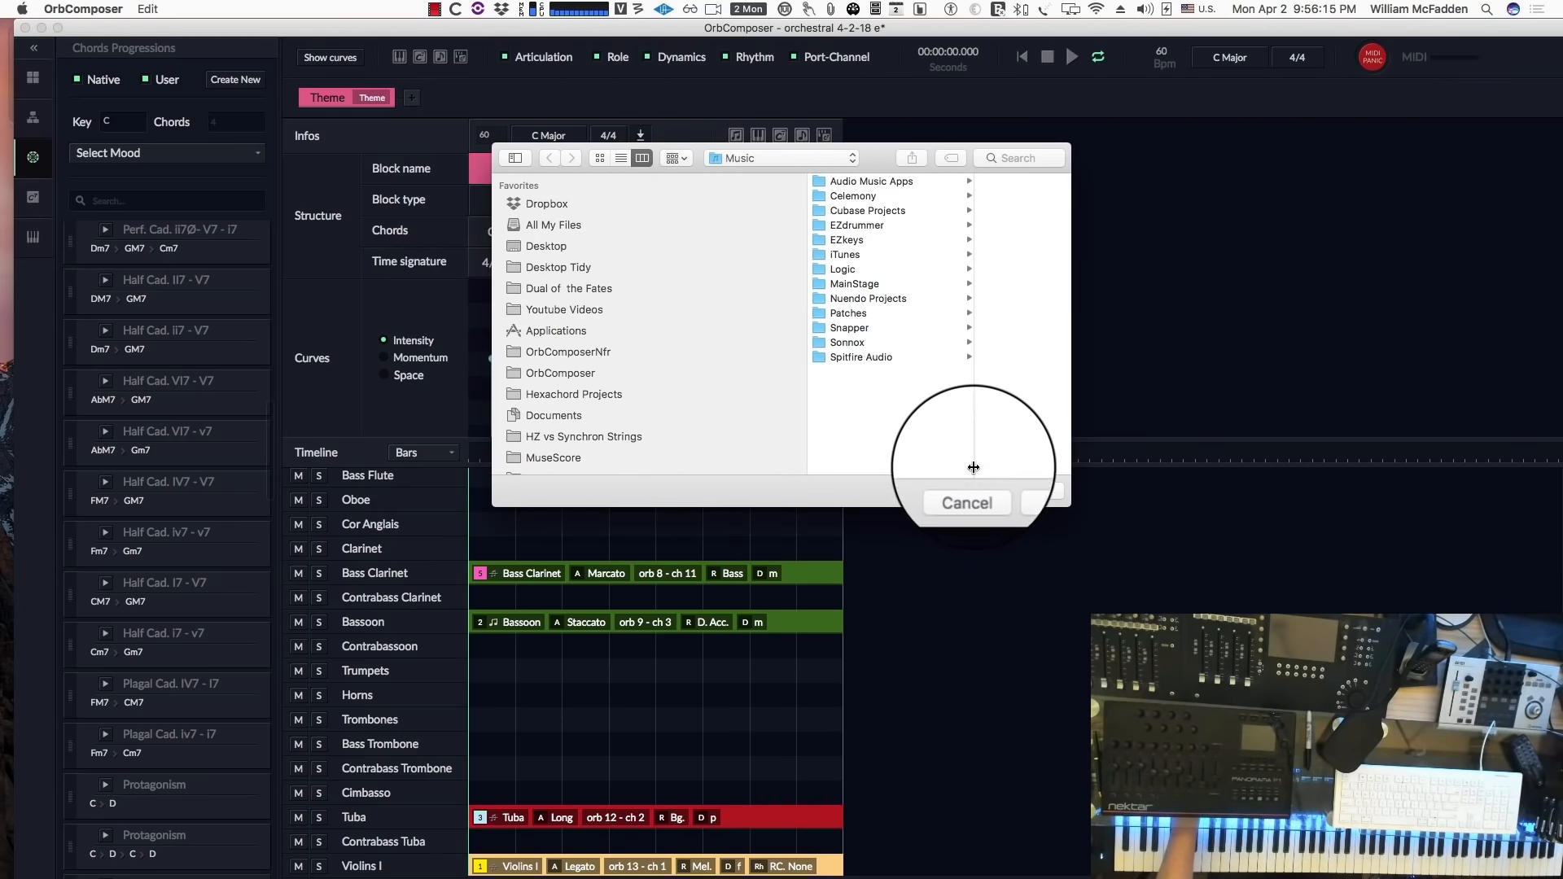
left_click(969, 494)
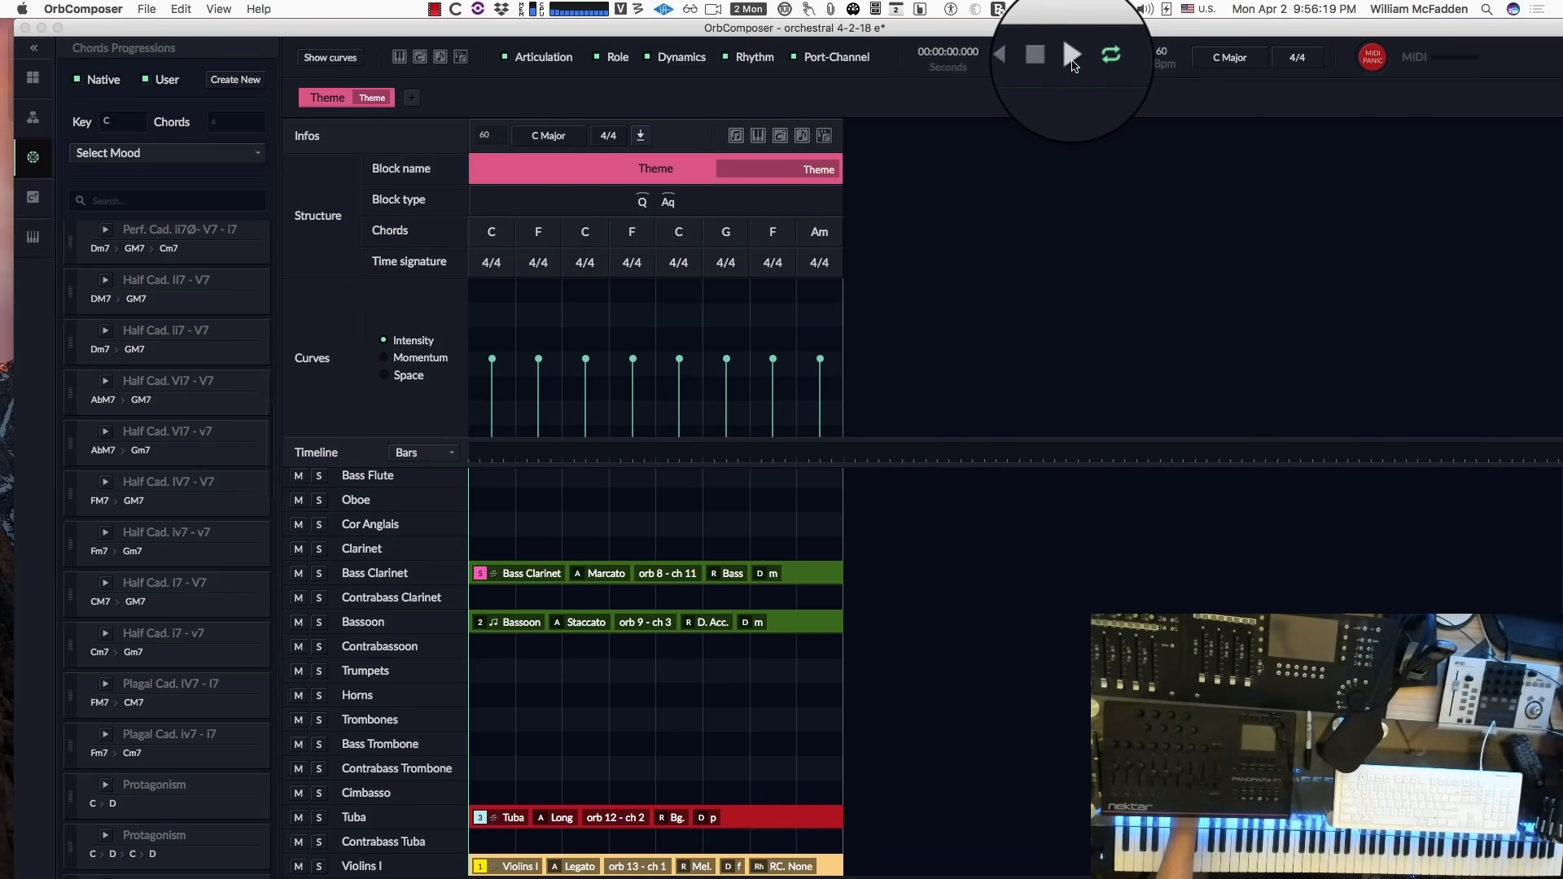
Play the generated Theme block from the start and follow its woodwind, brass and string tracks.
left_click(1071, 57)
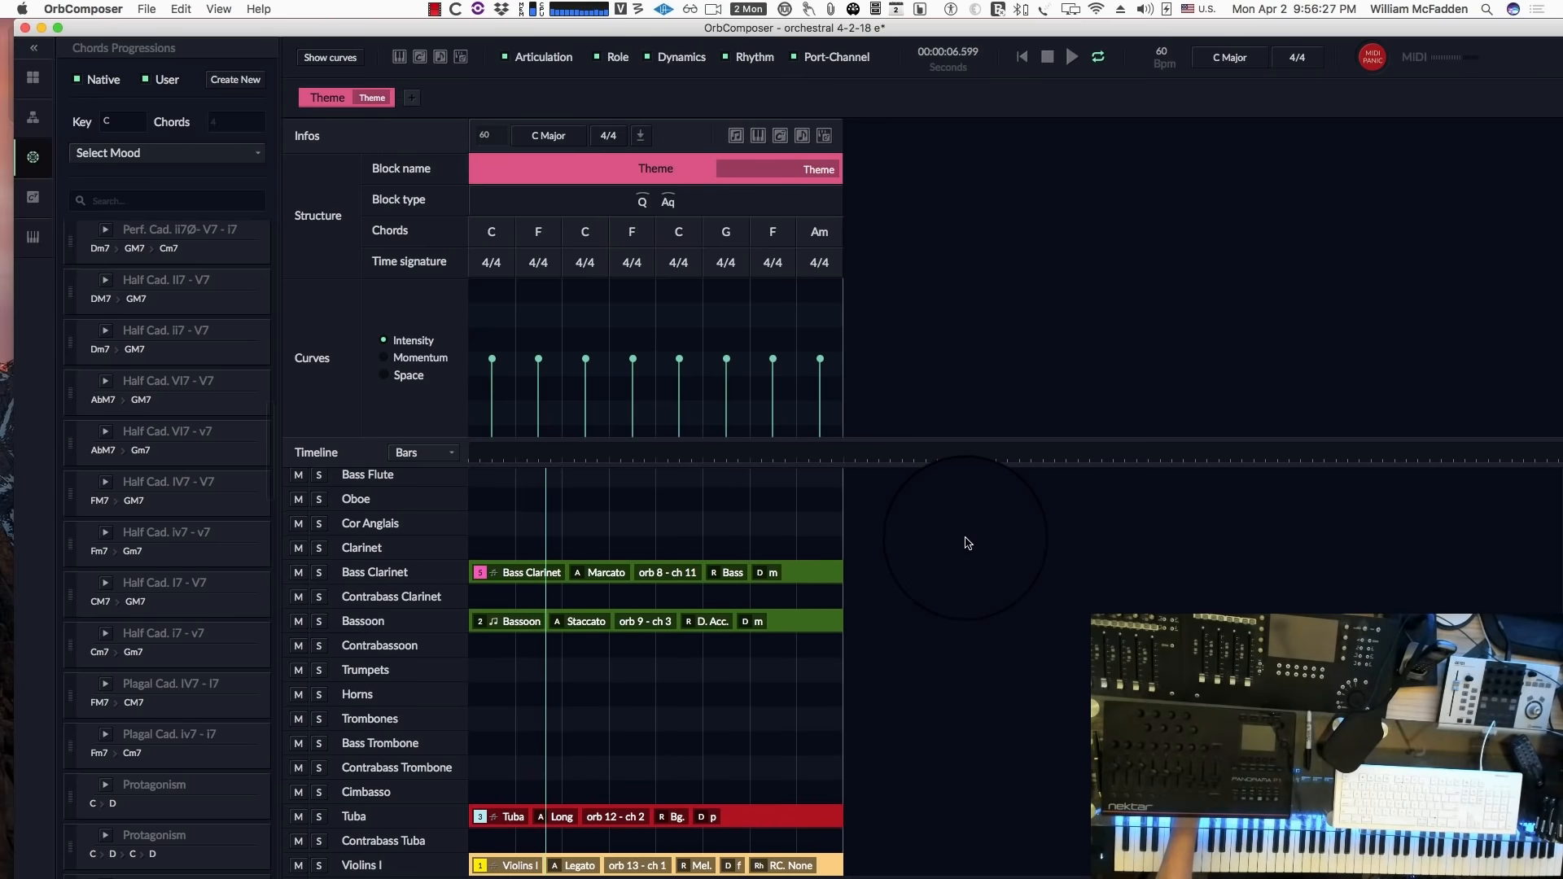
scroll(925, 628, "down", 4)
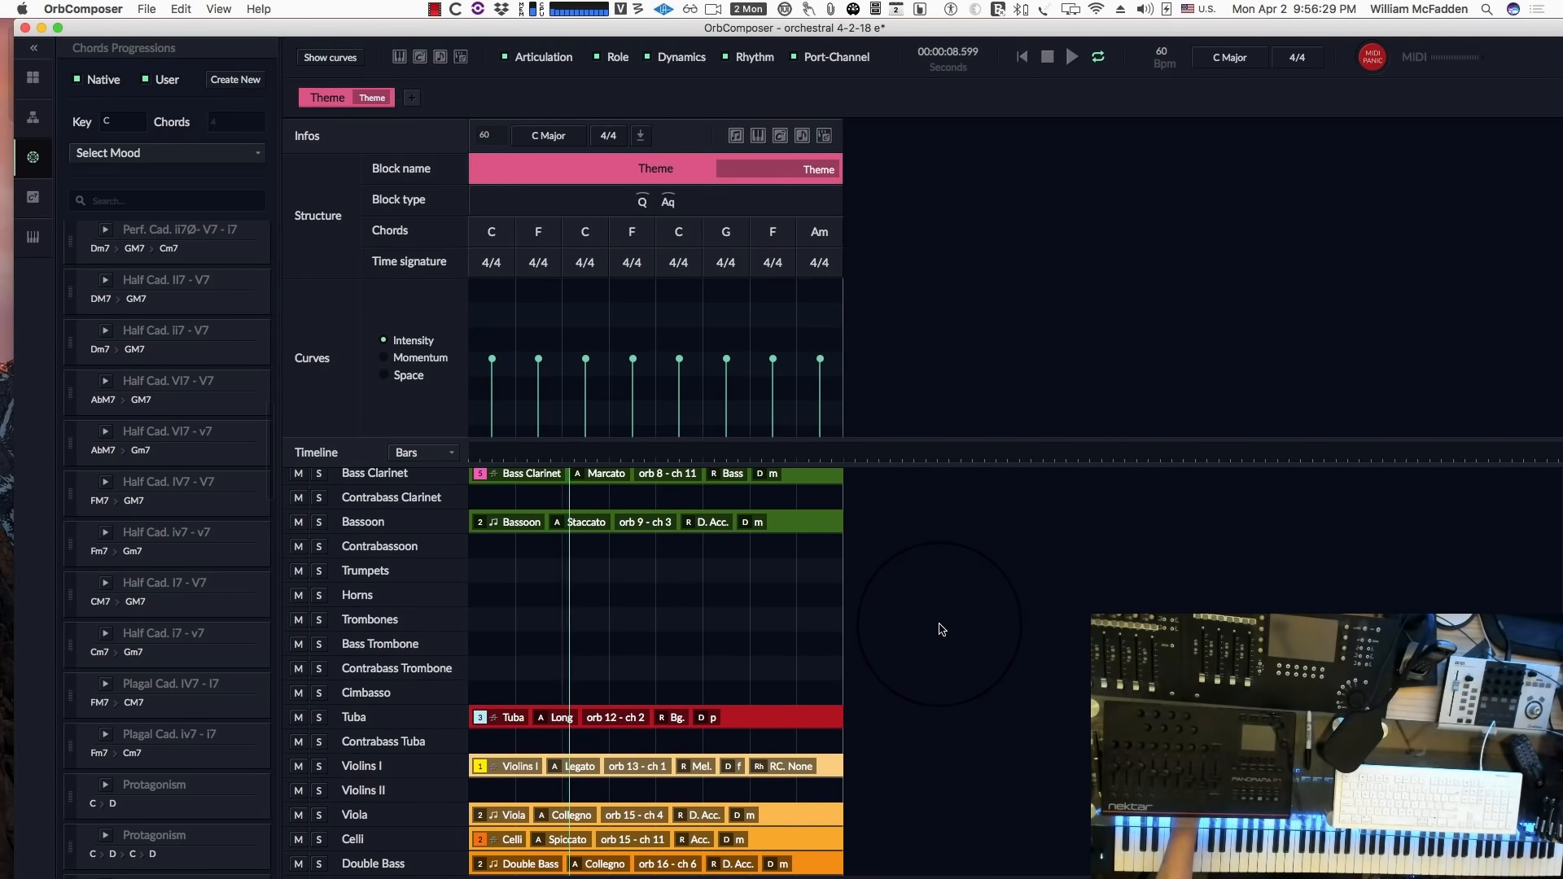
scroll(960, 594, "up", 1)
scroll(963, 600, "up", 1)
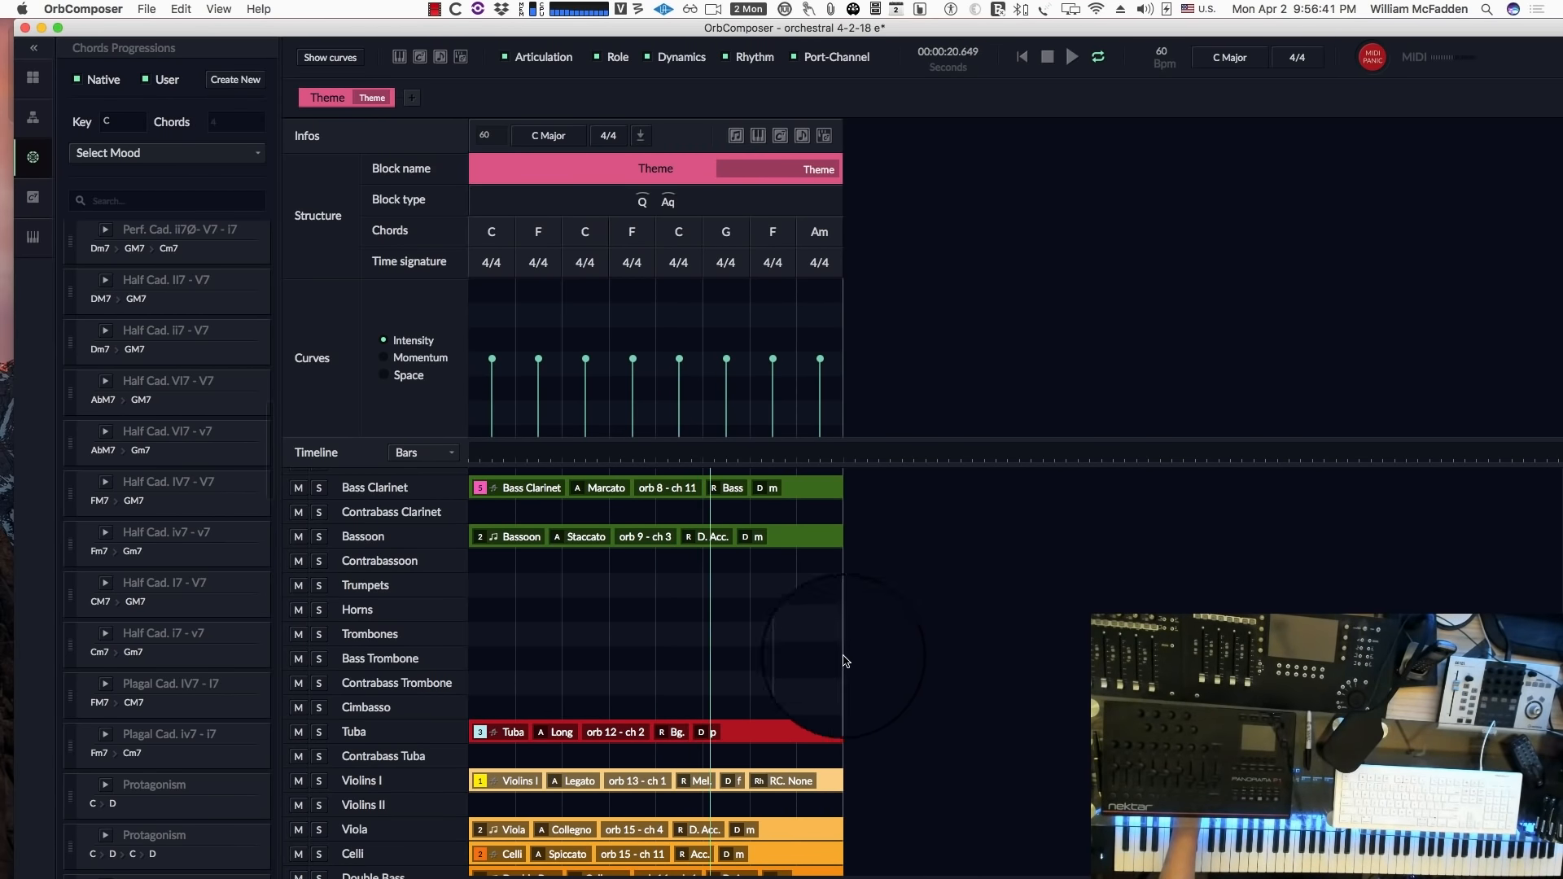
Inspect the Bassoon clip's articulation, role and dynamics options and leave its settings without applying anything.
scroll(788, 611, "up", 3)
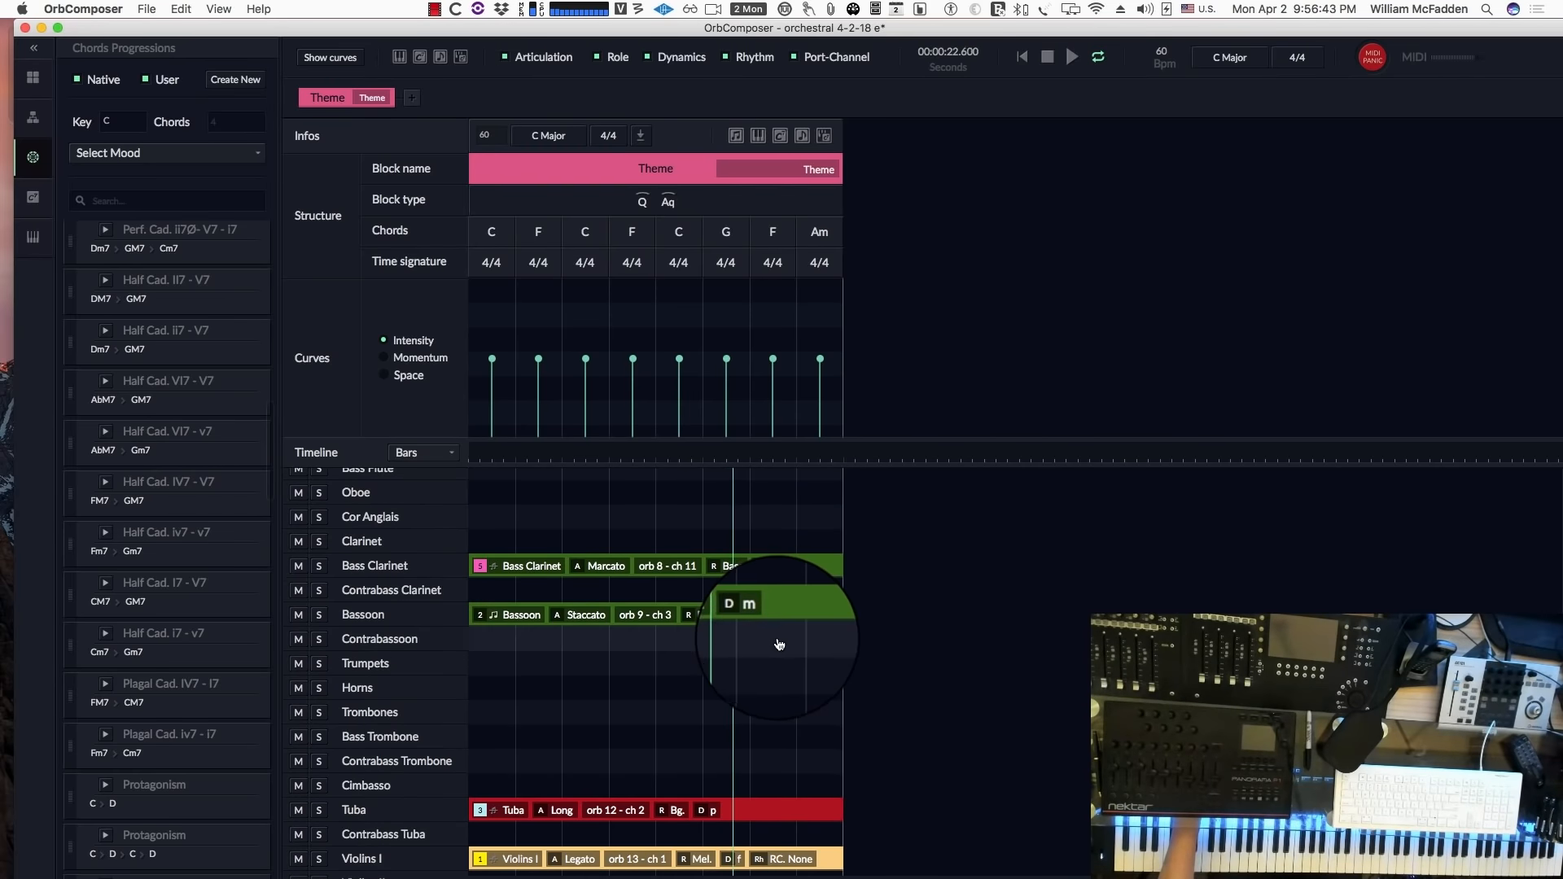
scroll(747, 644, "down", 2)
scroll(897, 640, "down", 2)
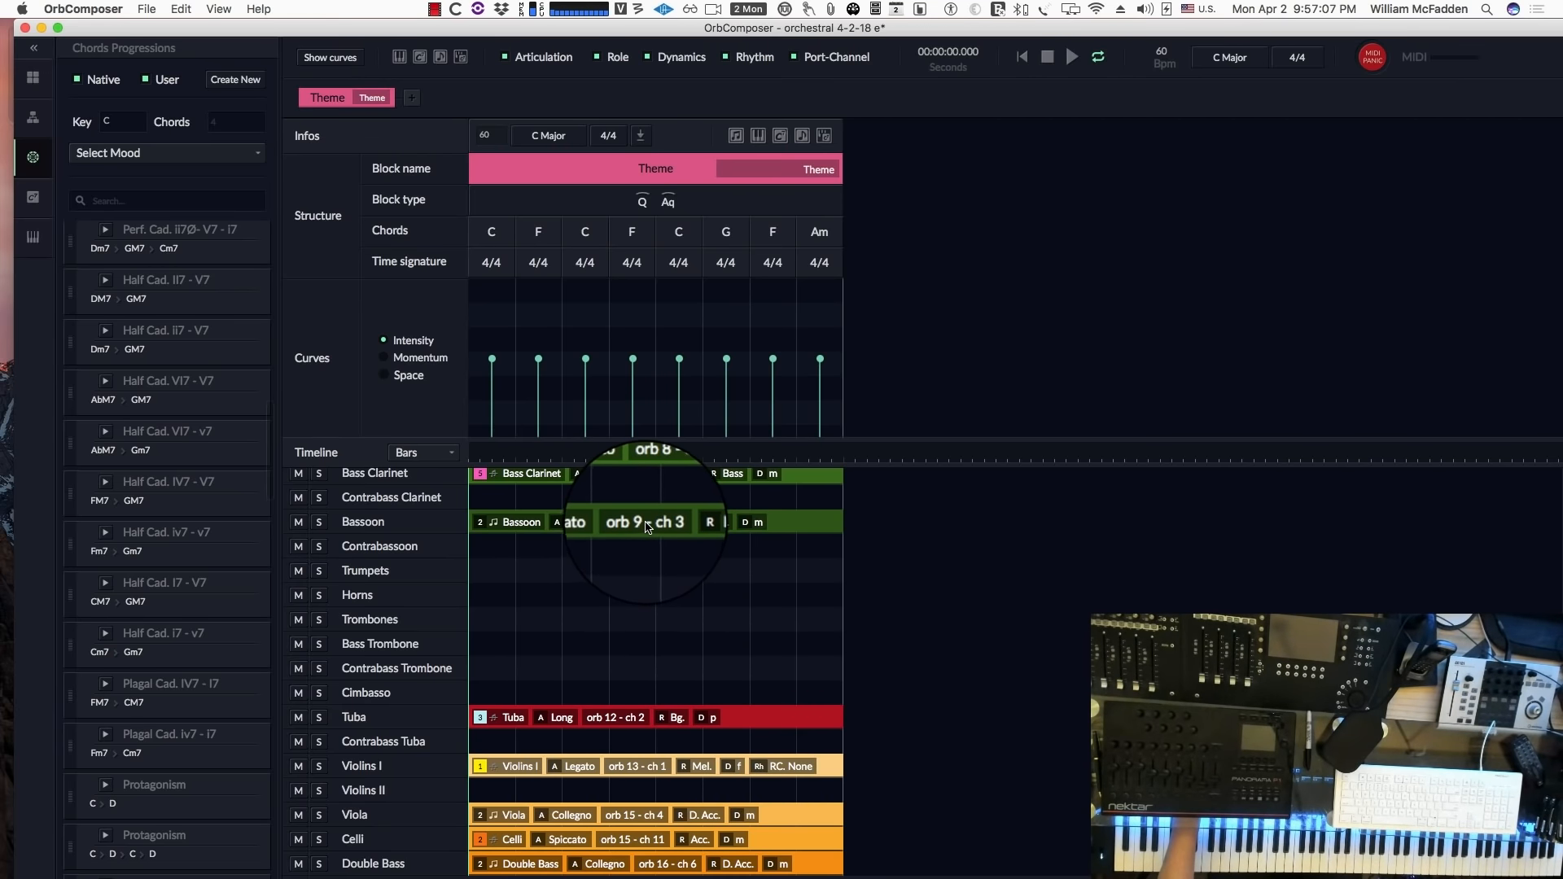
left_click(560, 521)
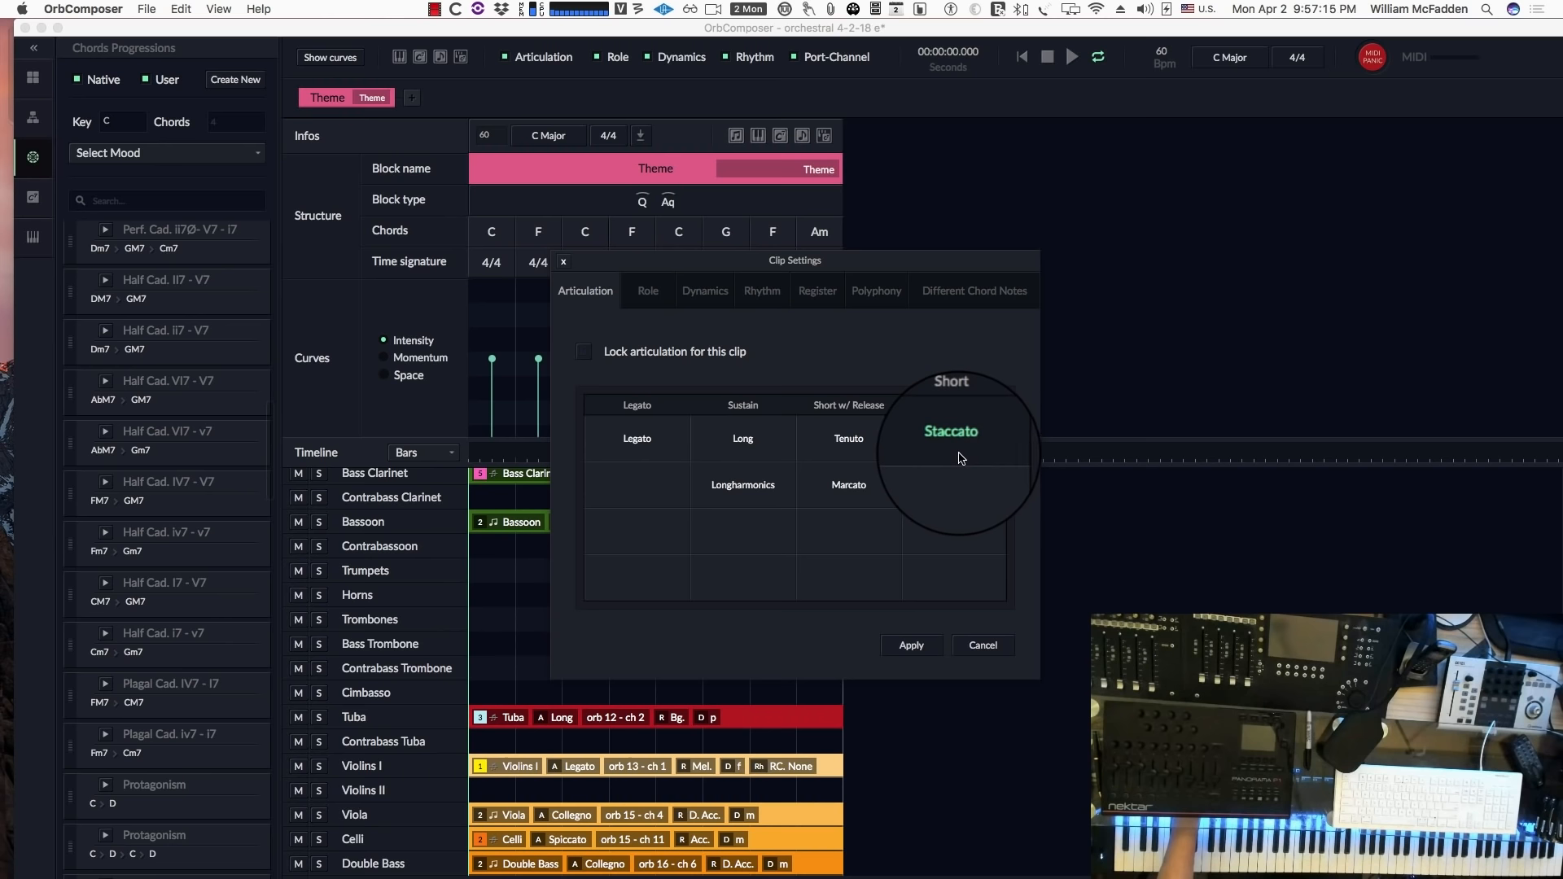
left_click(647, 294)
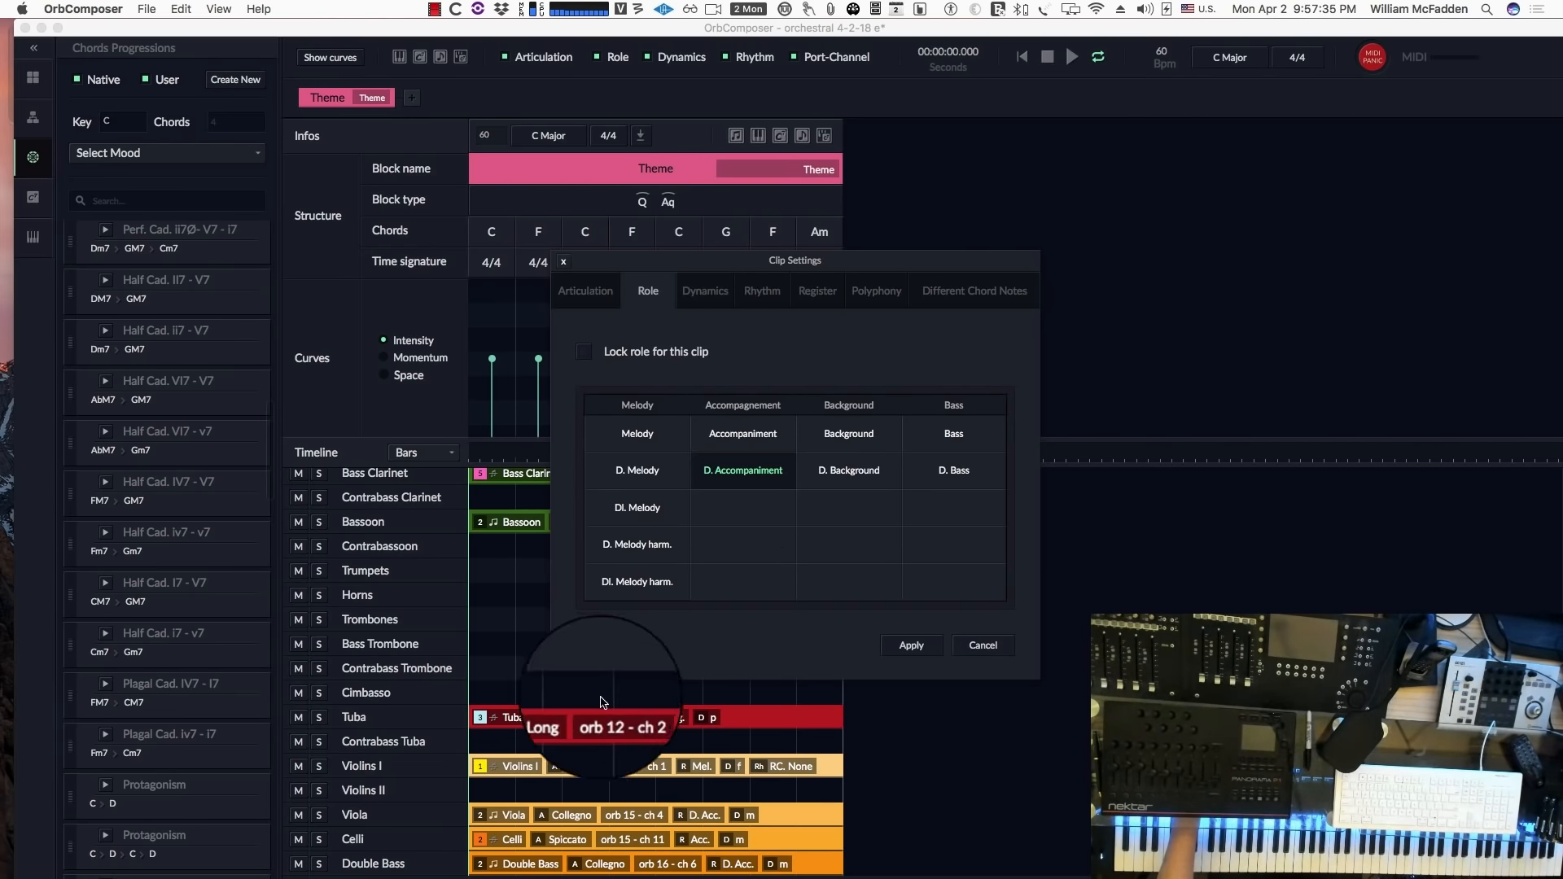
left_click(702, 291)
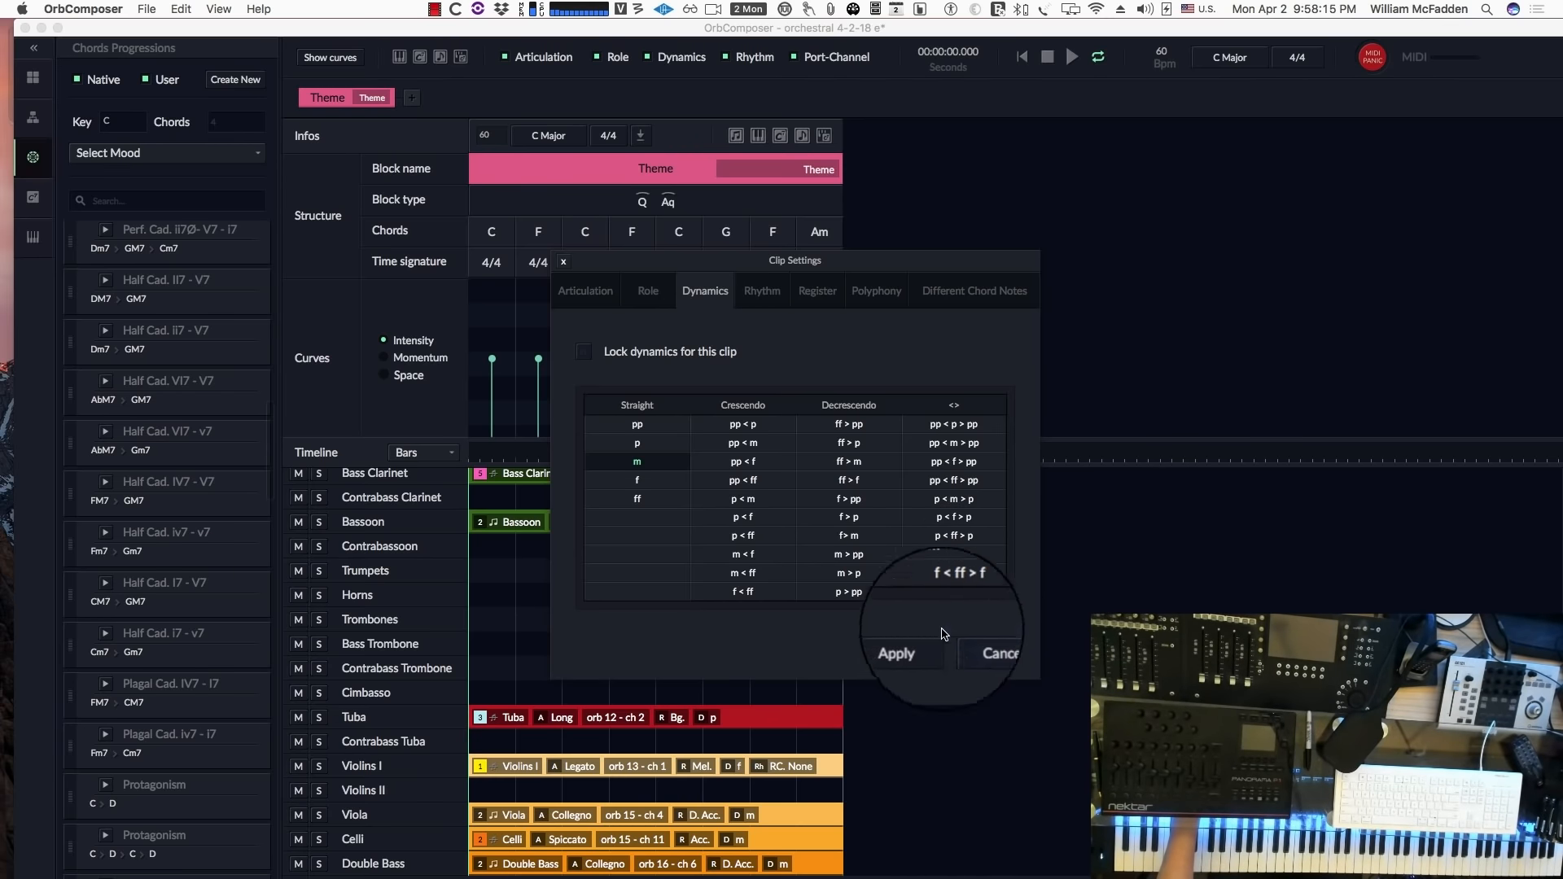
left_click(985, 645)
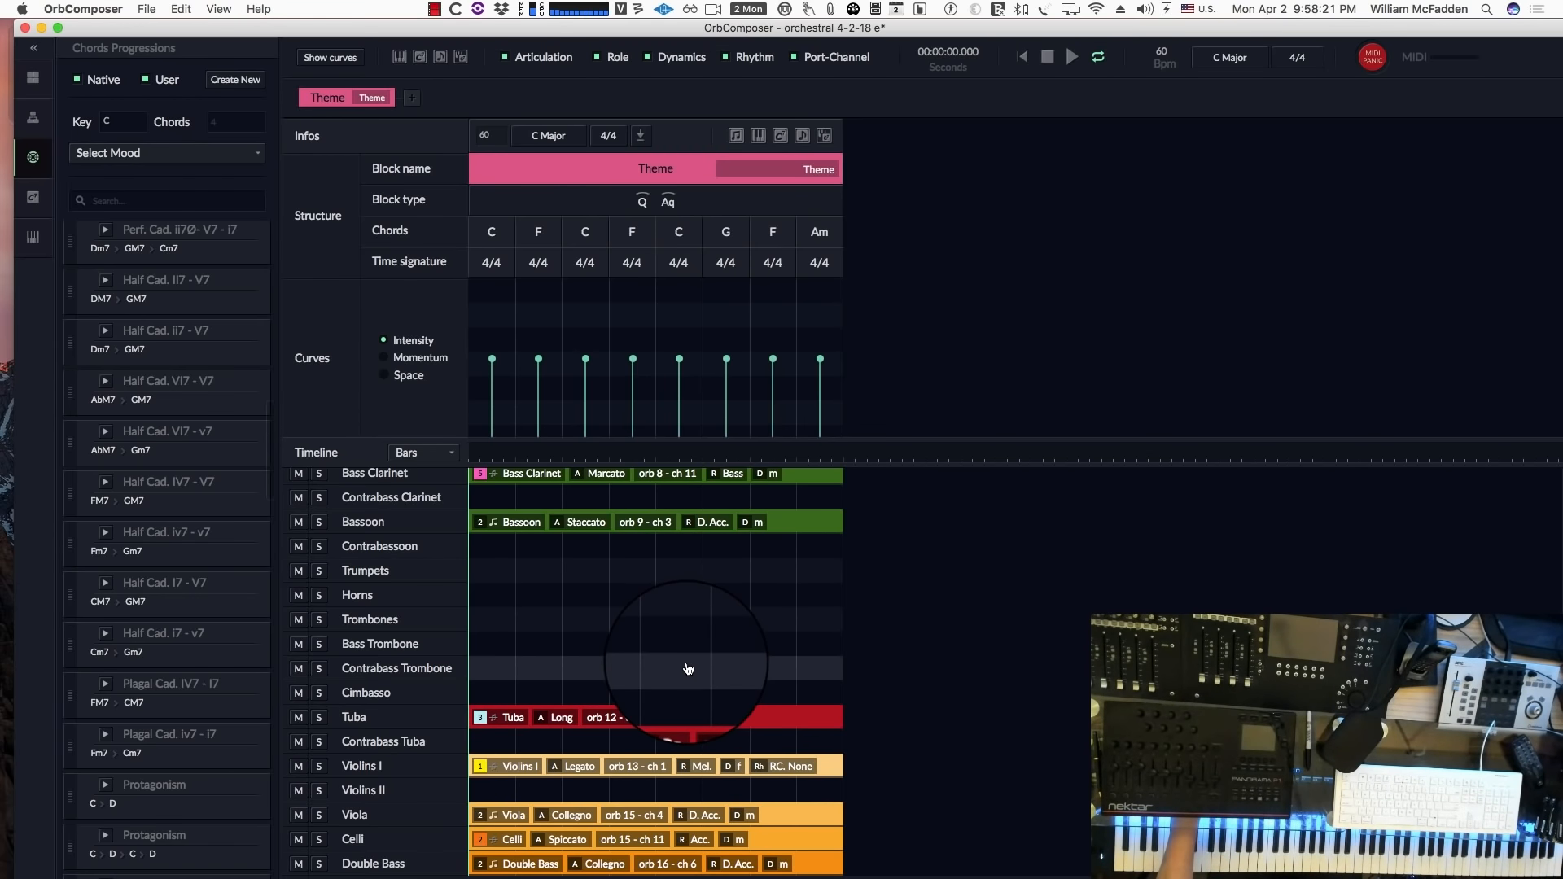
Regenerate everything for the Theme block and play the new arrangement, stopping partway through.
scroll(688, 669, "up", 1)
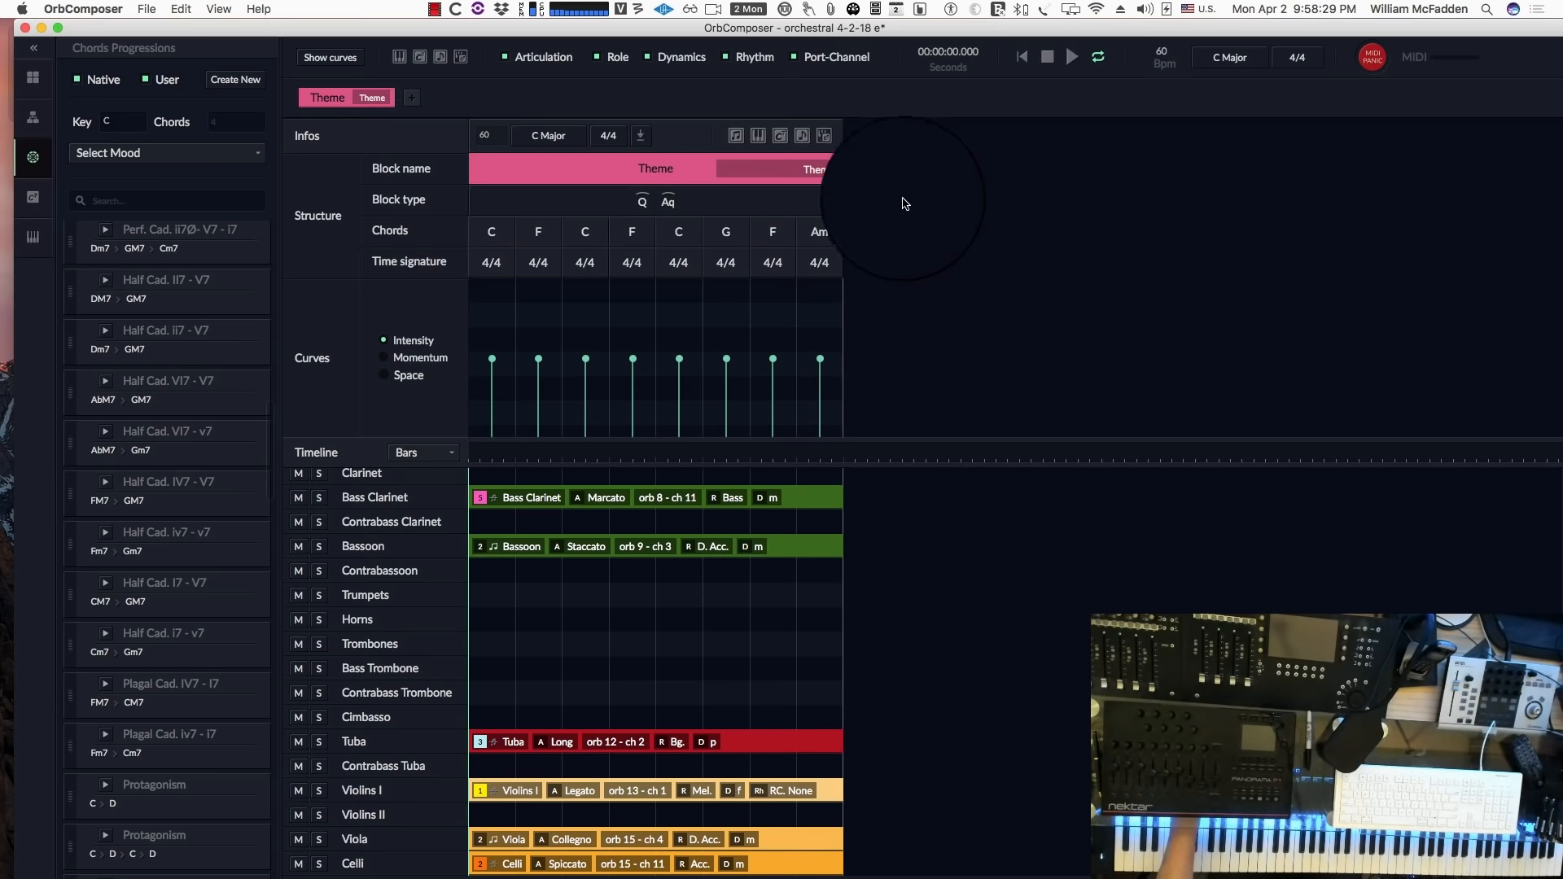
left_click(824, 135)
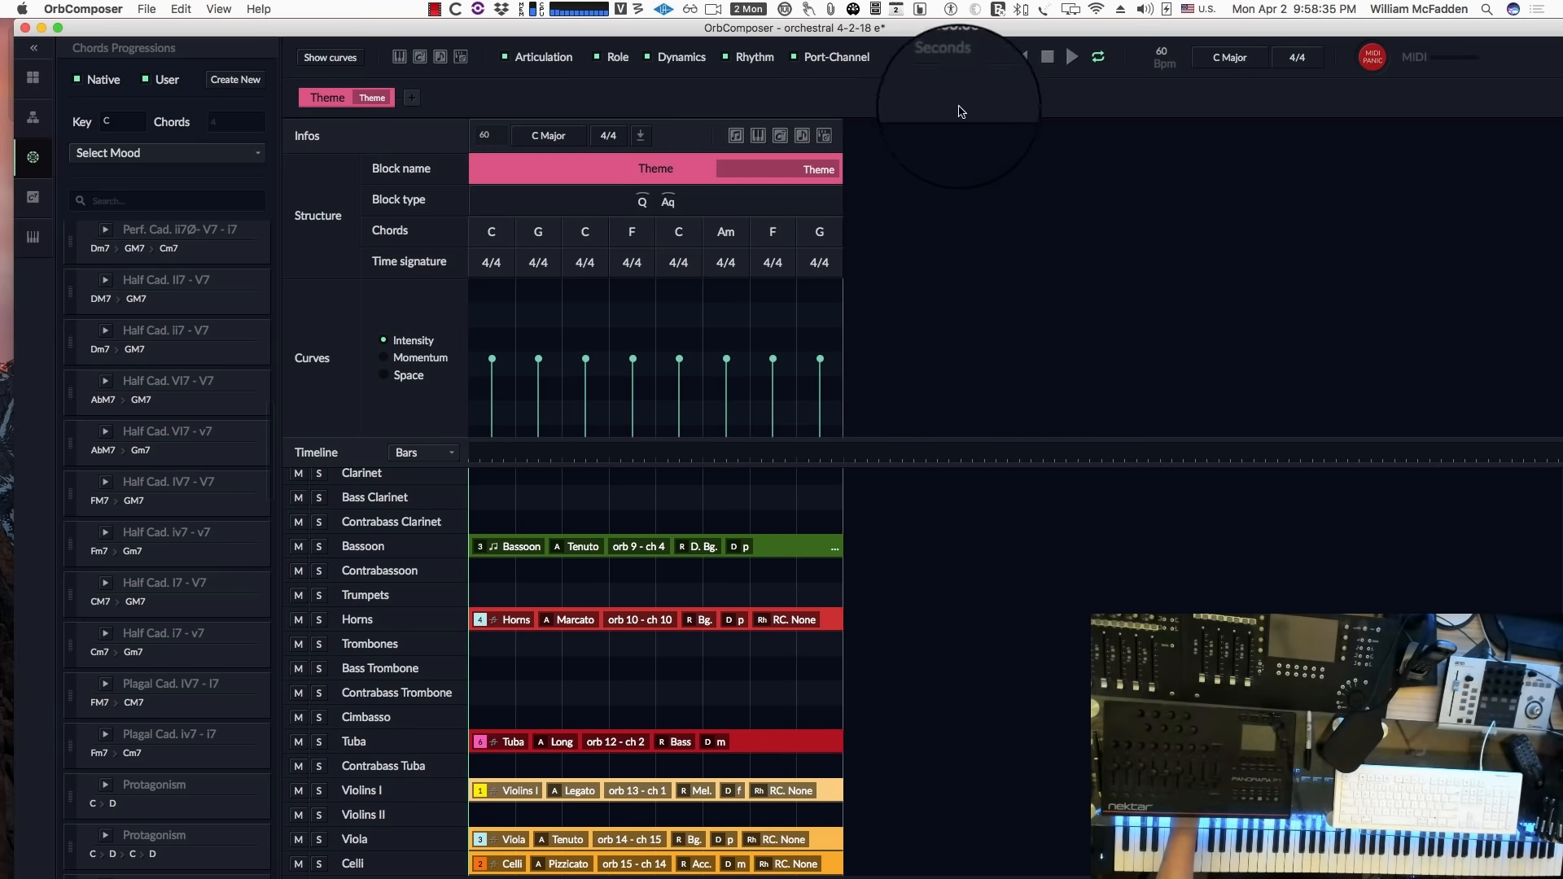
left_click(1074, 64)
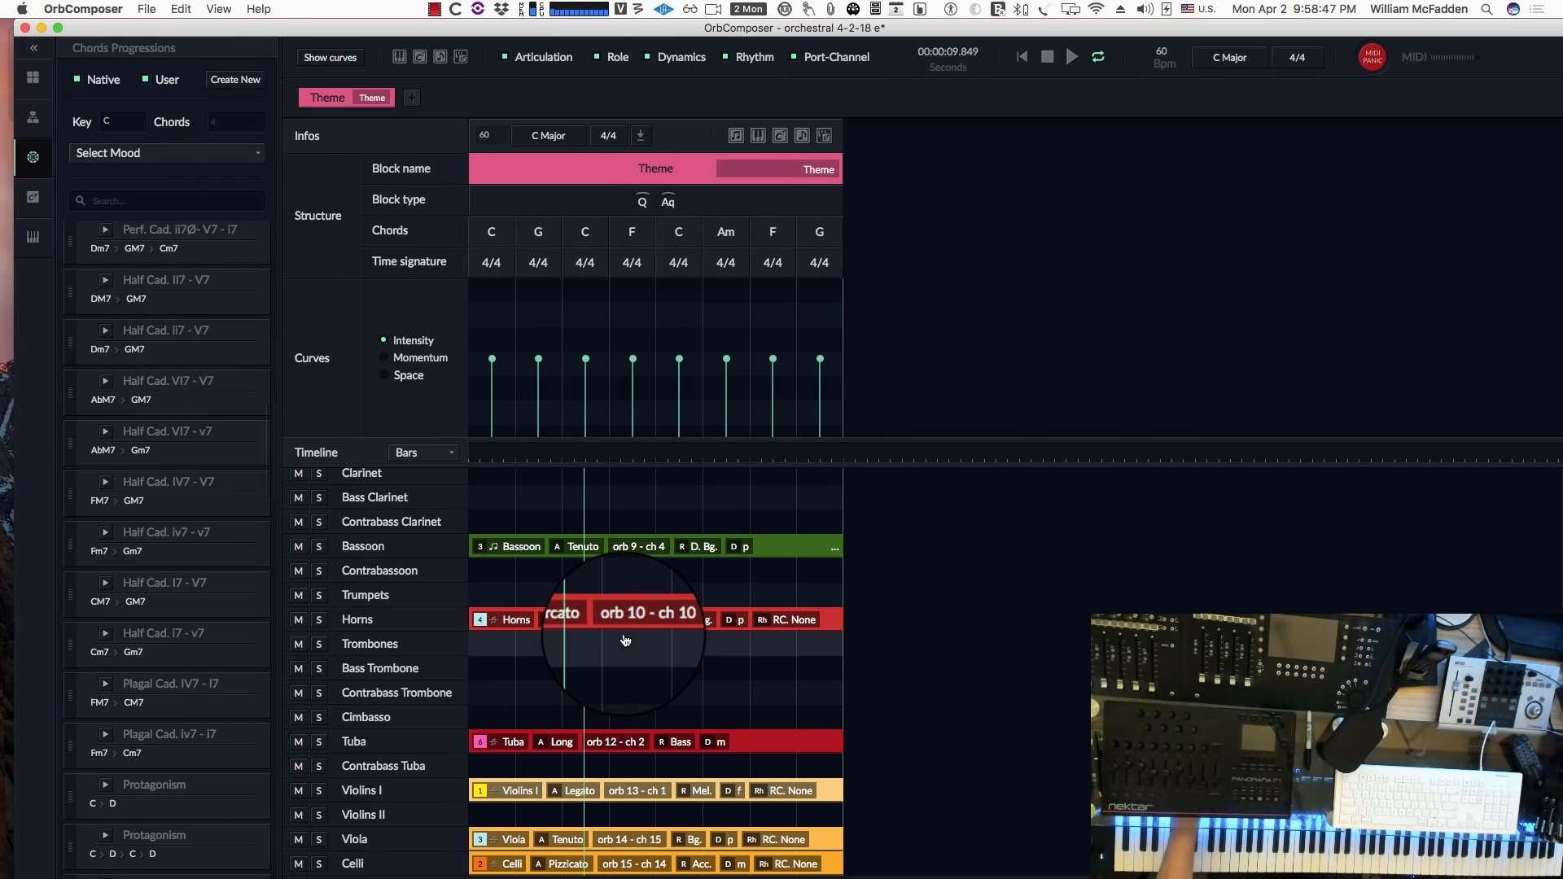
scroll(618, 635, "down", 1)
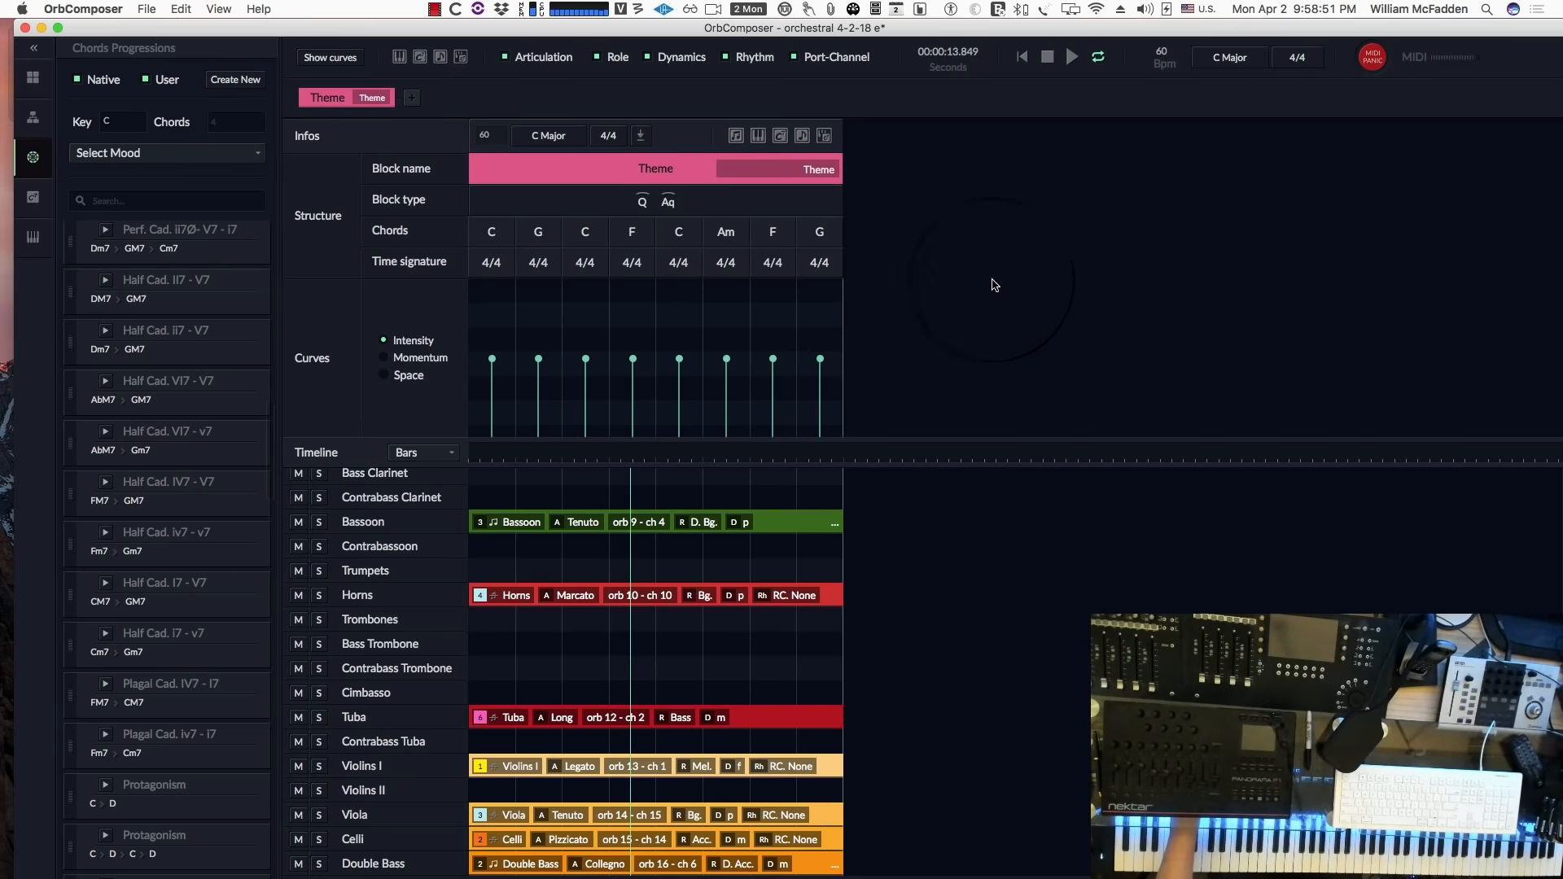
left_click(1048, 57)
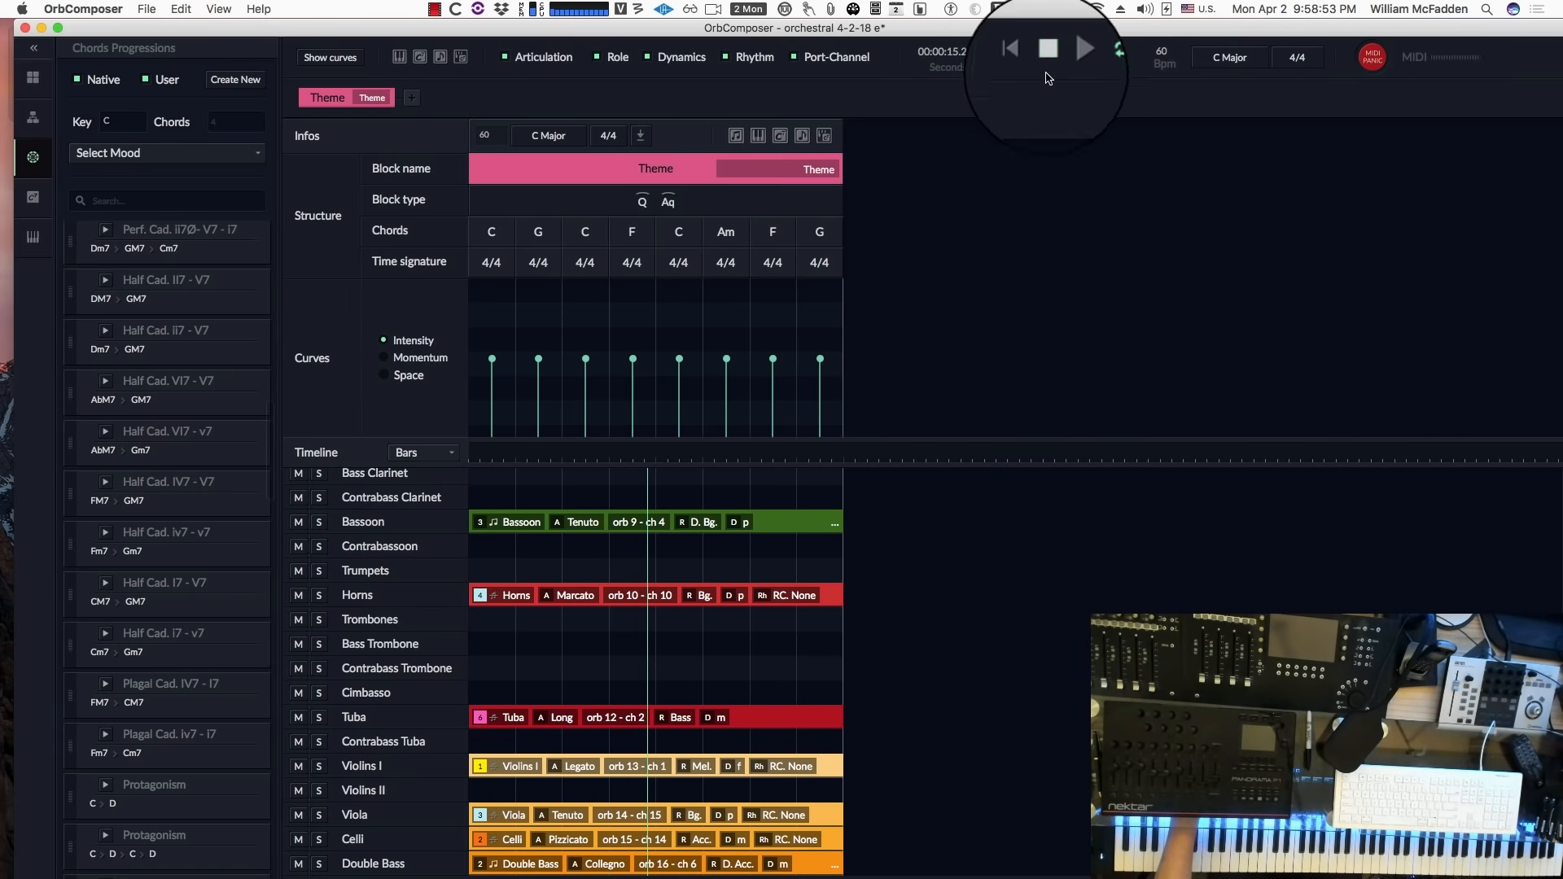
Set the Double Bass clip's articulation to Pizzicato and audition the Theme block from the start.
left_click(608, 866)
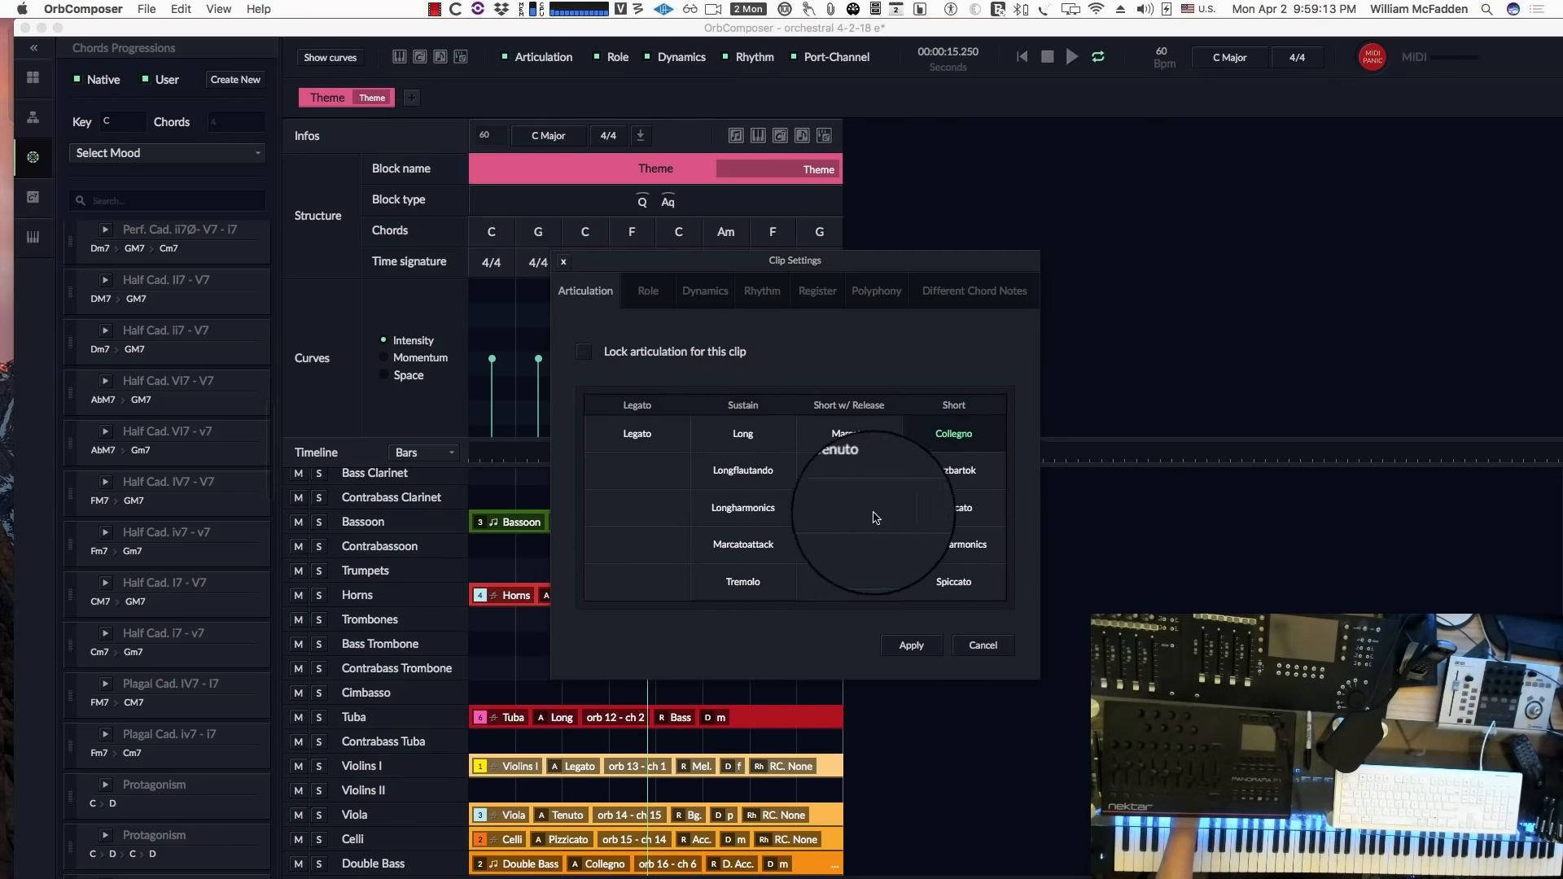
left_click(953, 507)
left_click(912, 646)
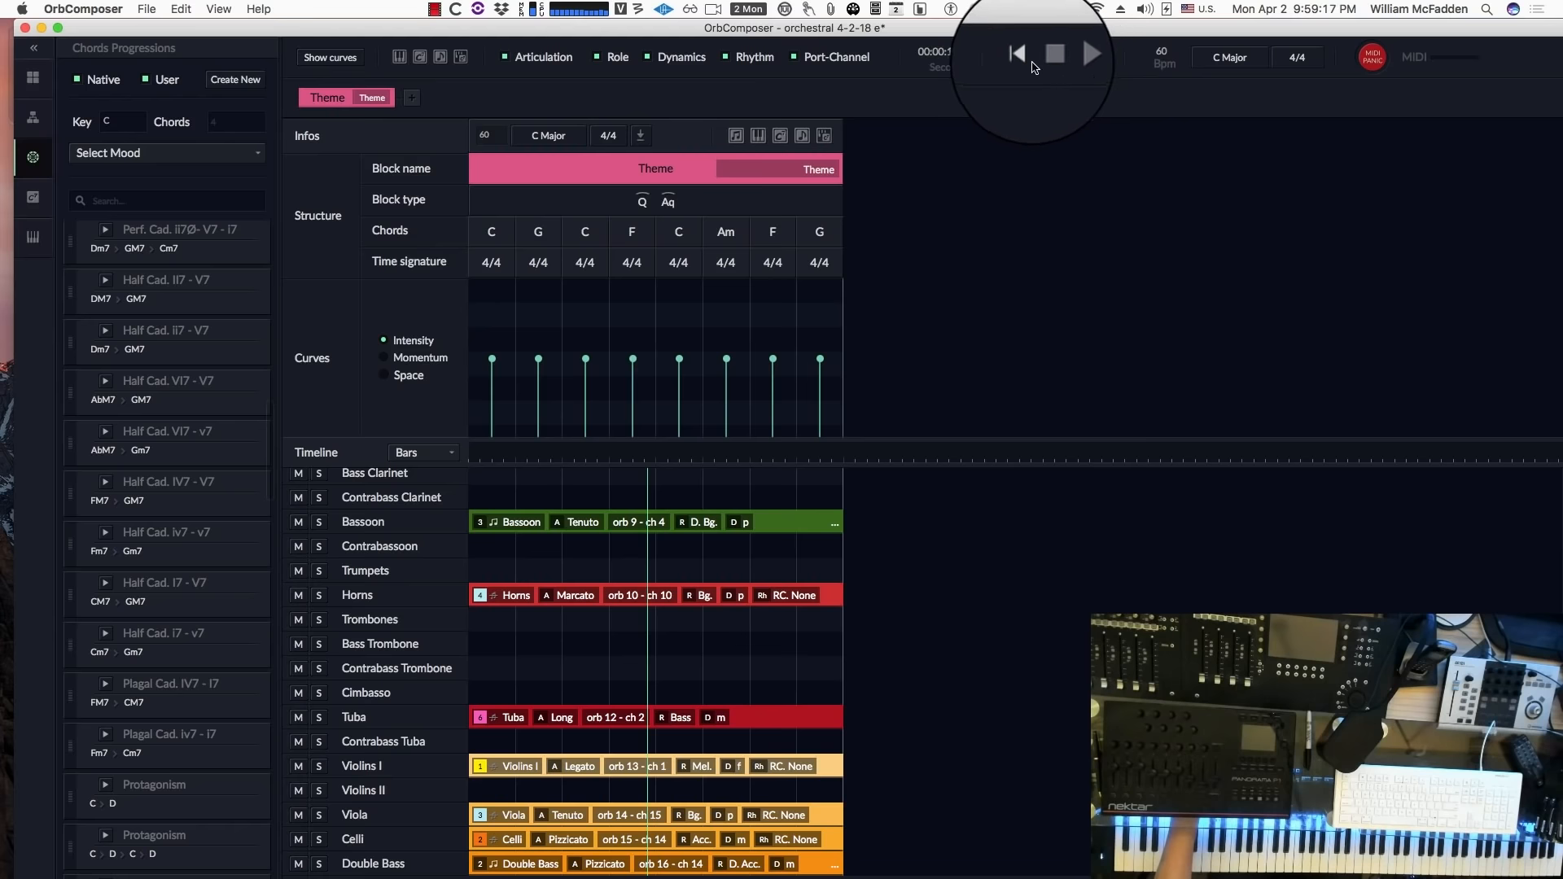
left_click(1009, 51)
left_click(1072, 57)
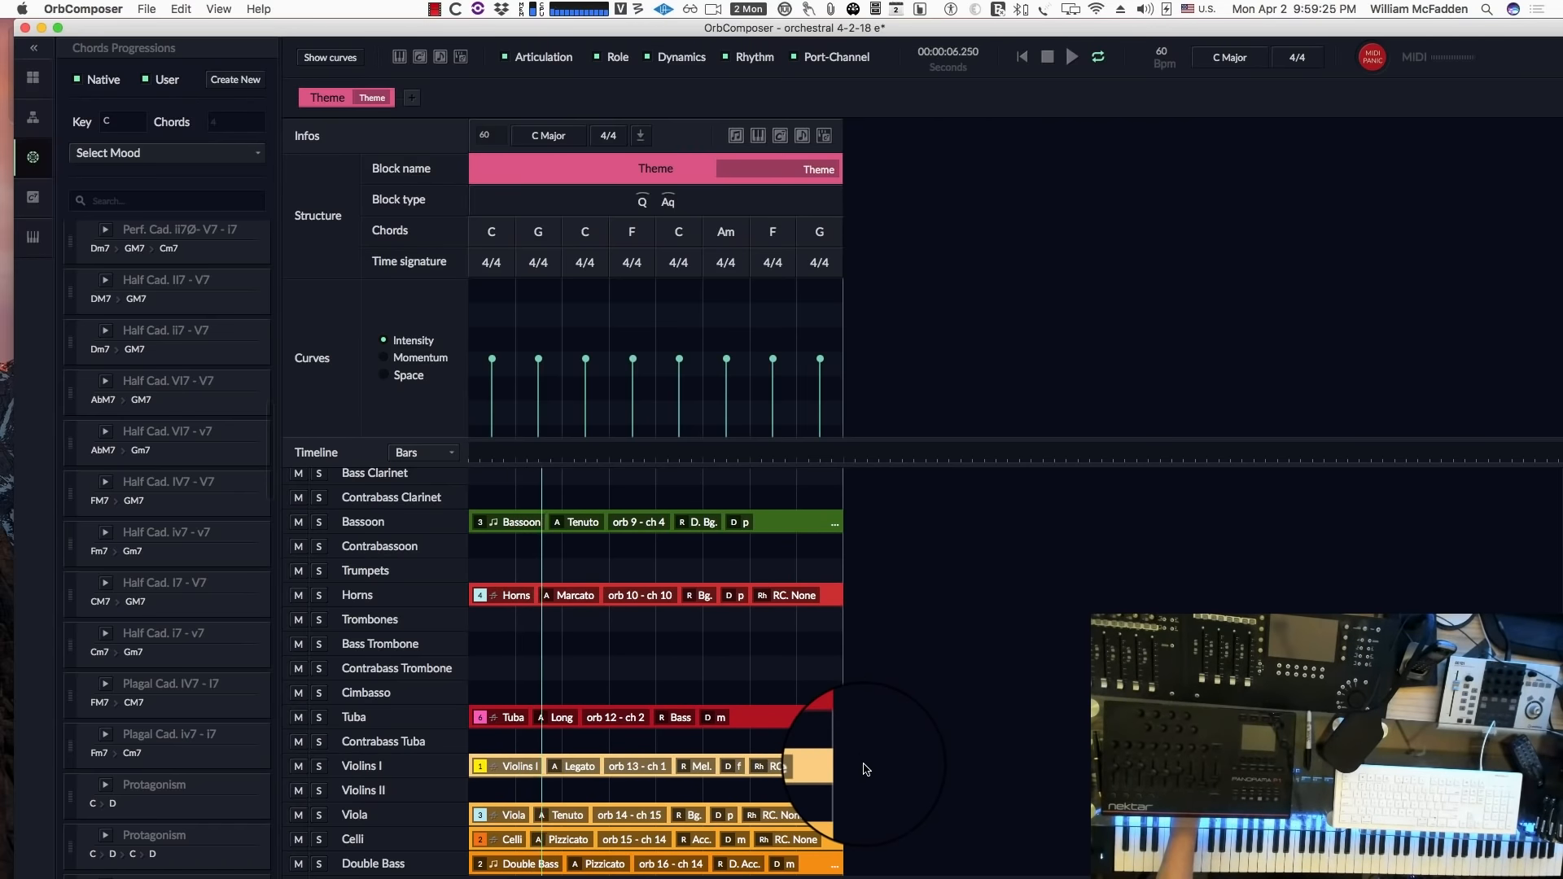
left_click(1047, 57)
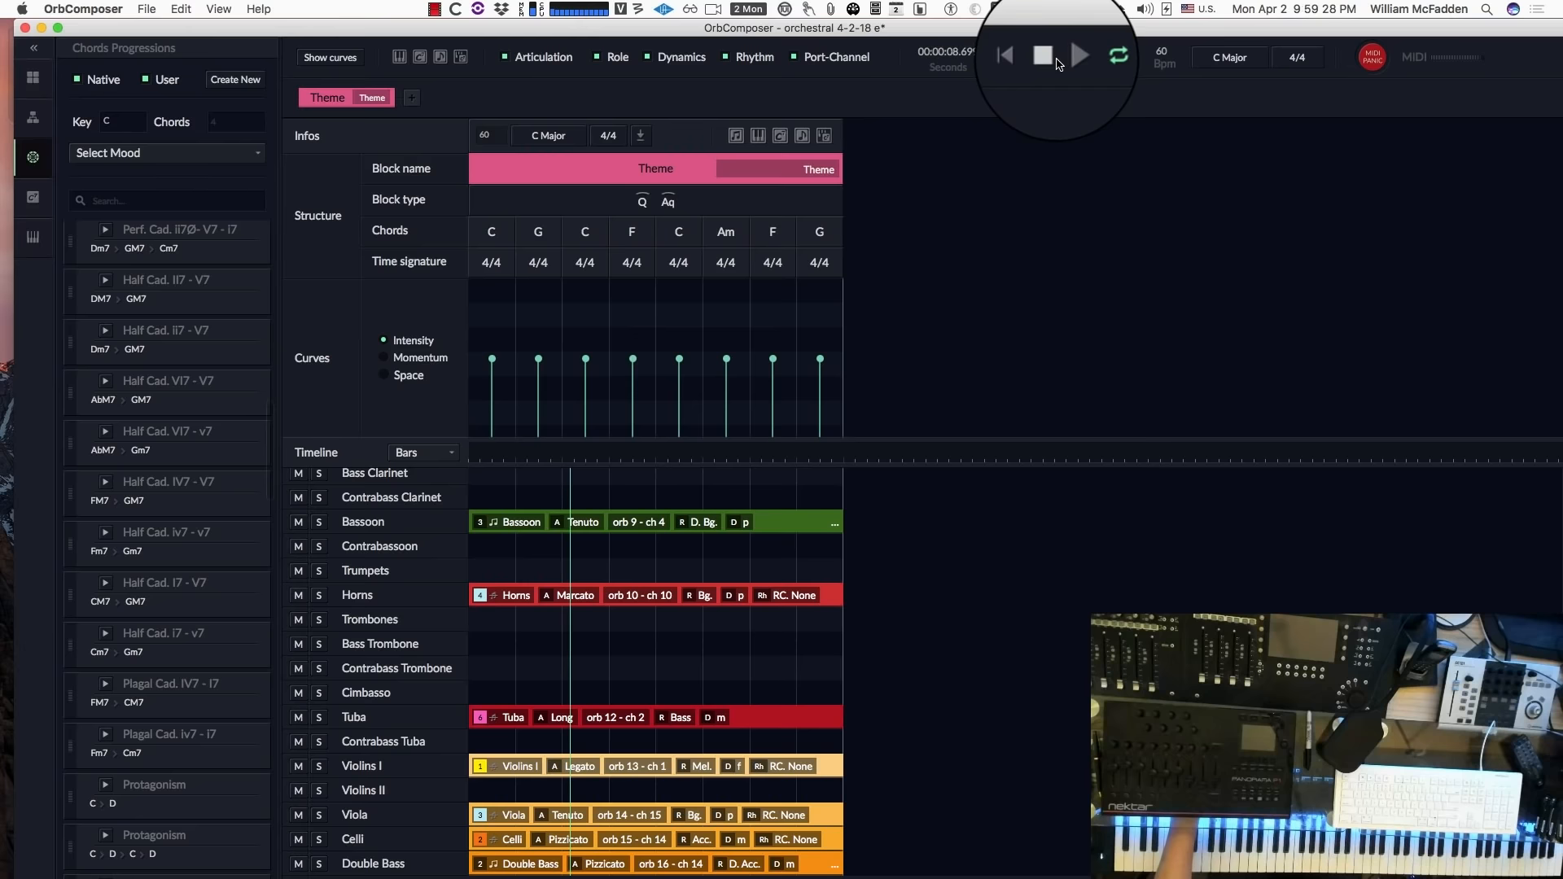
Set the Double Bass clip's articulation to Legato and play the Theme block again from the beginning.
left_click(606, 869)
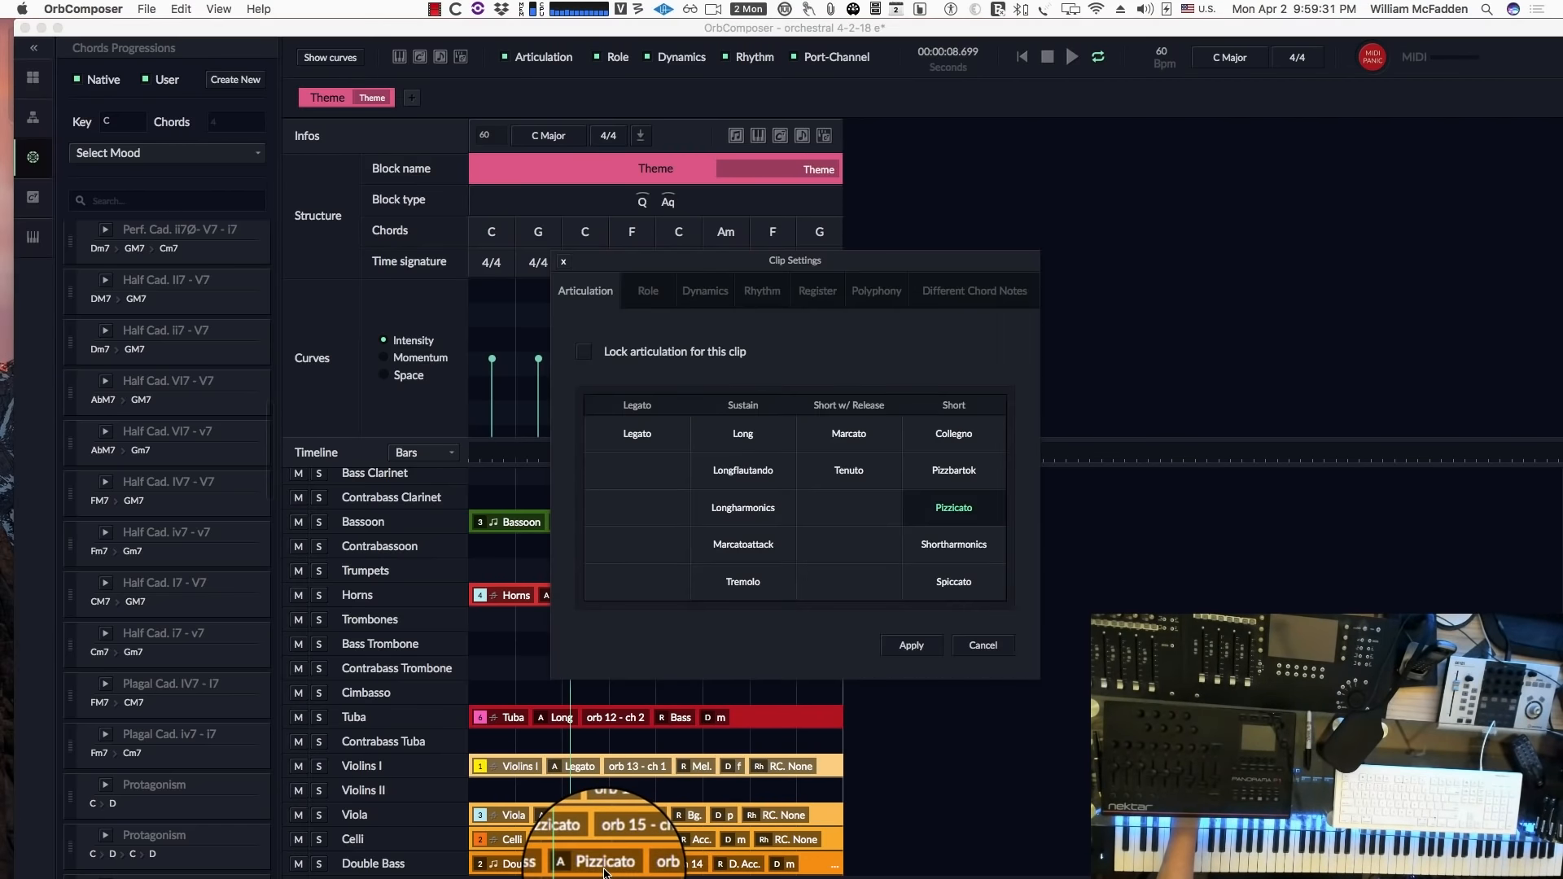
left_click(633, 436)
left_click(911, 644)
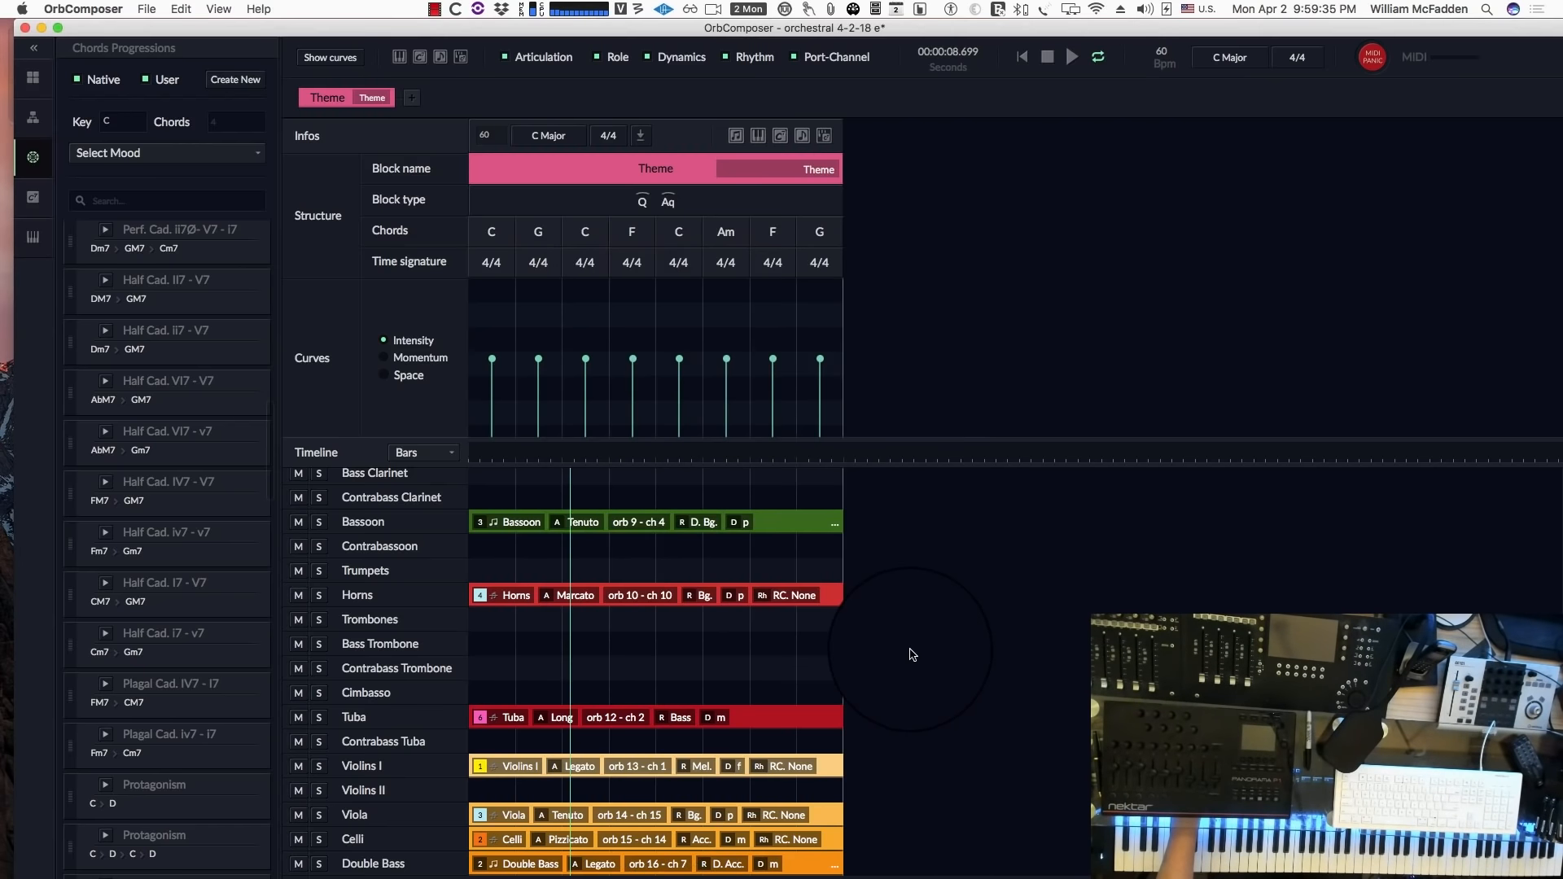
left_click(1048, 57)
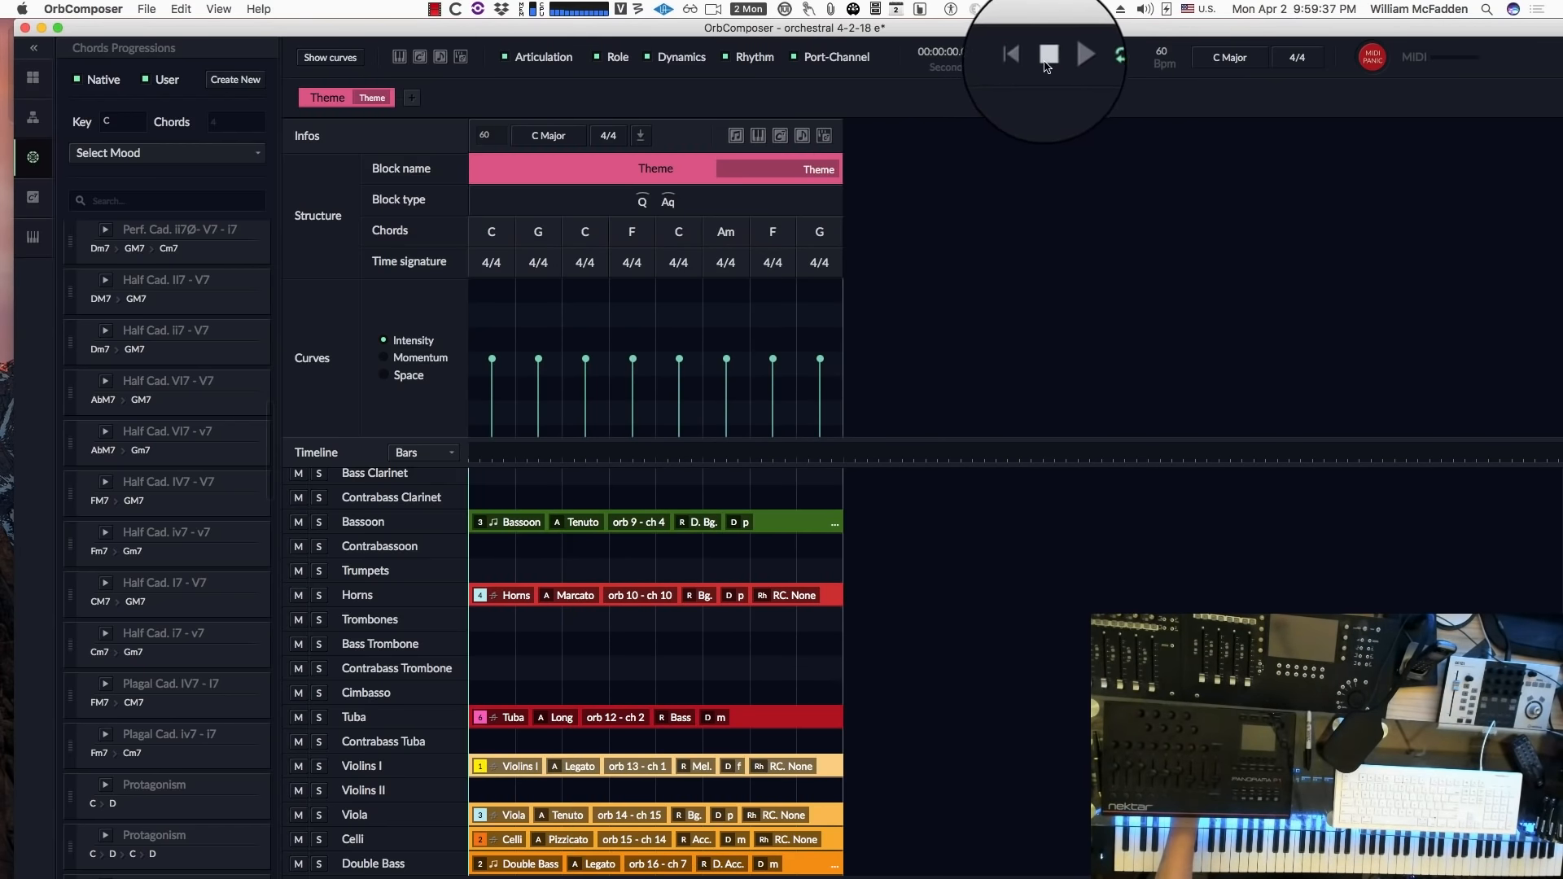
left_click(1072, 60)
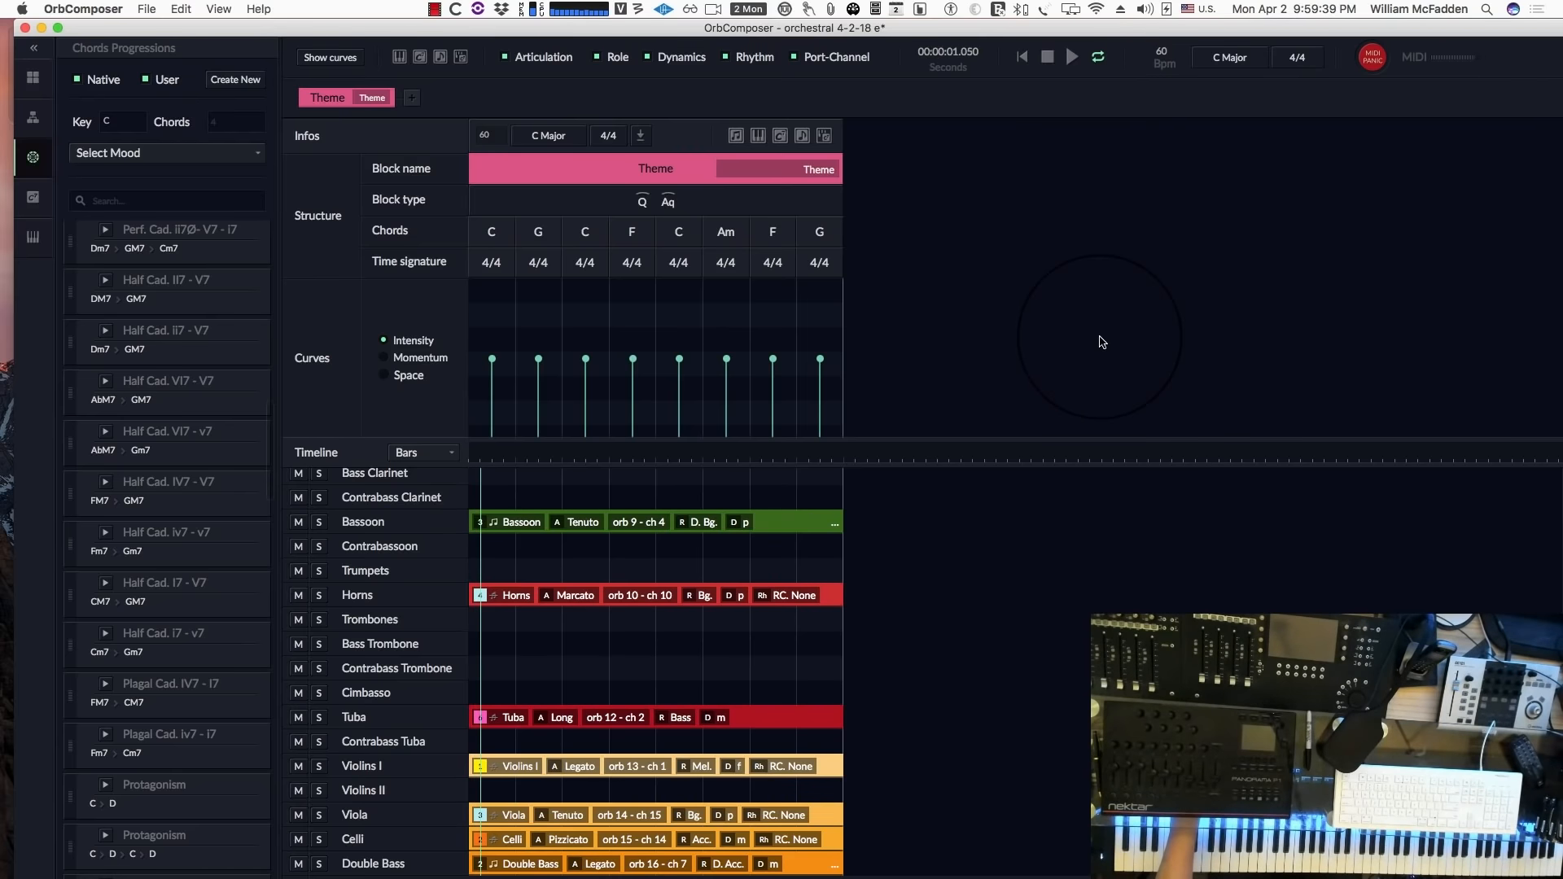
Set the Celli clip's articulation to Legato and listen to the Theme block from the start.
left_click(583, 840)
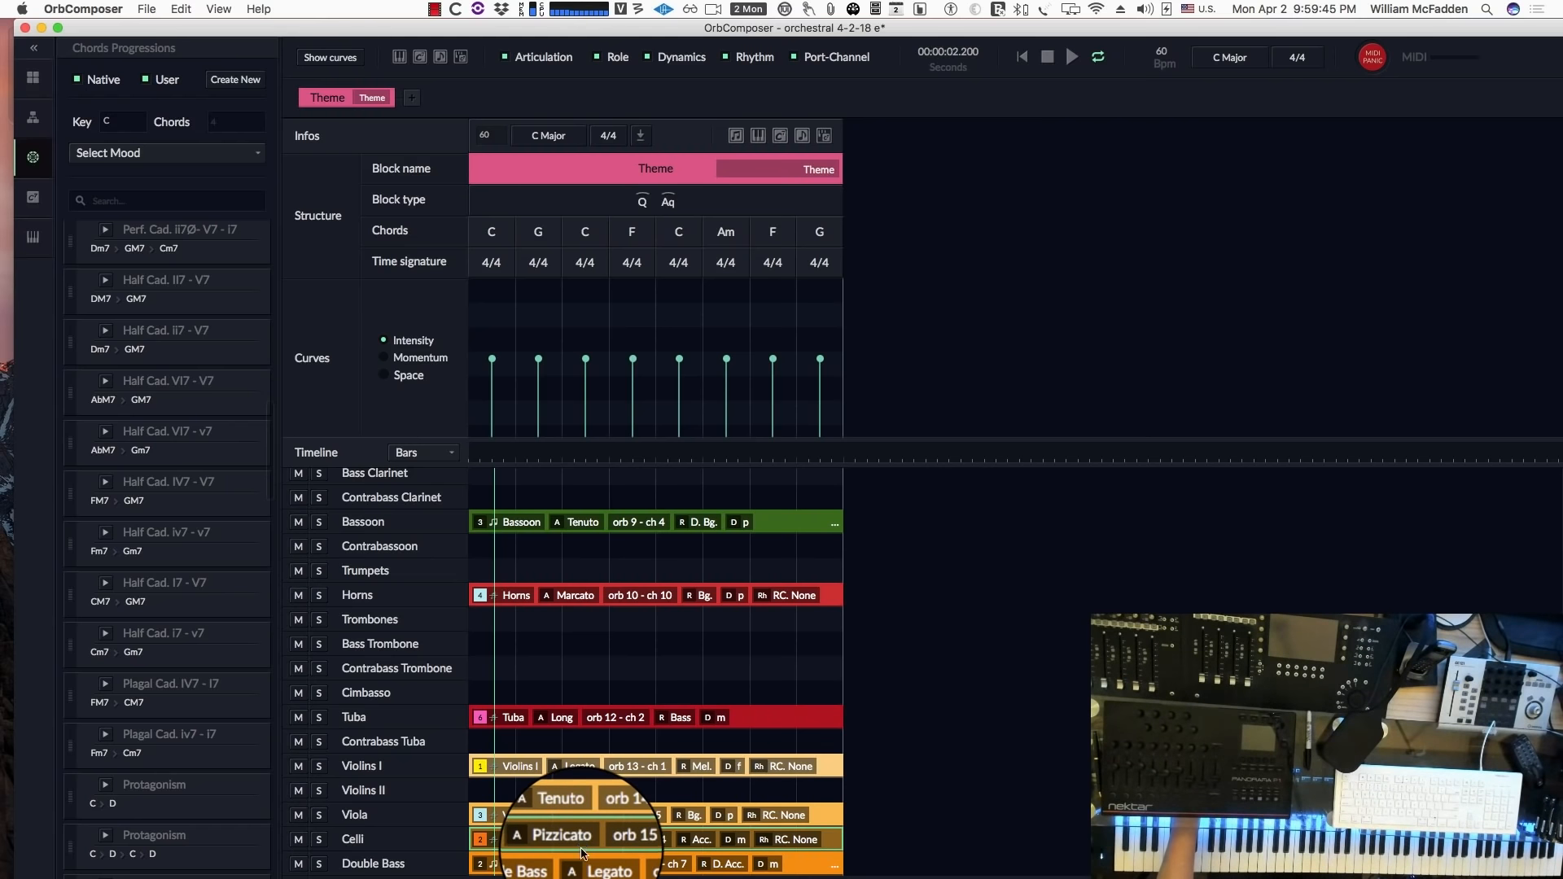
left_click(581, 845)
left_click(631, 435)
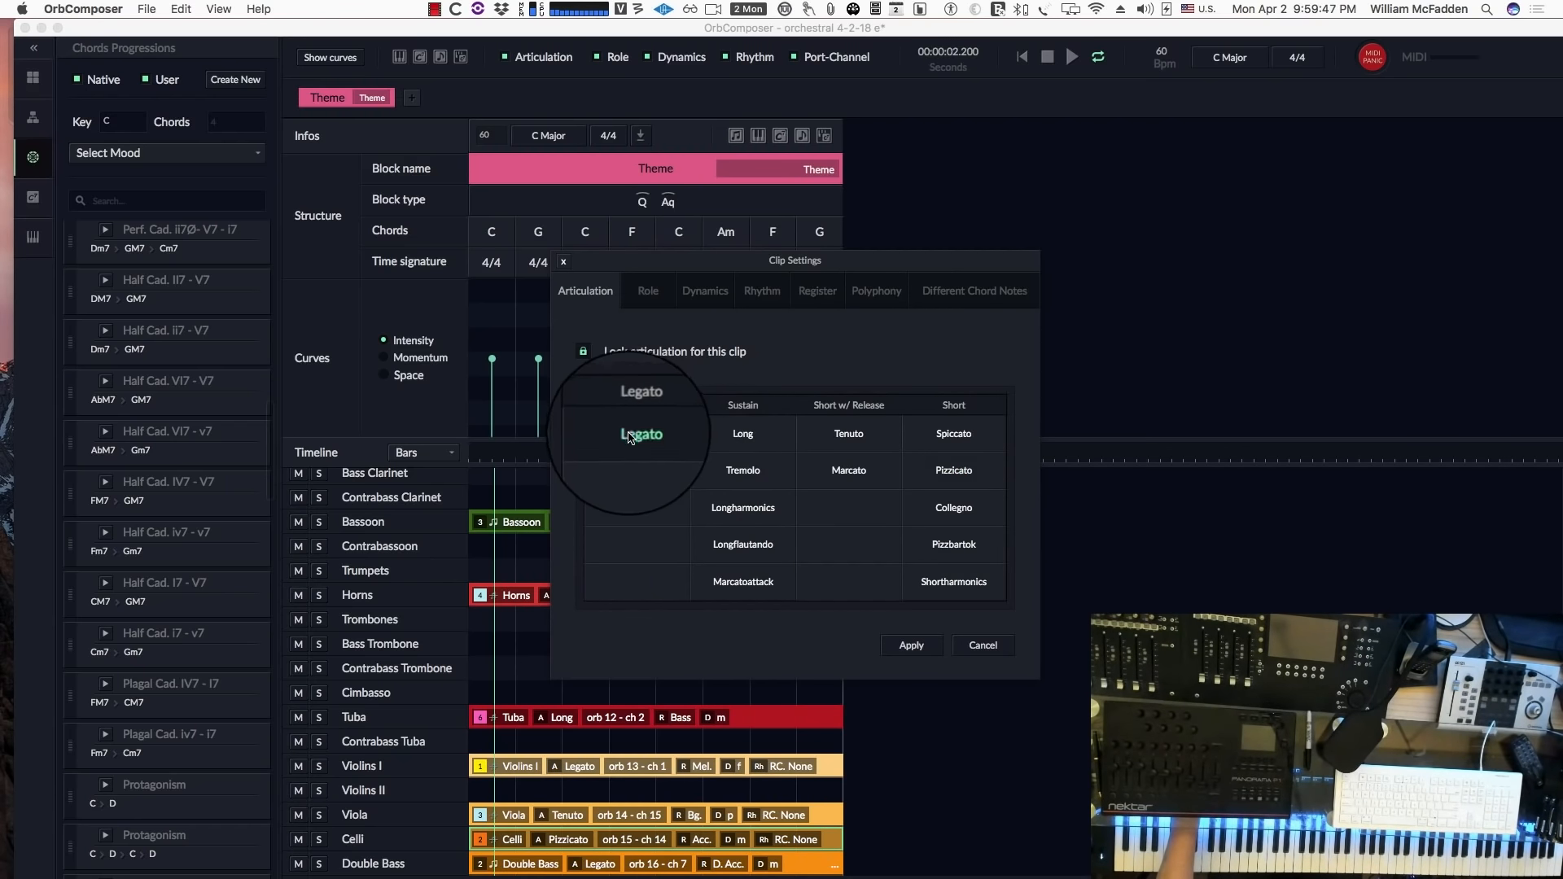
left_click(906, 643)
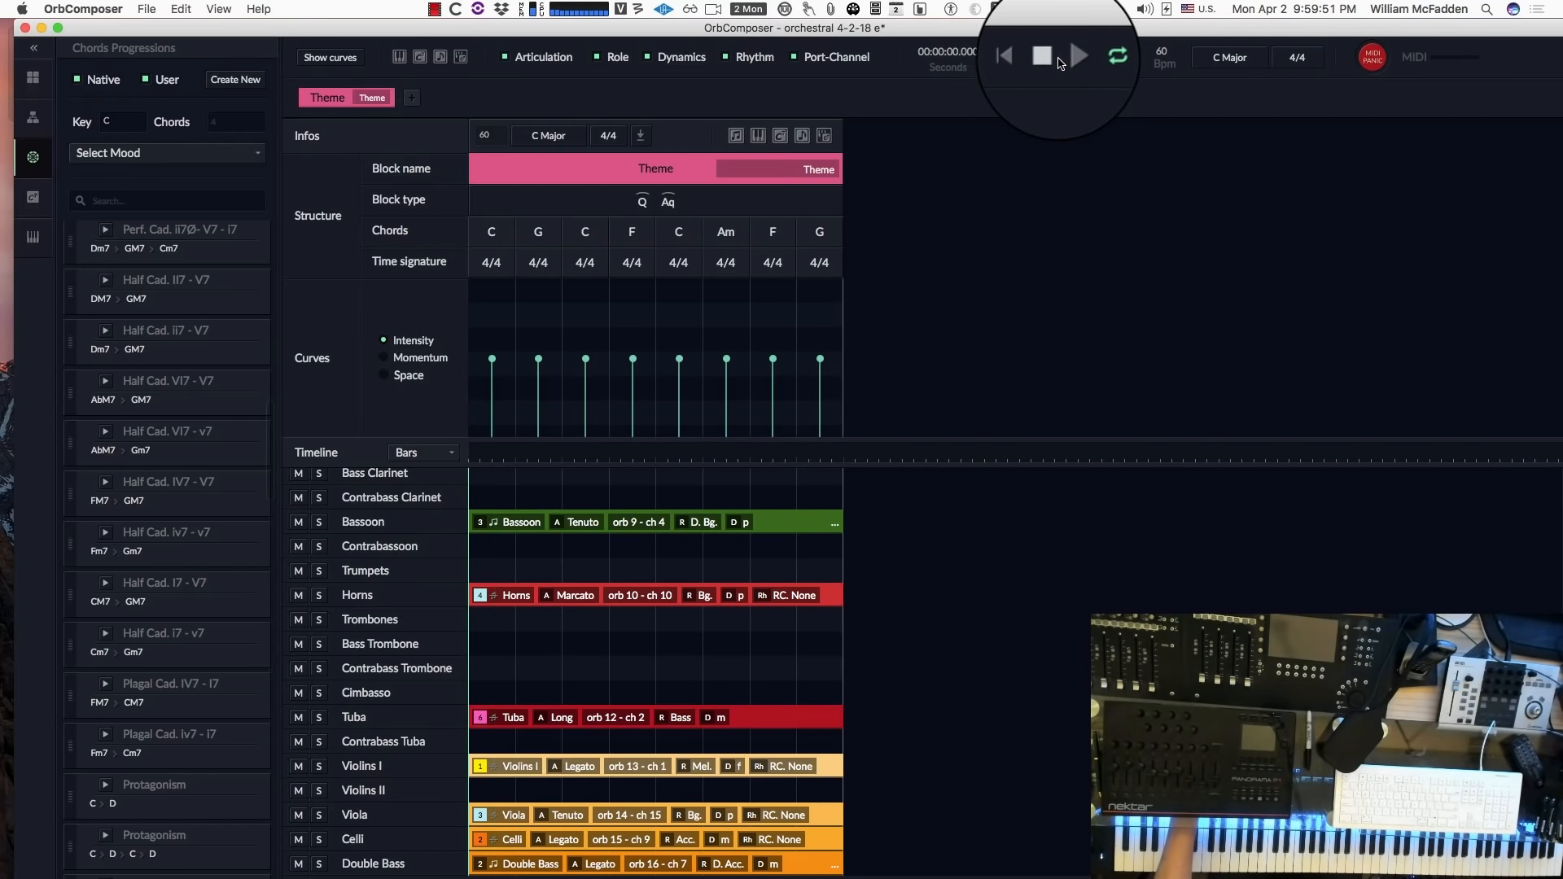
left_click(1071, 57)
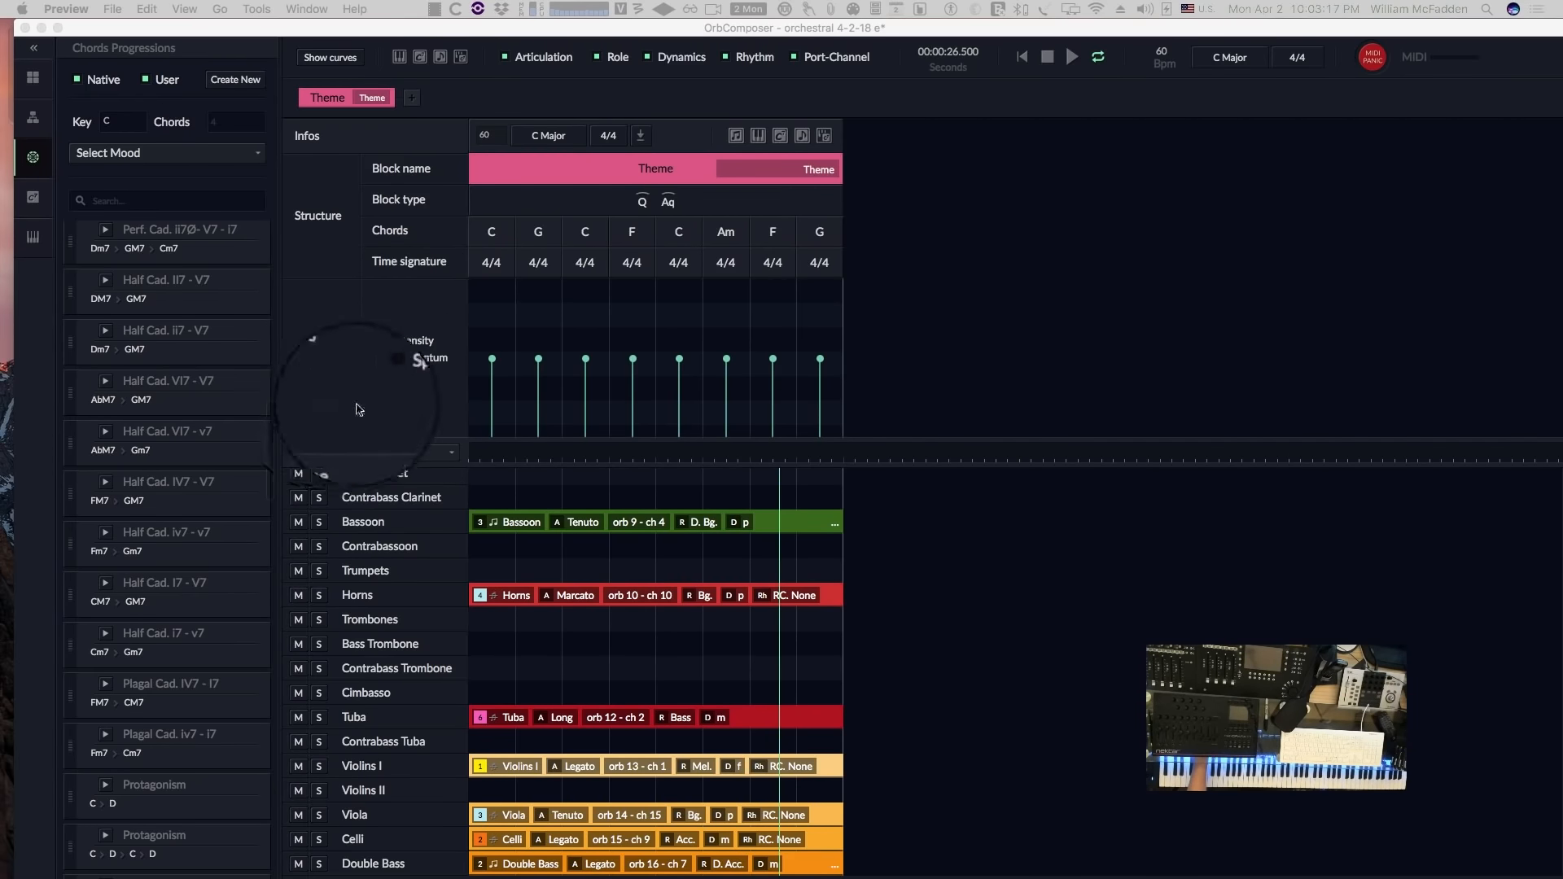
Raise the Theme block's intensity at the first bar and try a descending intensity ramp across the remaining bars.
left_click(415, 355)
left_click(416, 358)
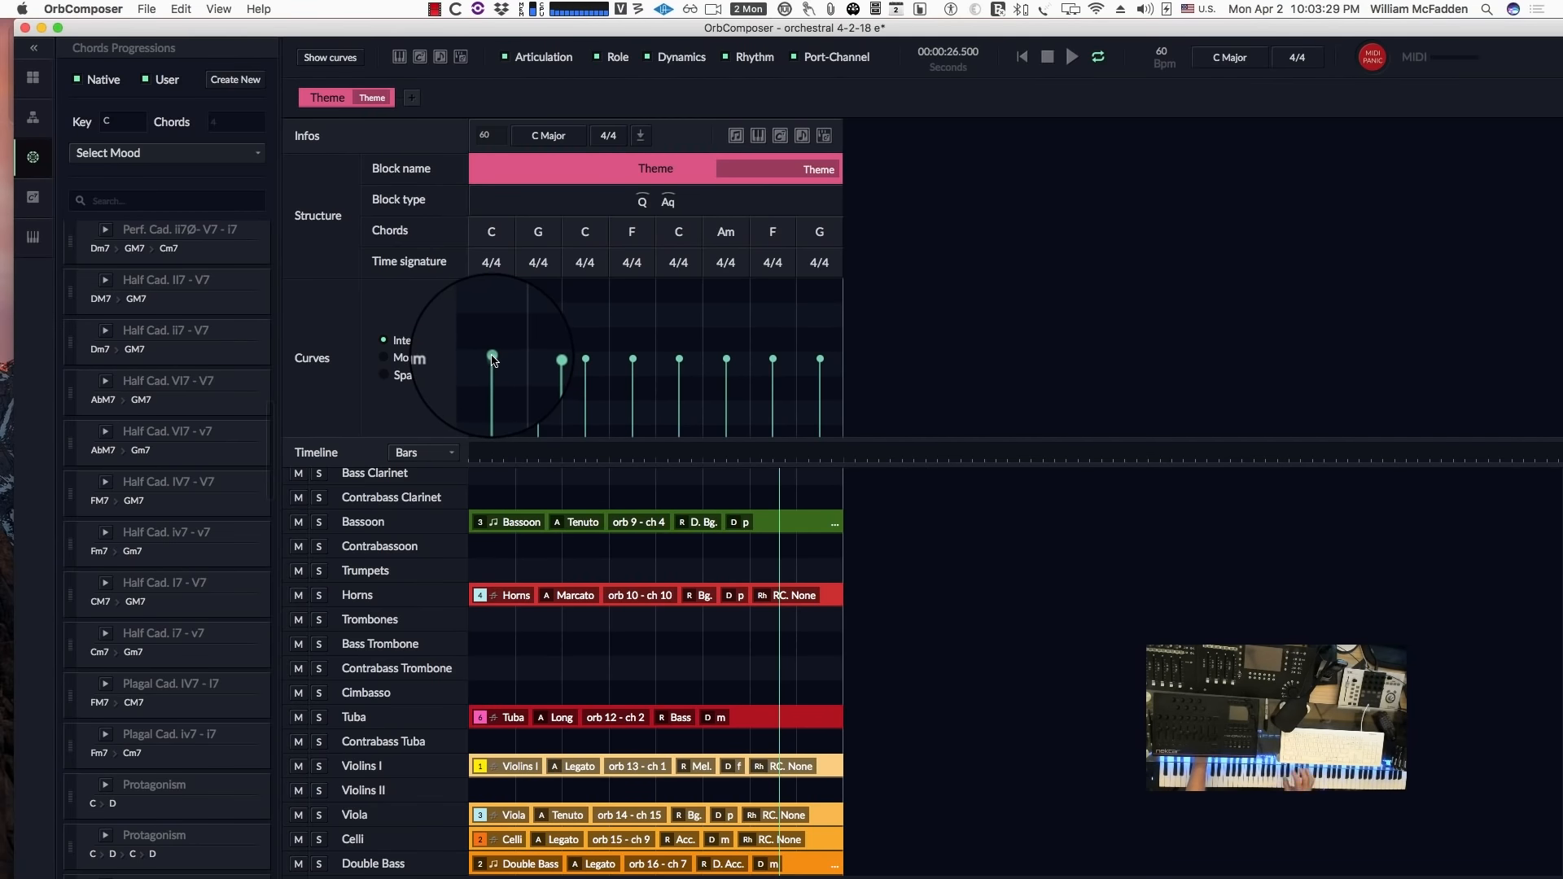
left_click_drag(492, 361, 492, 309)
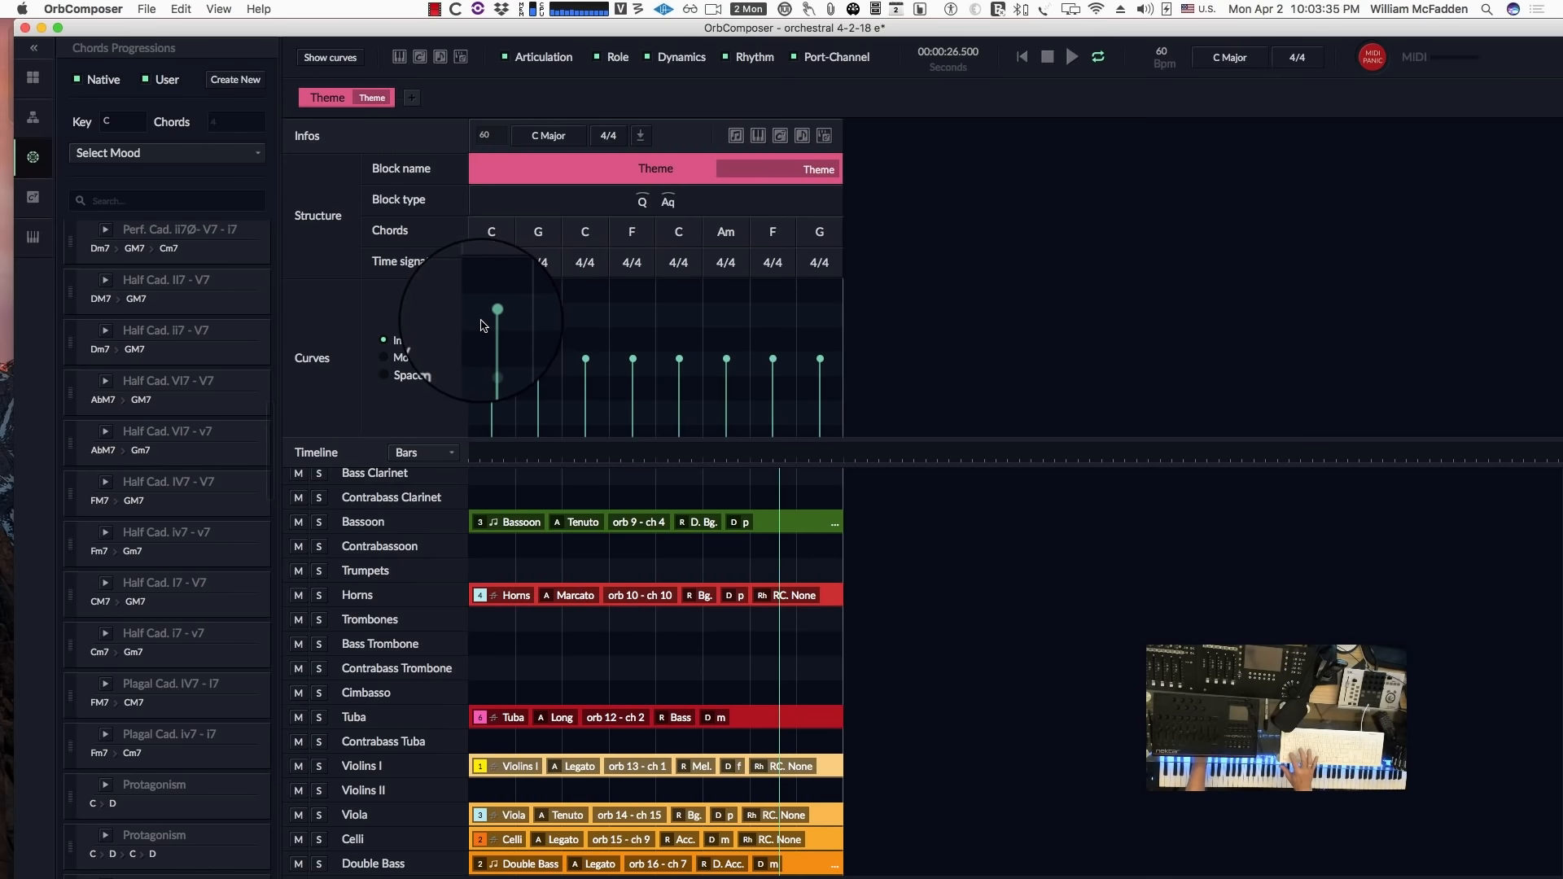
left_click_drag(483, 319, 736, 341)
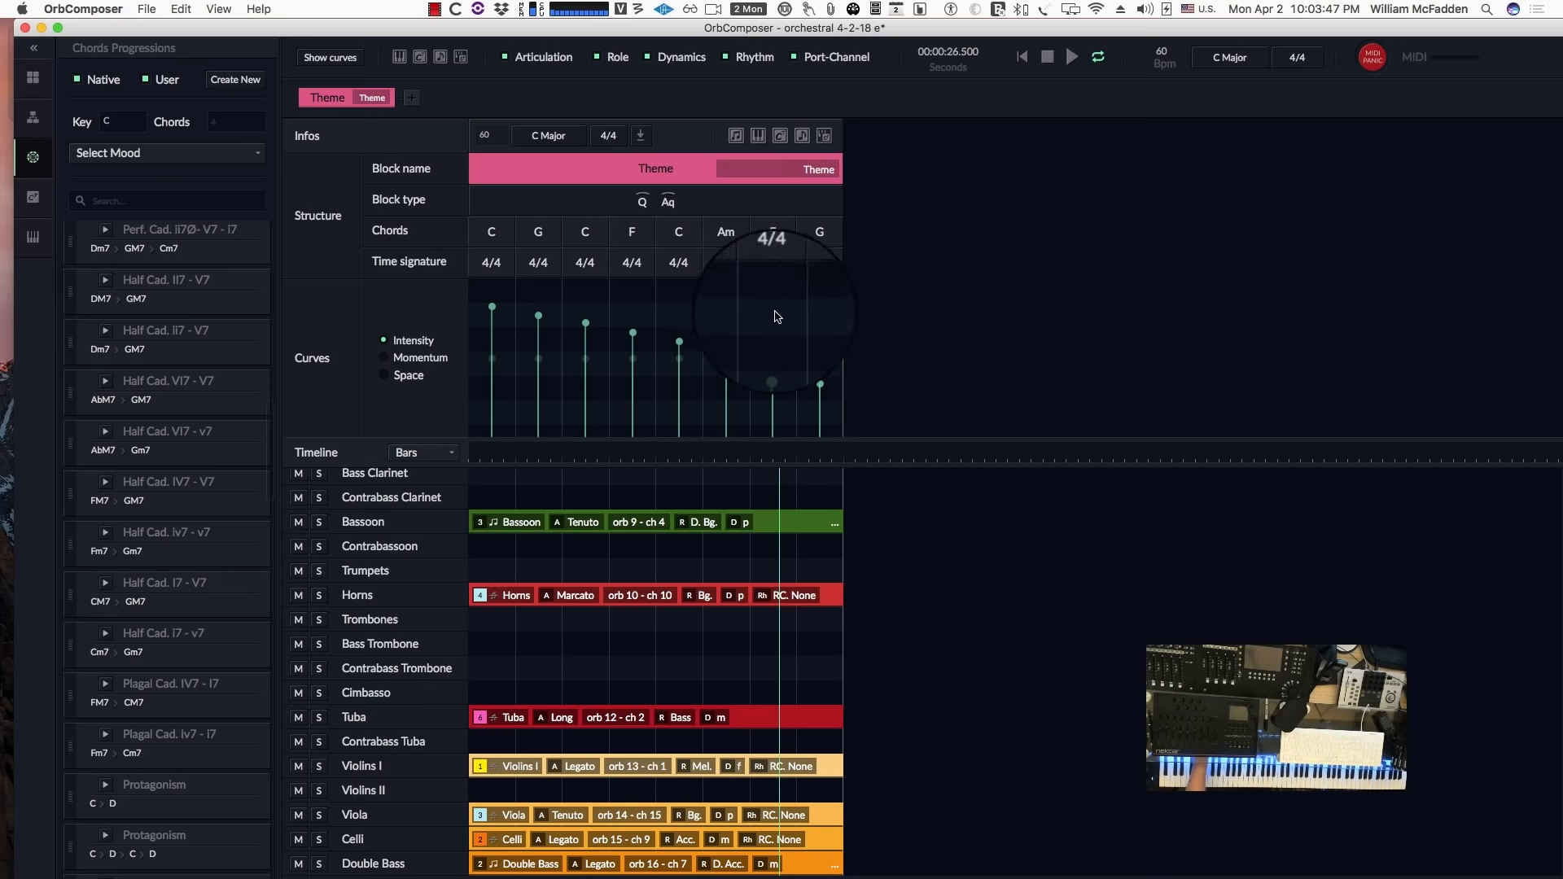
Generate the Theme block's chords and instrument parts anew with the edited intensity curve, review the tracks and audition the result.
left_click(827, 140)
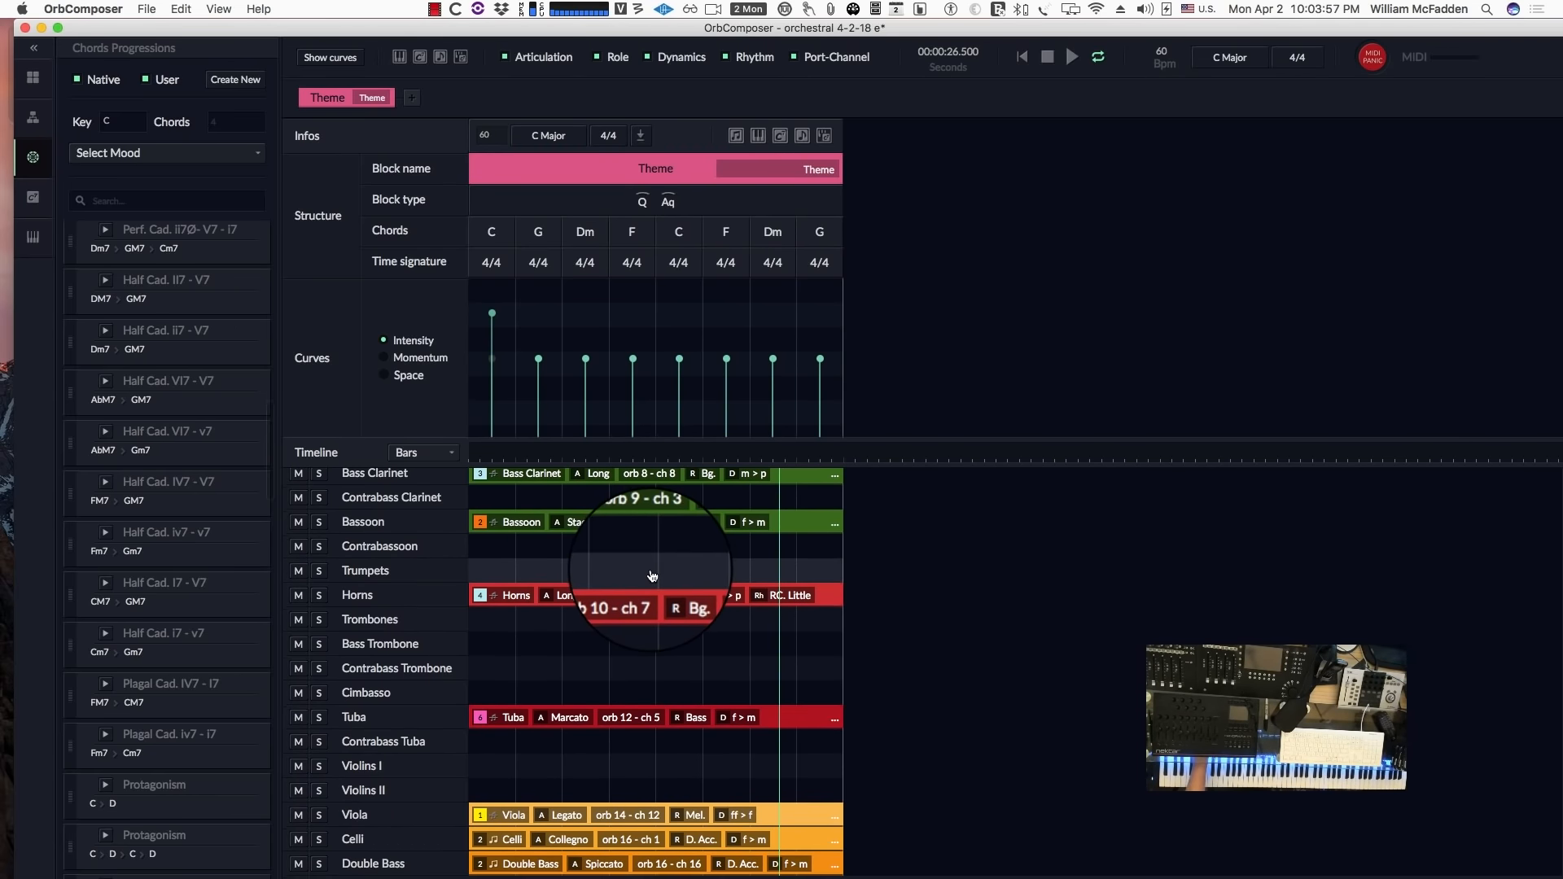
scroll(651, 571, "up", 2)
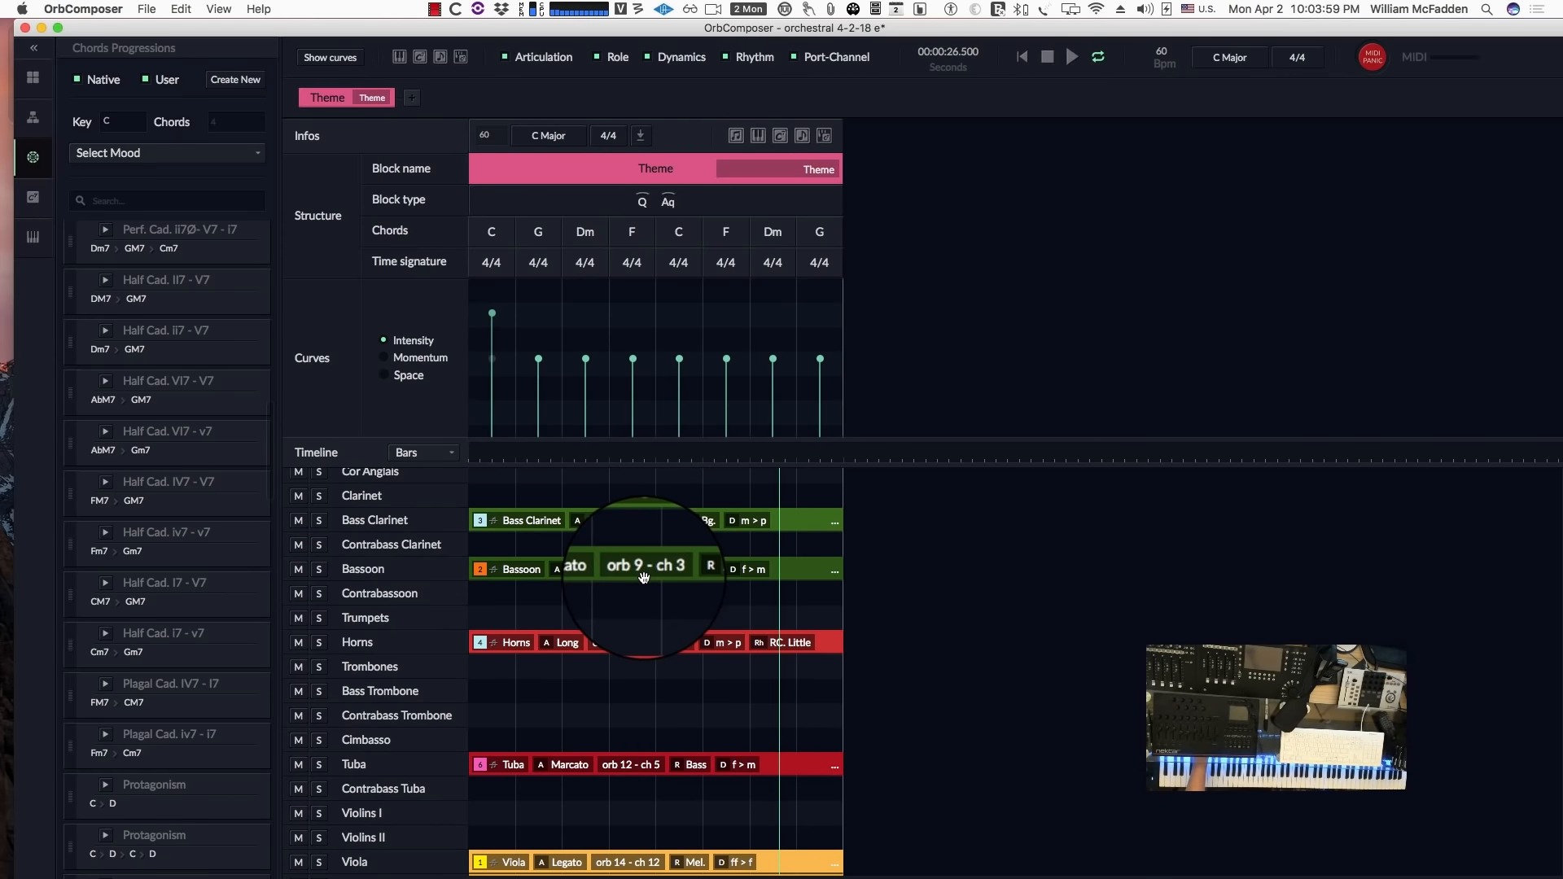
scroll(635, 586, "down", 2)
scroll(626, 596, "down", 2)
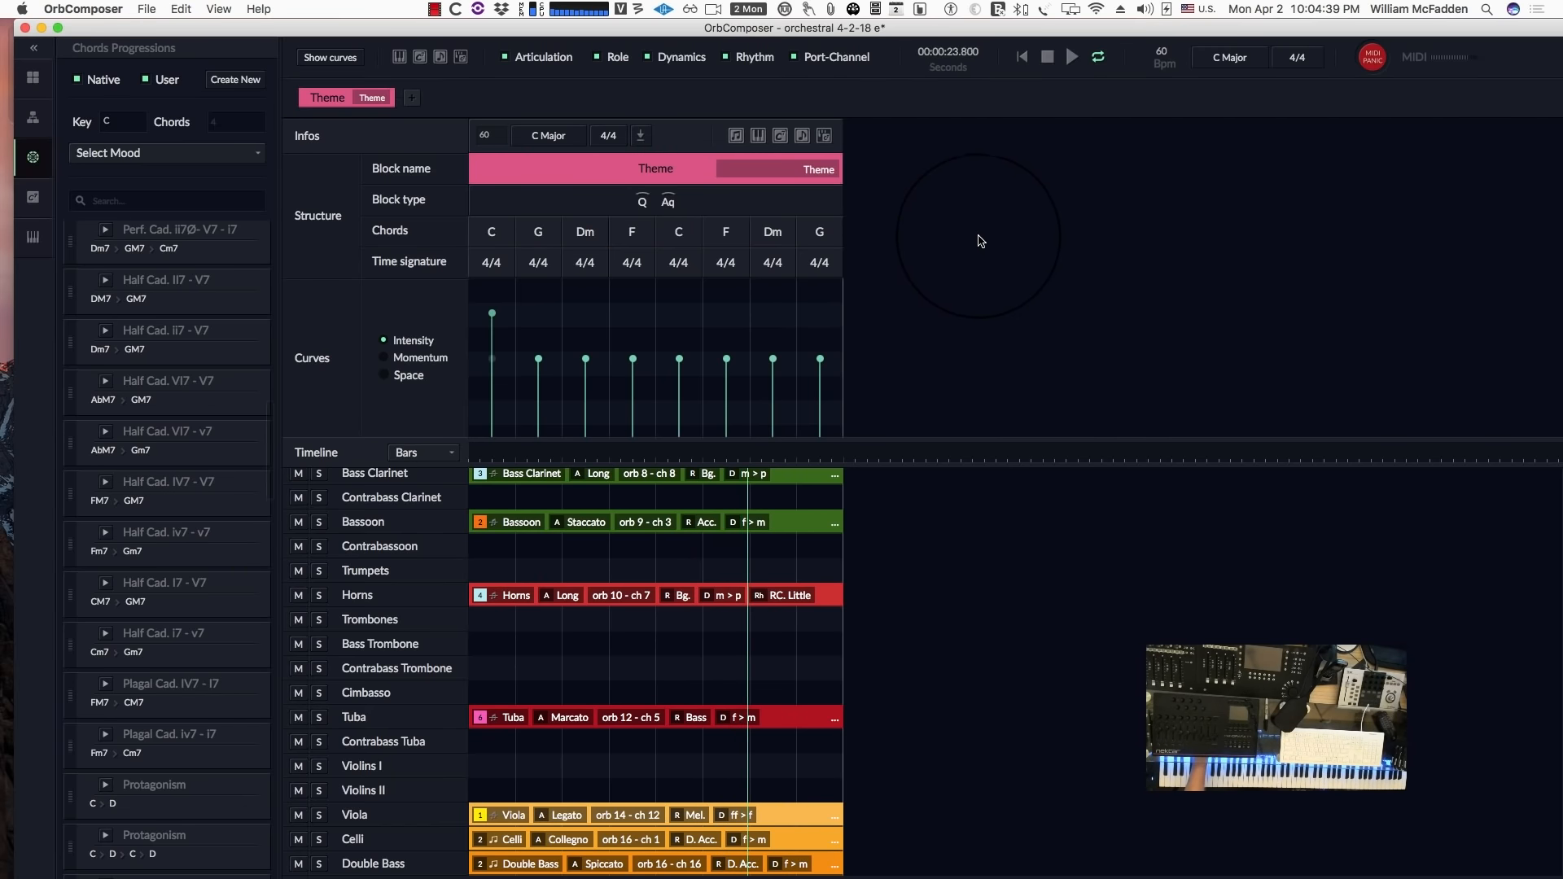
left_click(1048, 57)
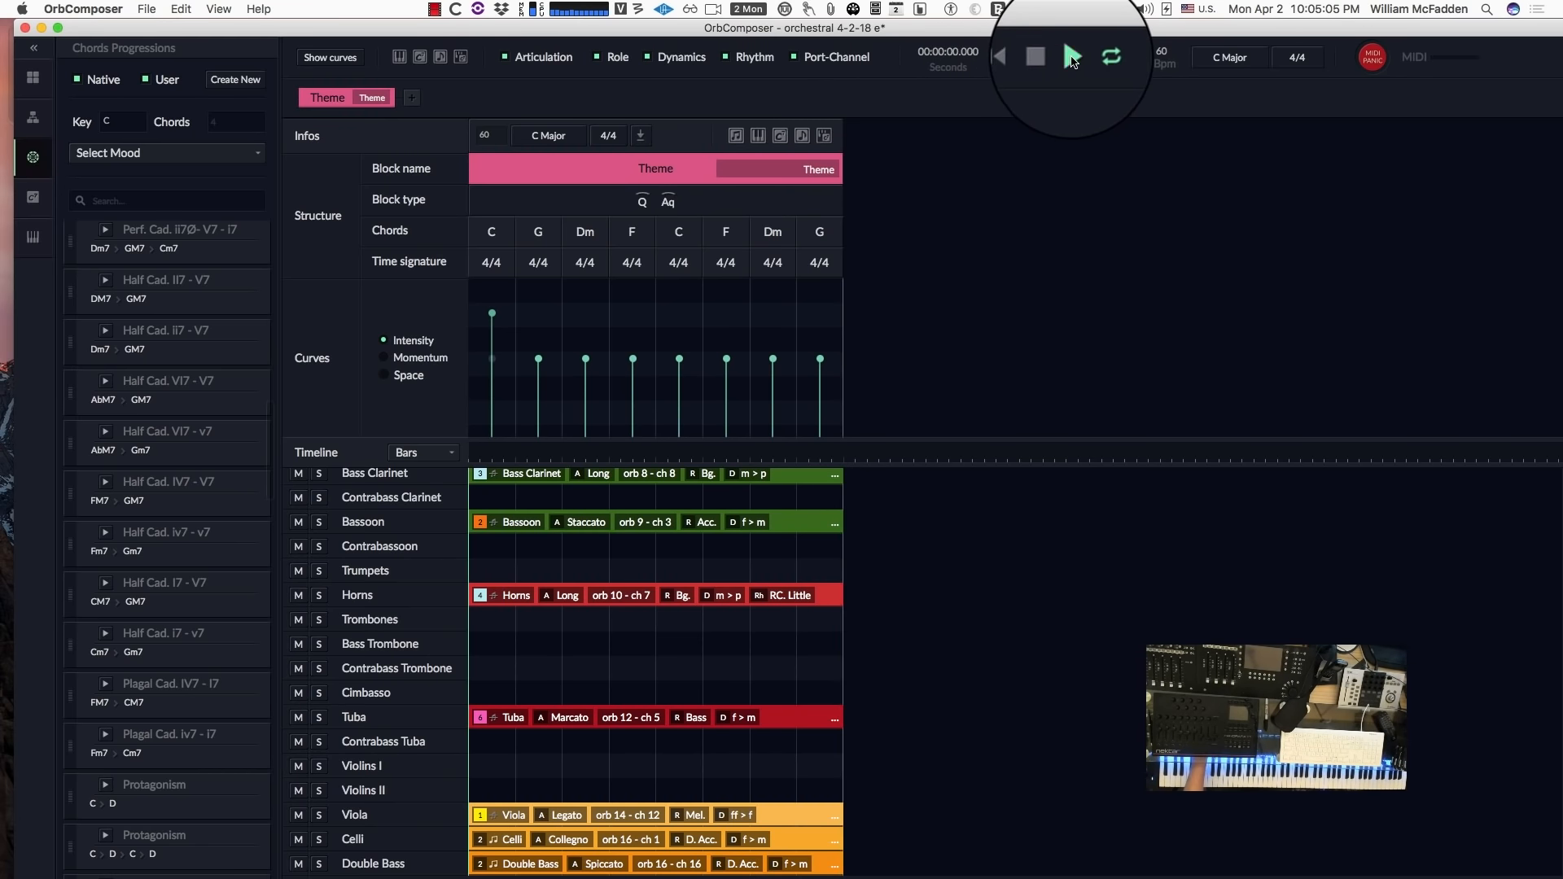
left_click(1047, 57)
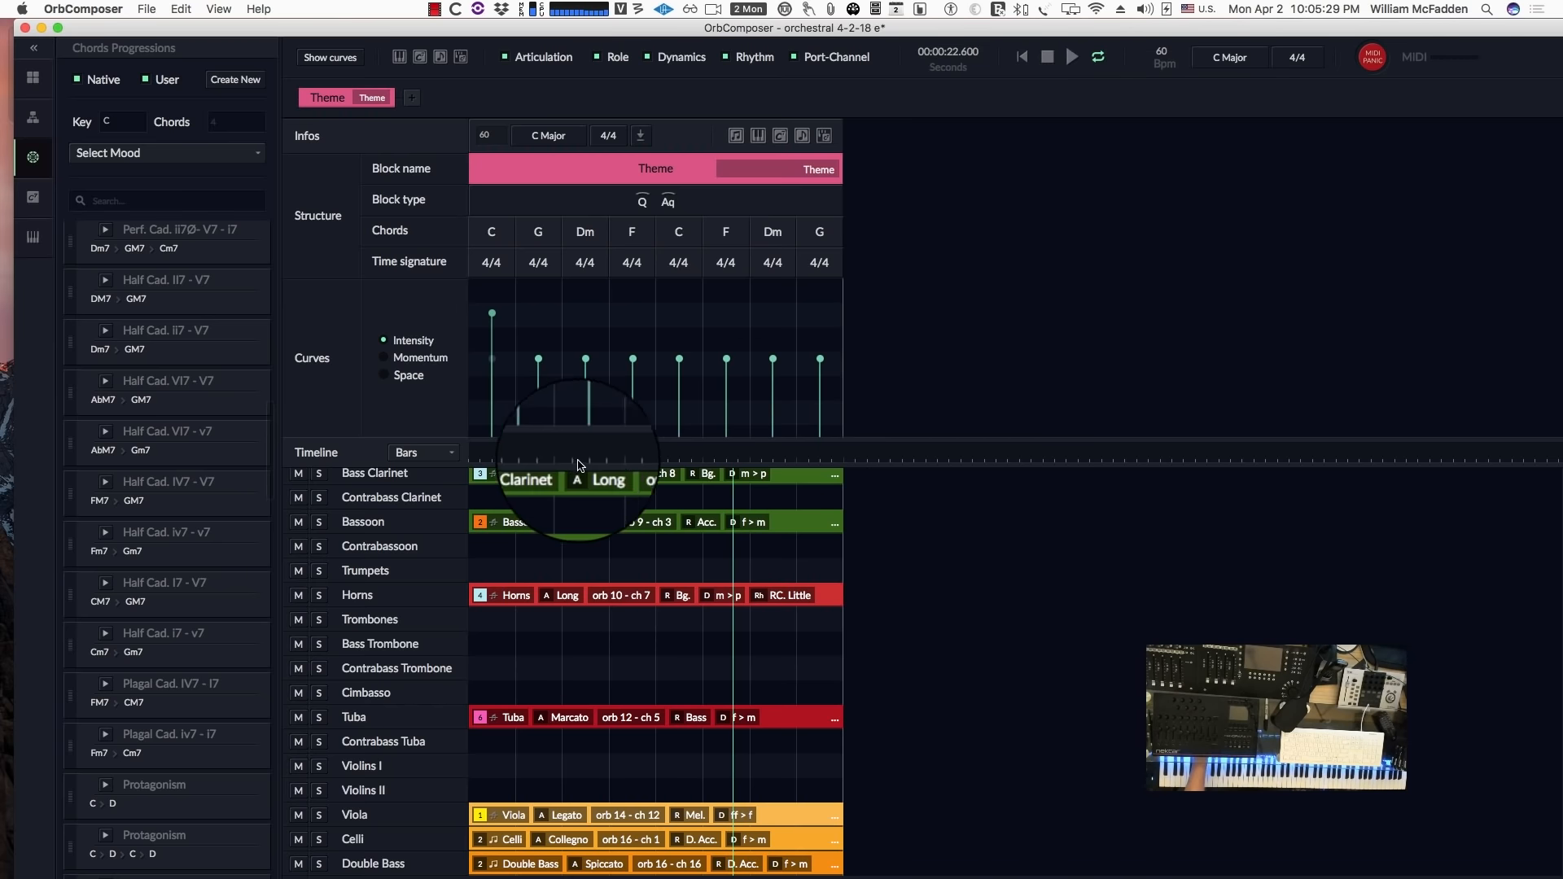
Set the Viola clip's rhythm momentum to High and complexity to Very High, and audition the Theme block.
scroll(655, 547, "up", 1)
scroll(651, 554, "up", 5)
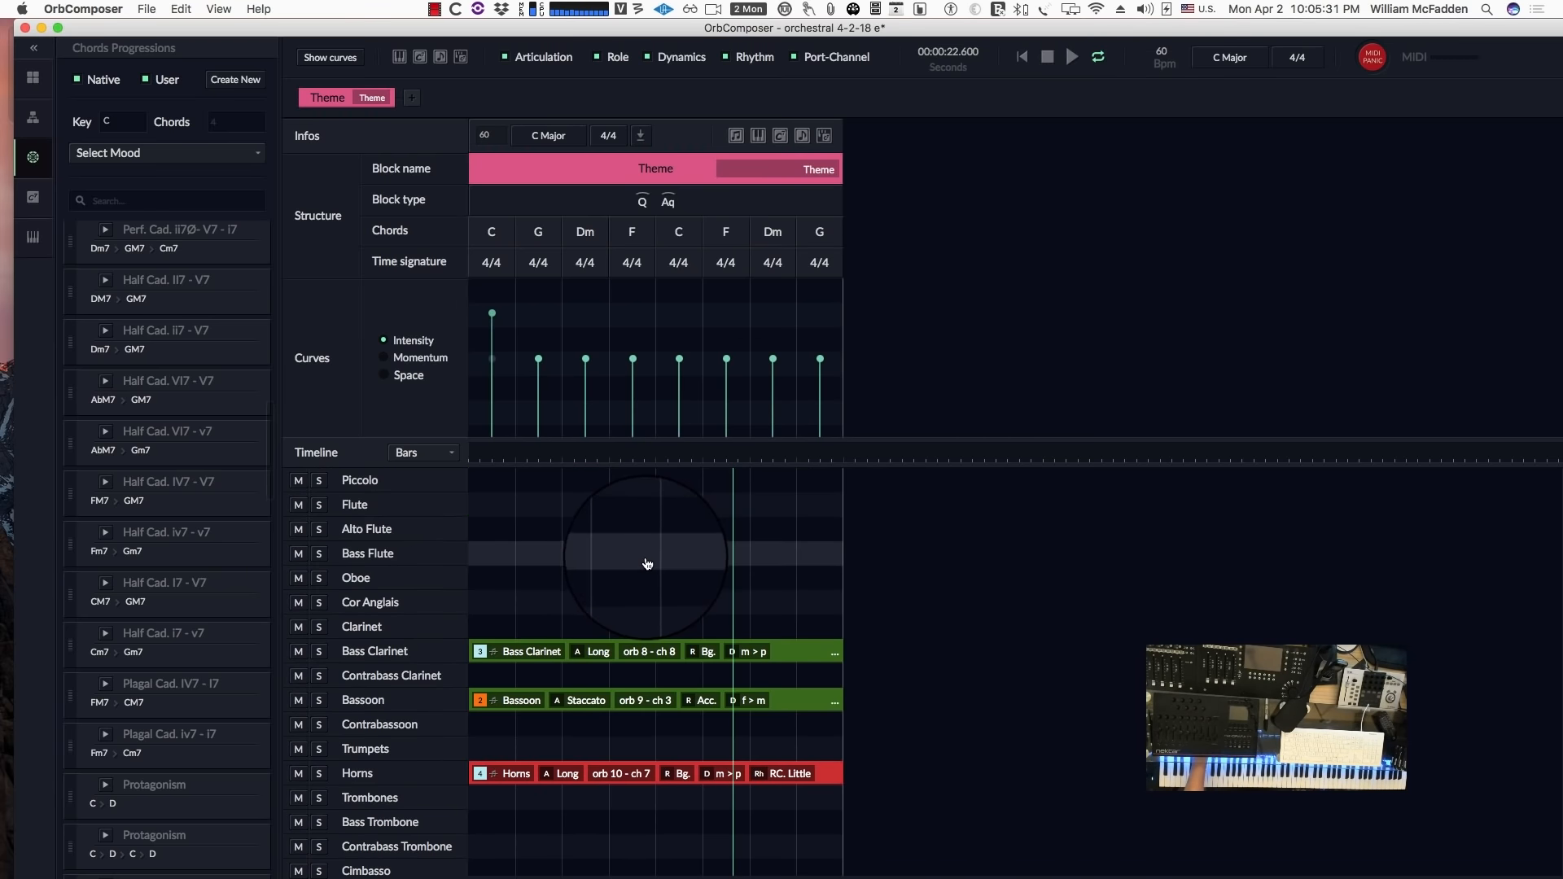
scroll(647, 563, "down", 5)
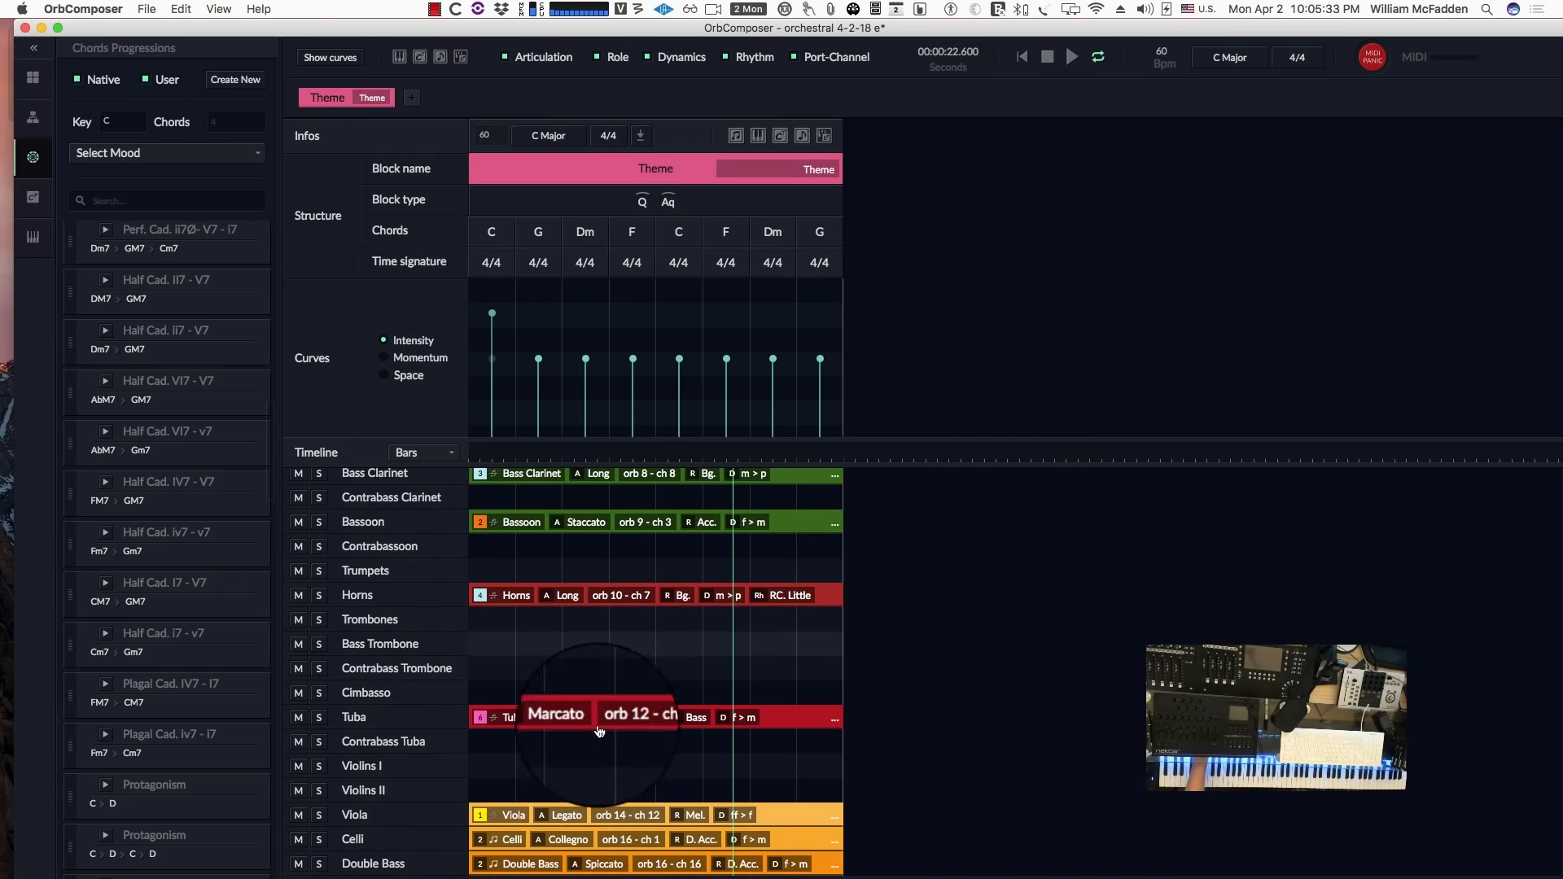
left_click(694, 824)
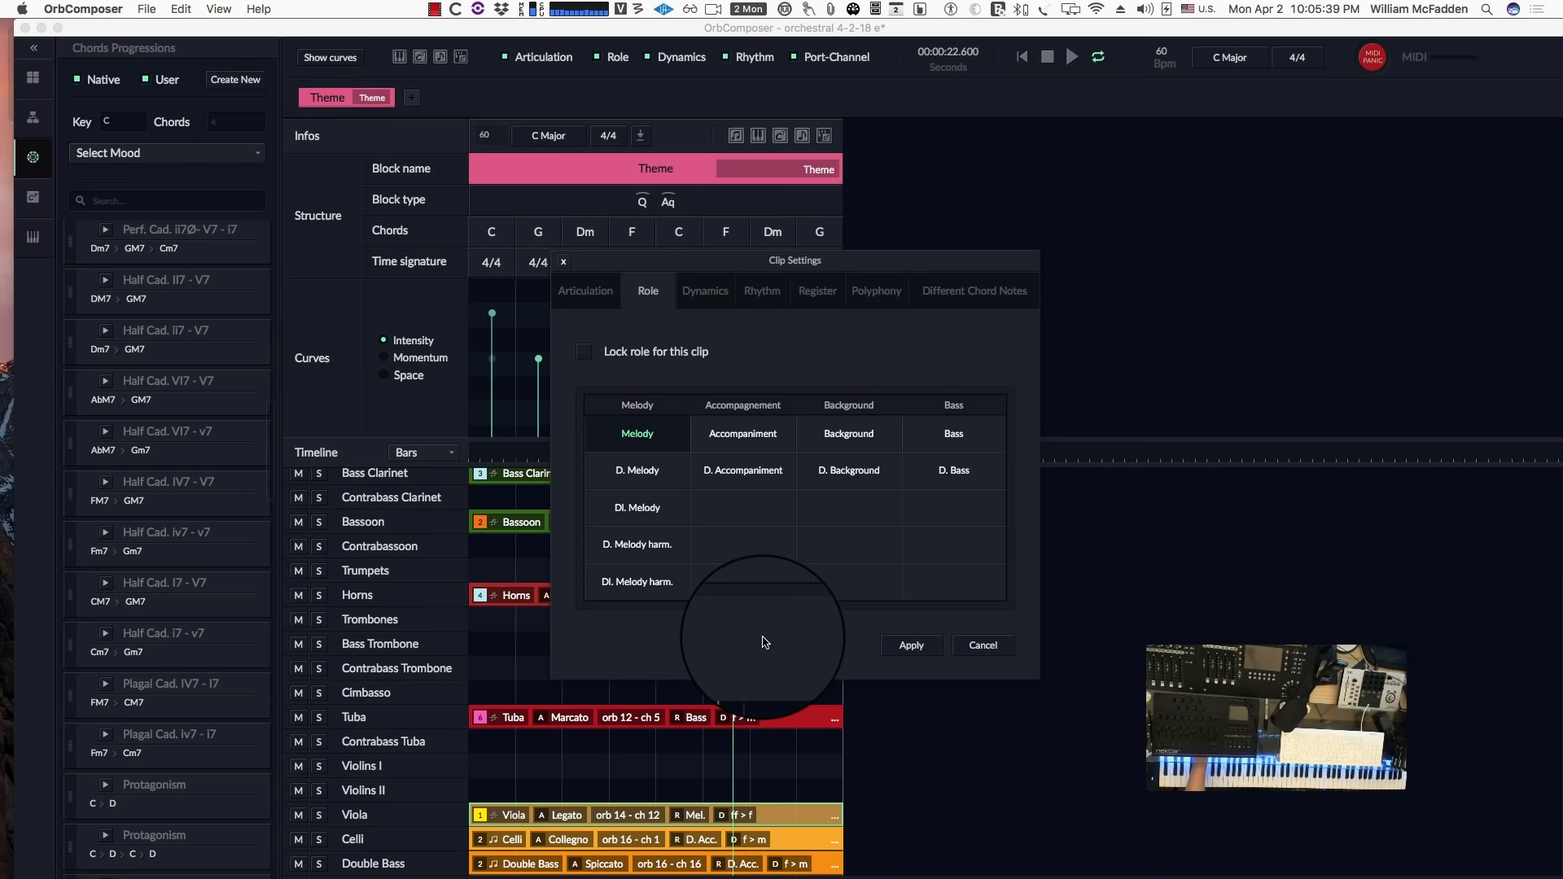
left_click(690, 299)
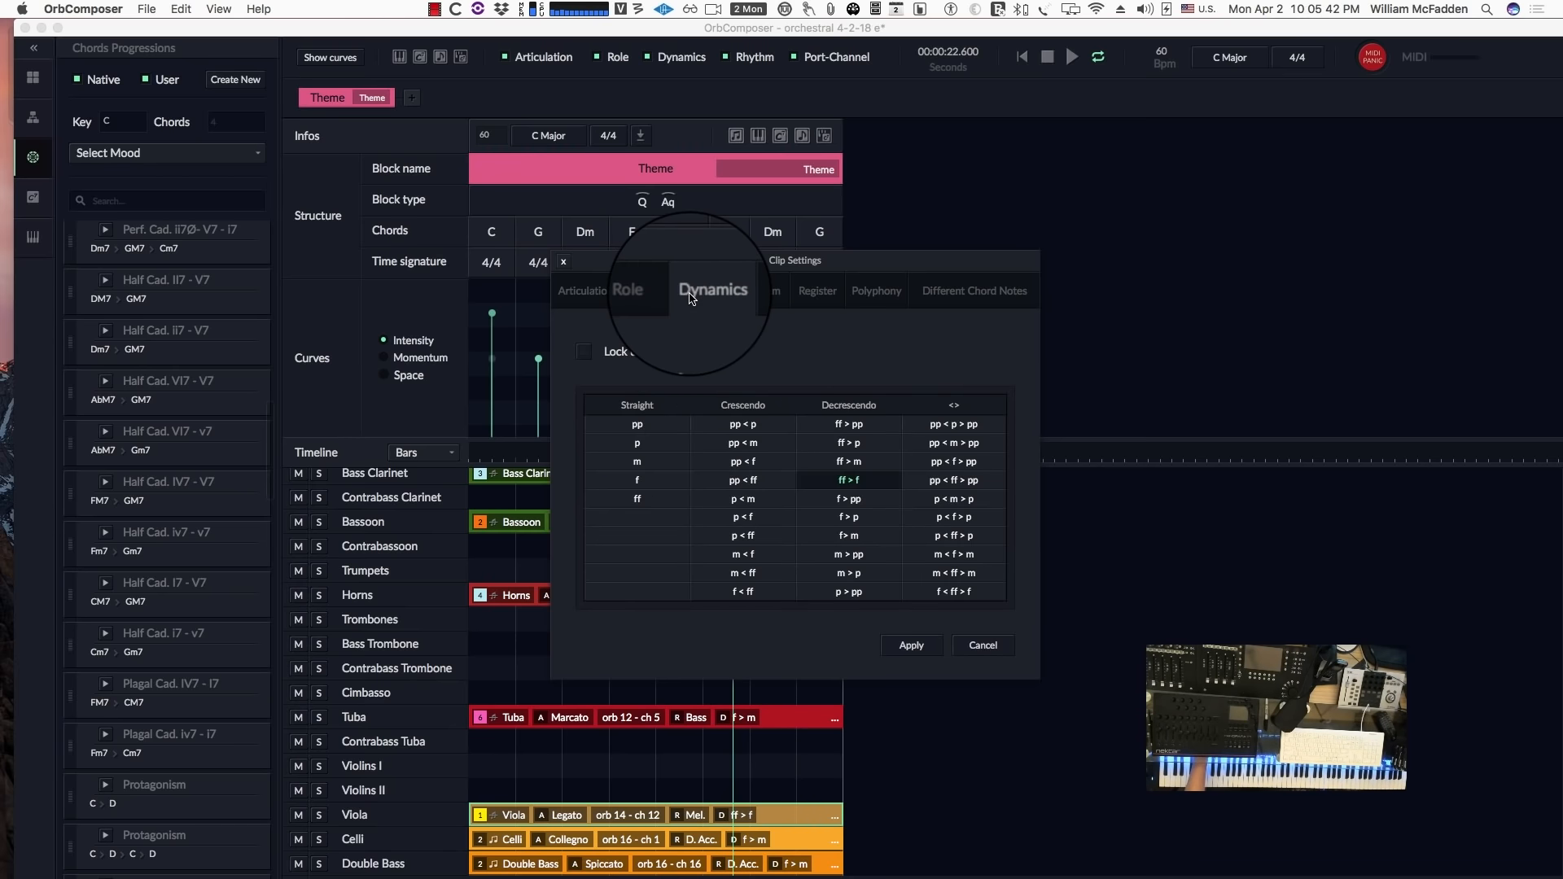
left_click(764, 297)
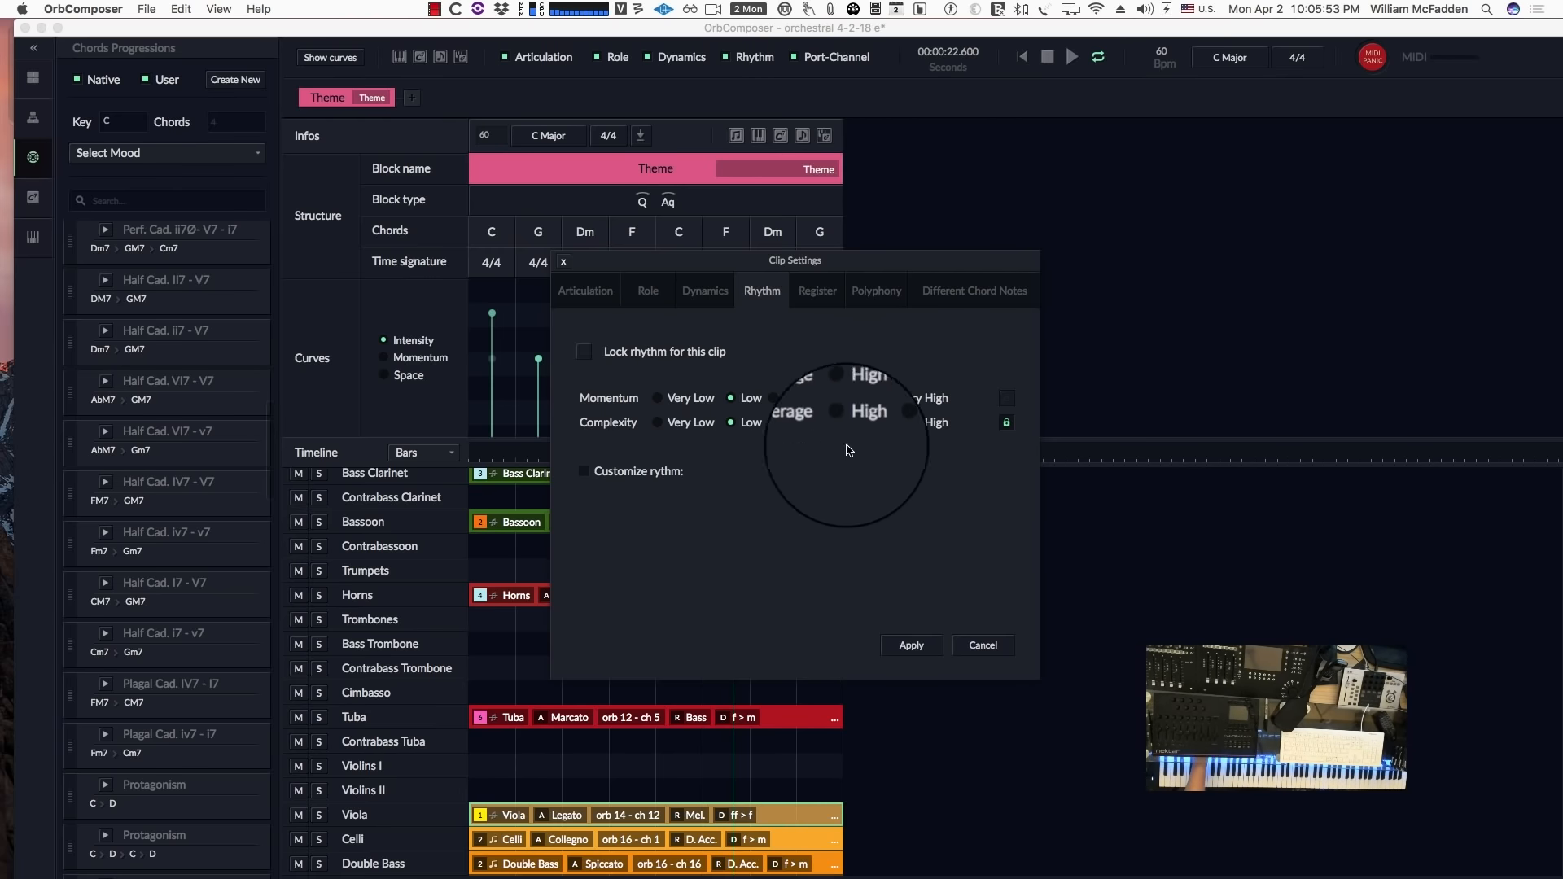
left_click(838, 398)
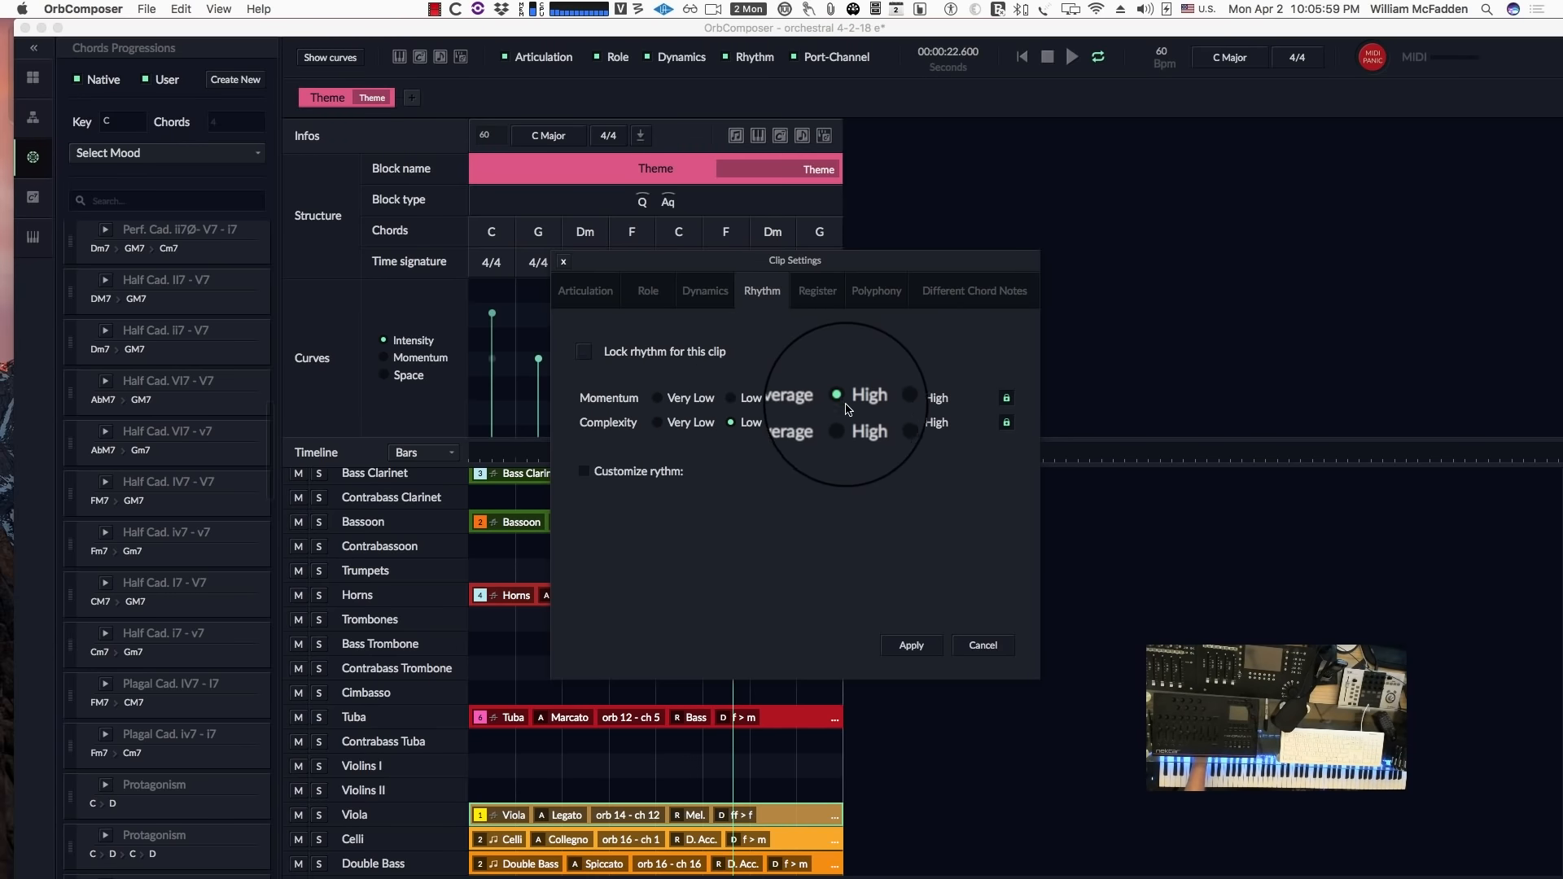
left_click(890, 423)
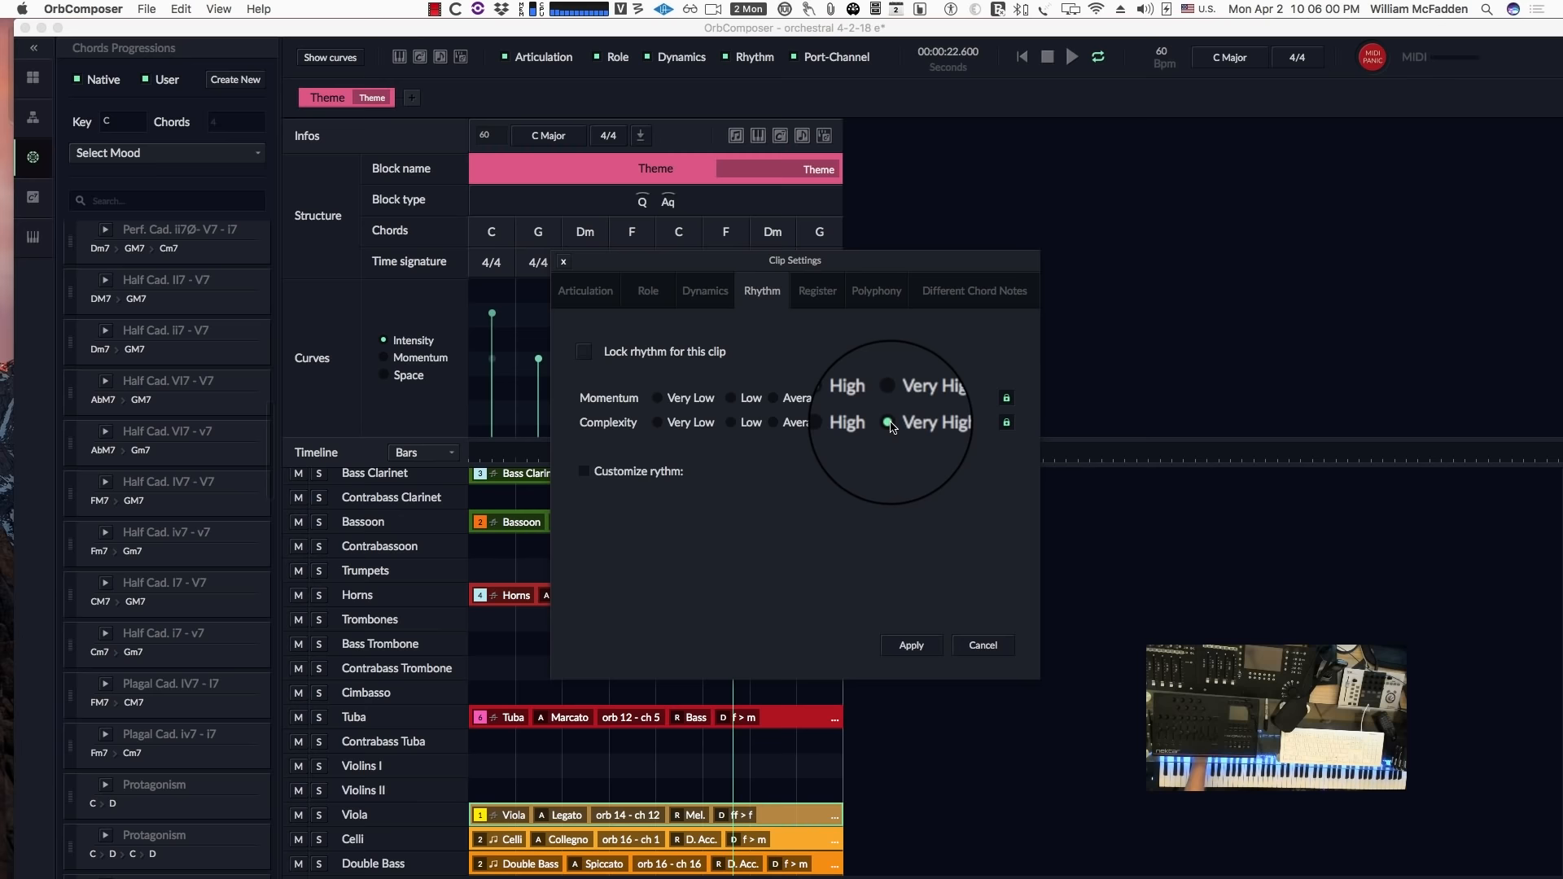
left_click(911, 645)
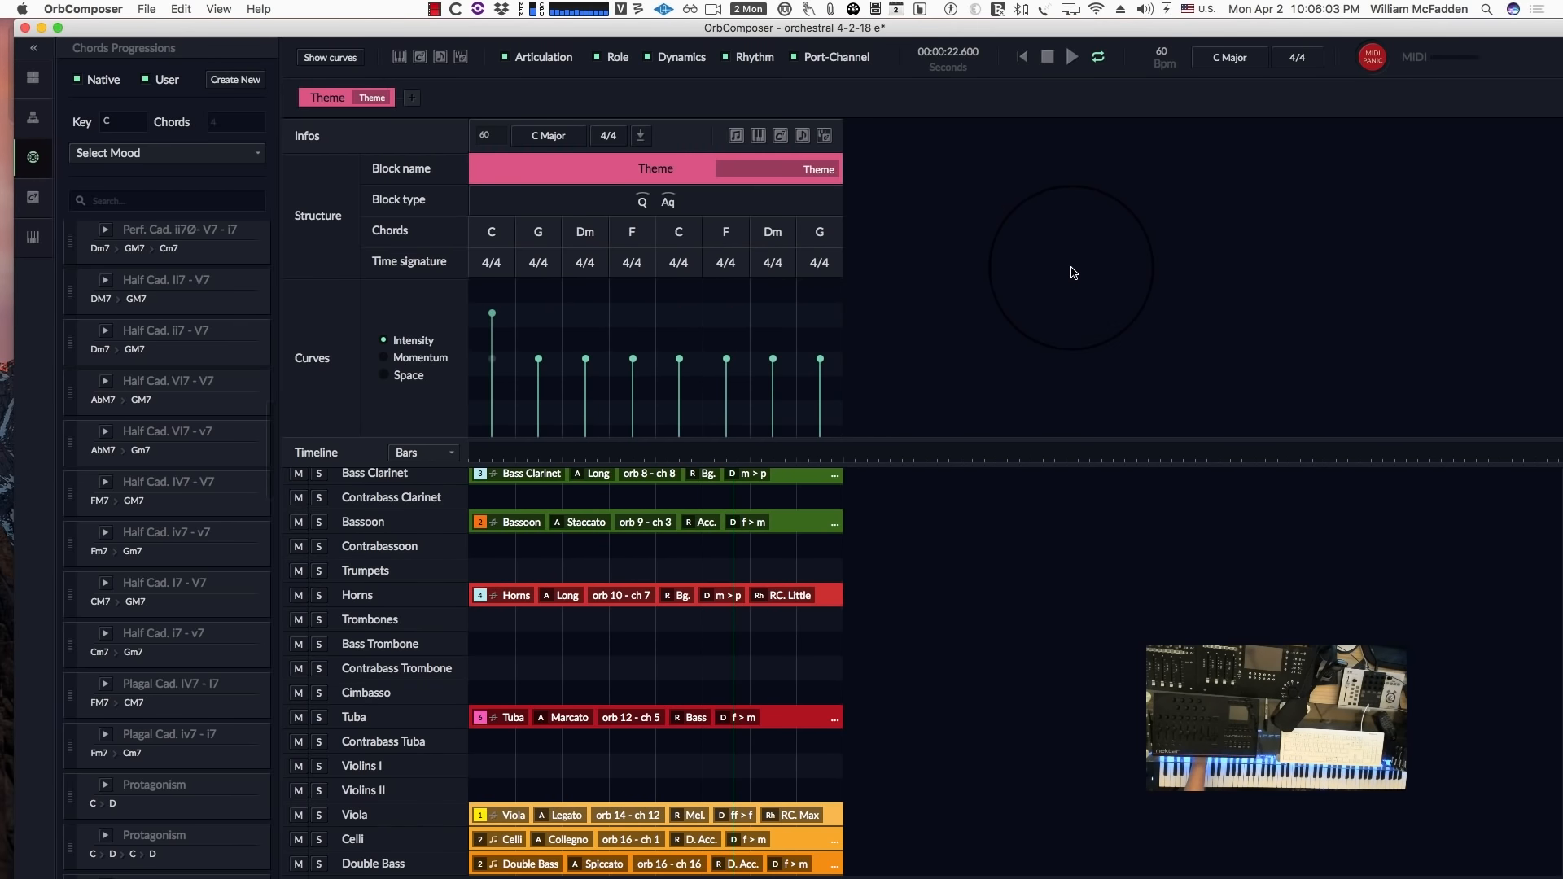
left_click(1047, 57)
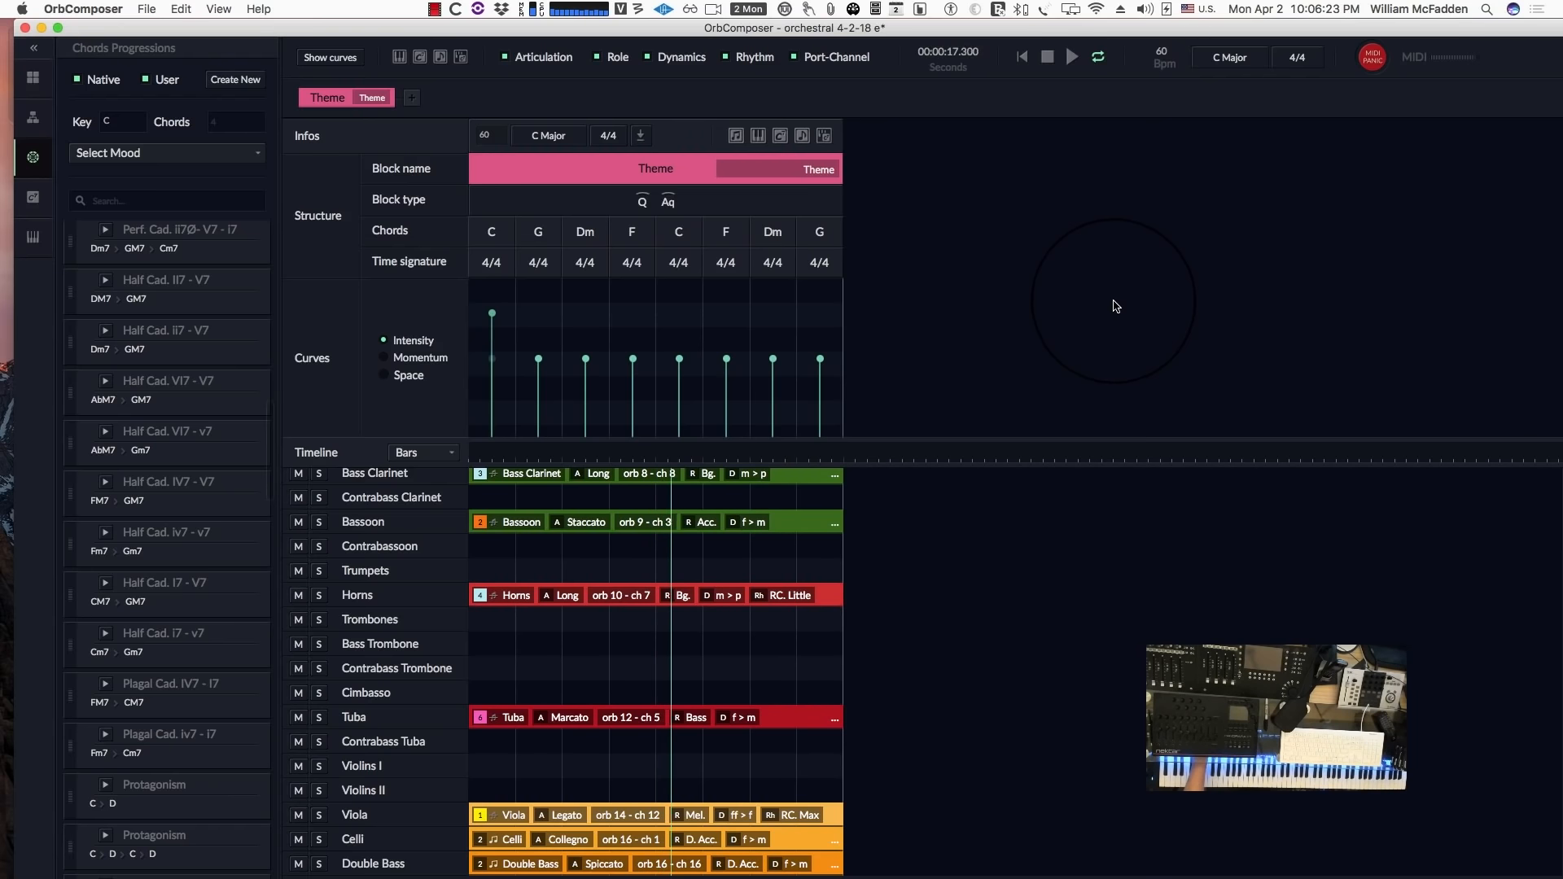
left_click(1048, 57)
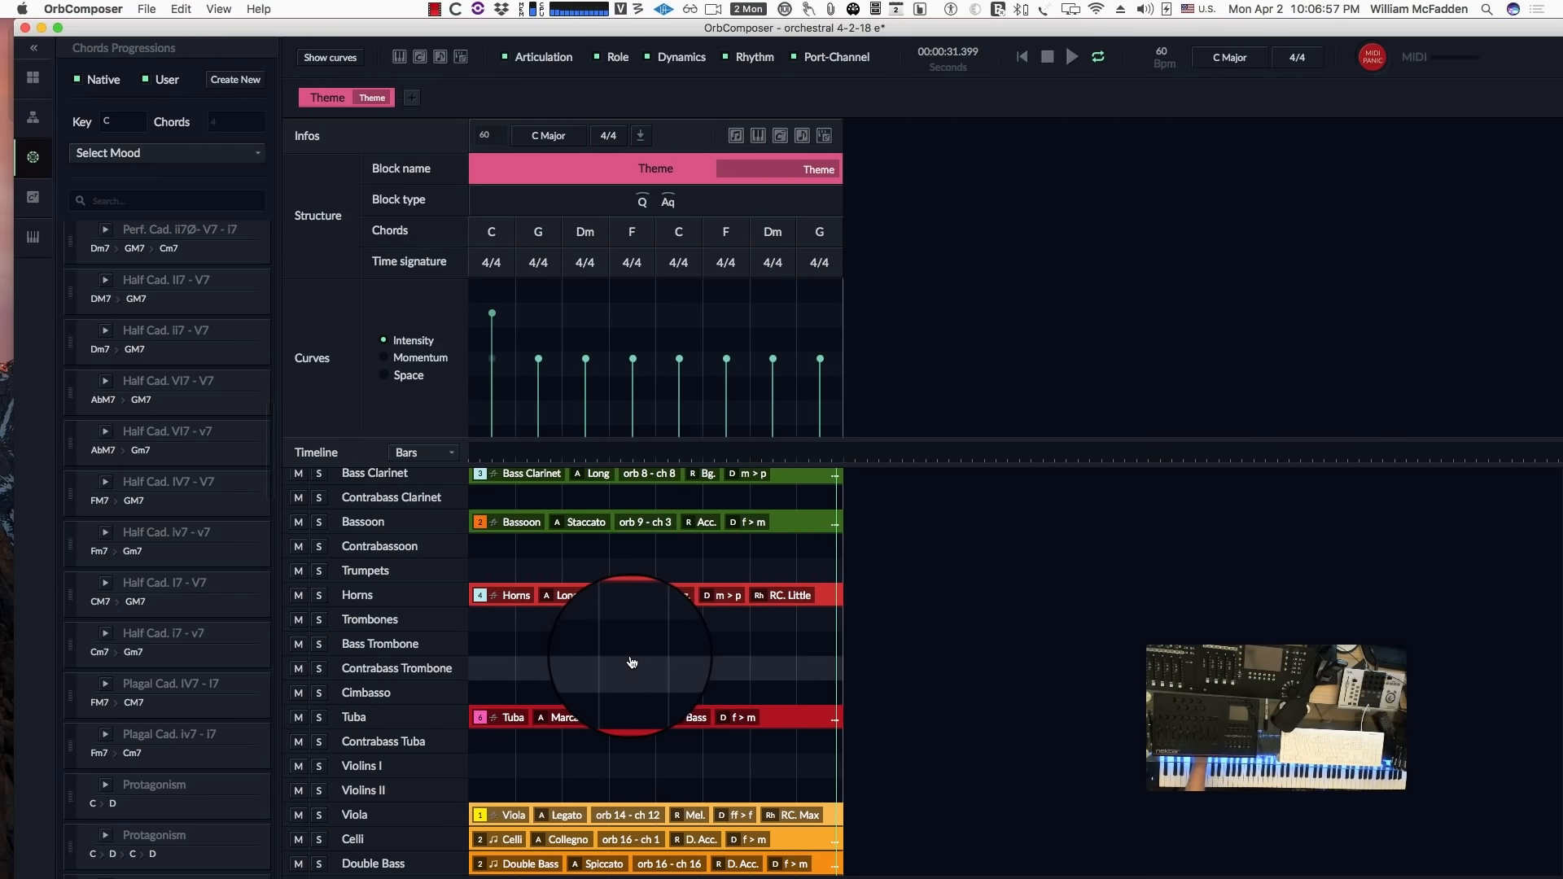
Generate new instrument parts for the Theme block, review the tracks and audition the arrangement from the start.
left_click(757, 136)
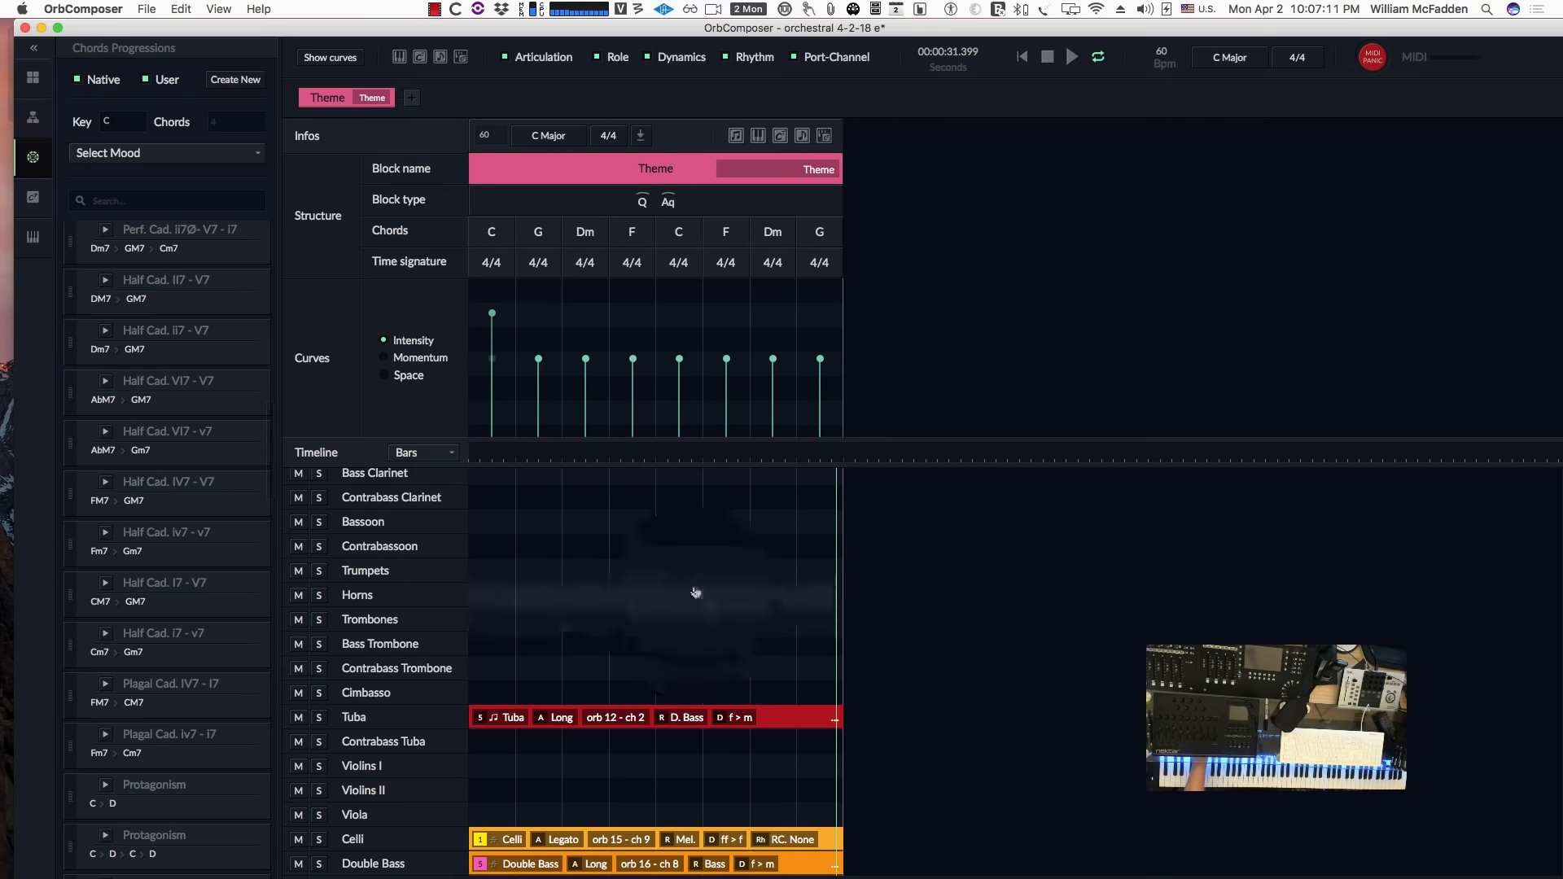
scroll(700, 598, "up", 5)
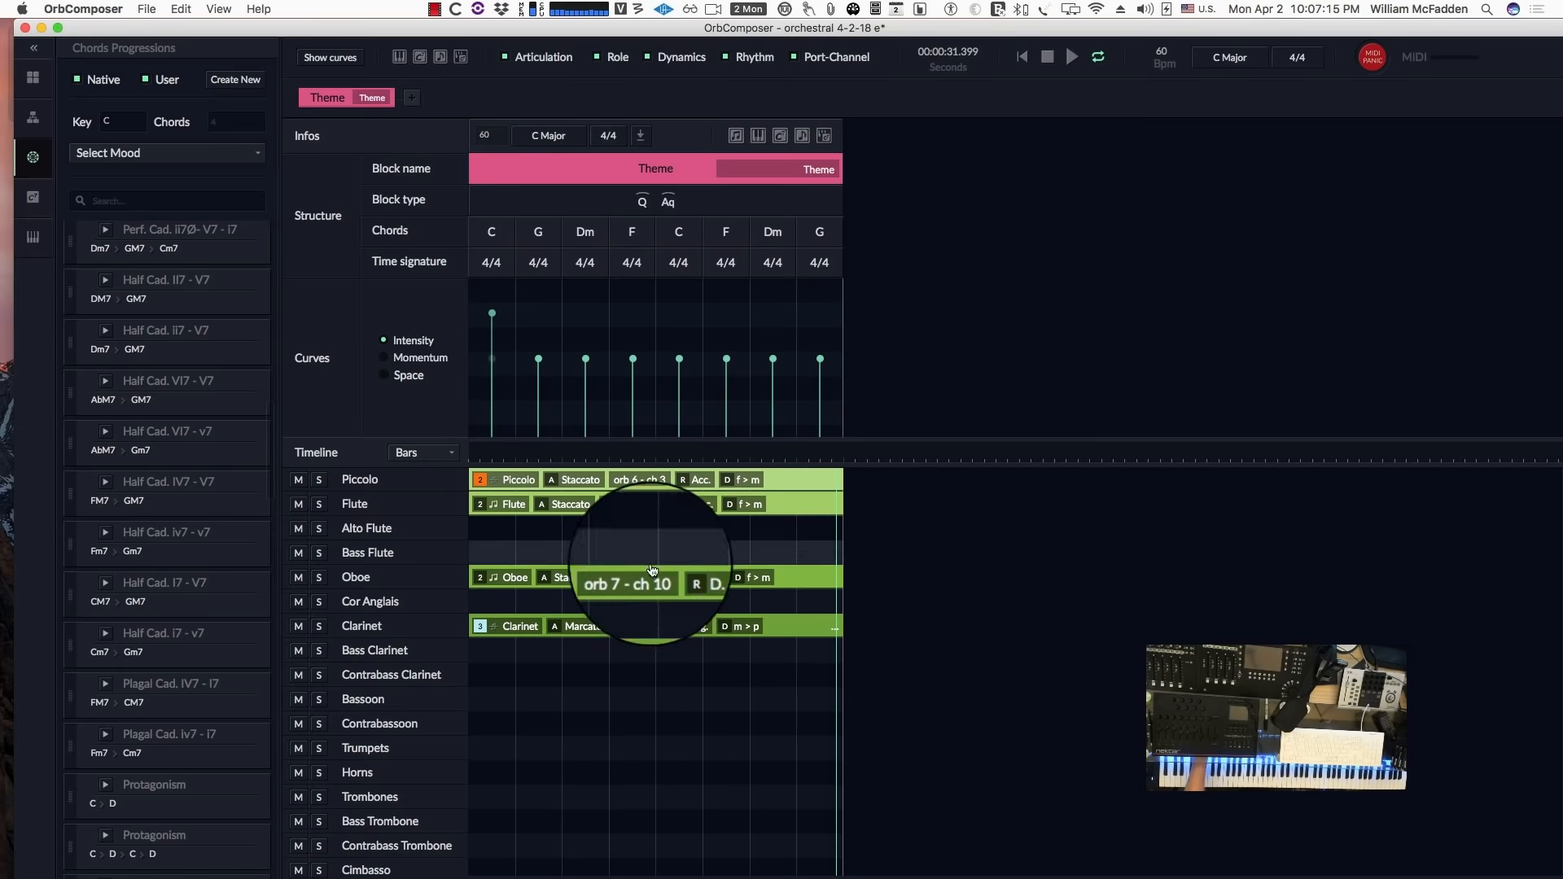
scroll(666, 698, "down", 3)
scroll(666, 696, "down", 4)
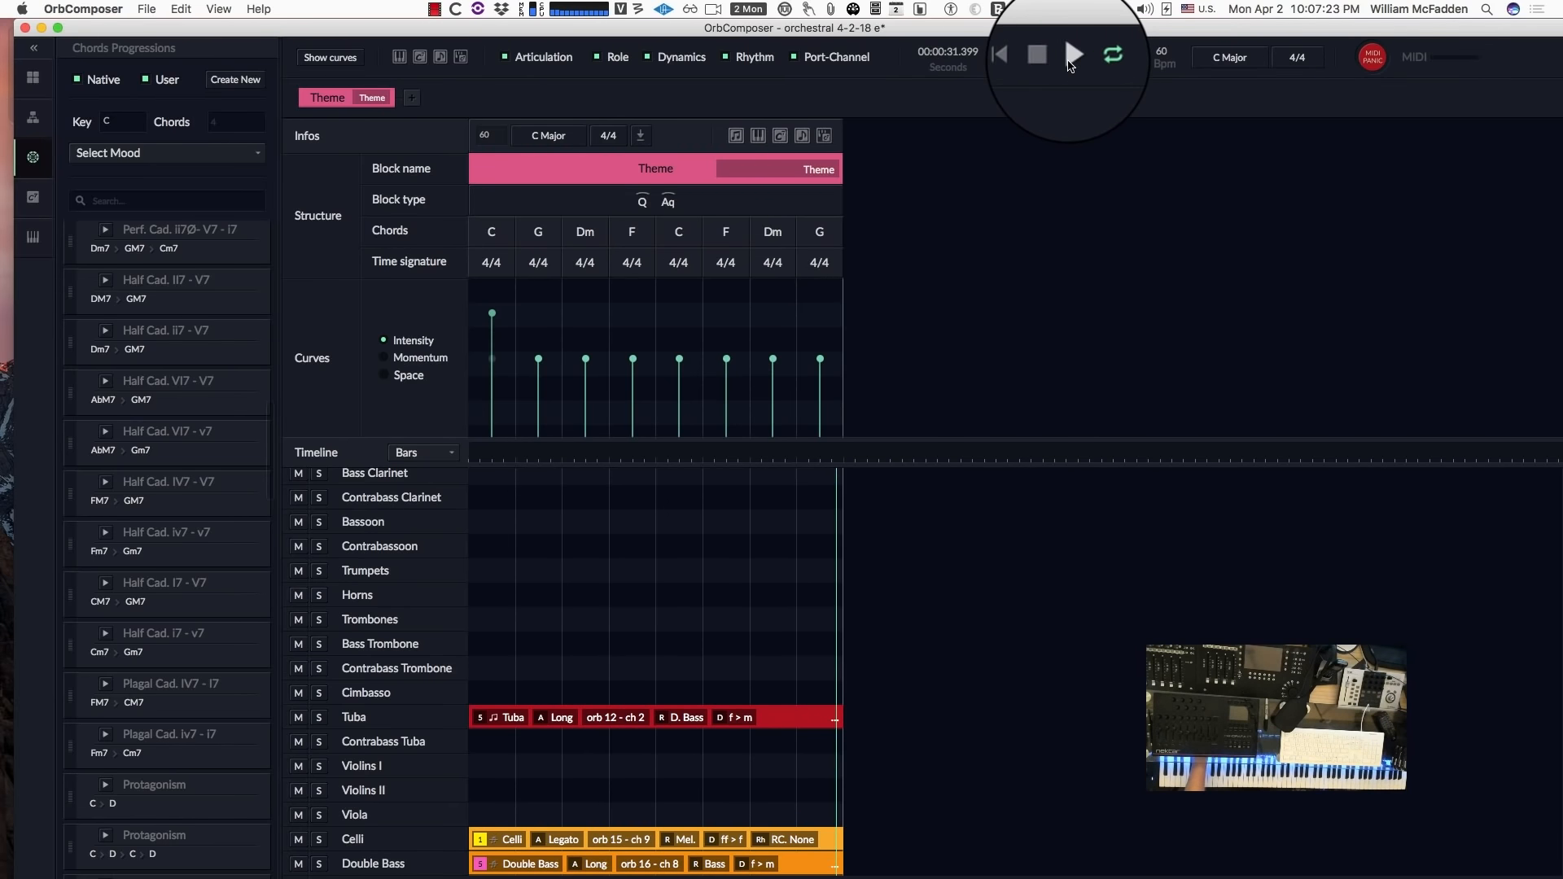
left_click(1022, 58)
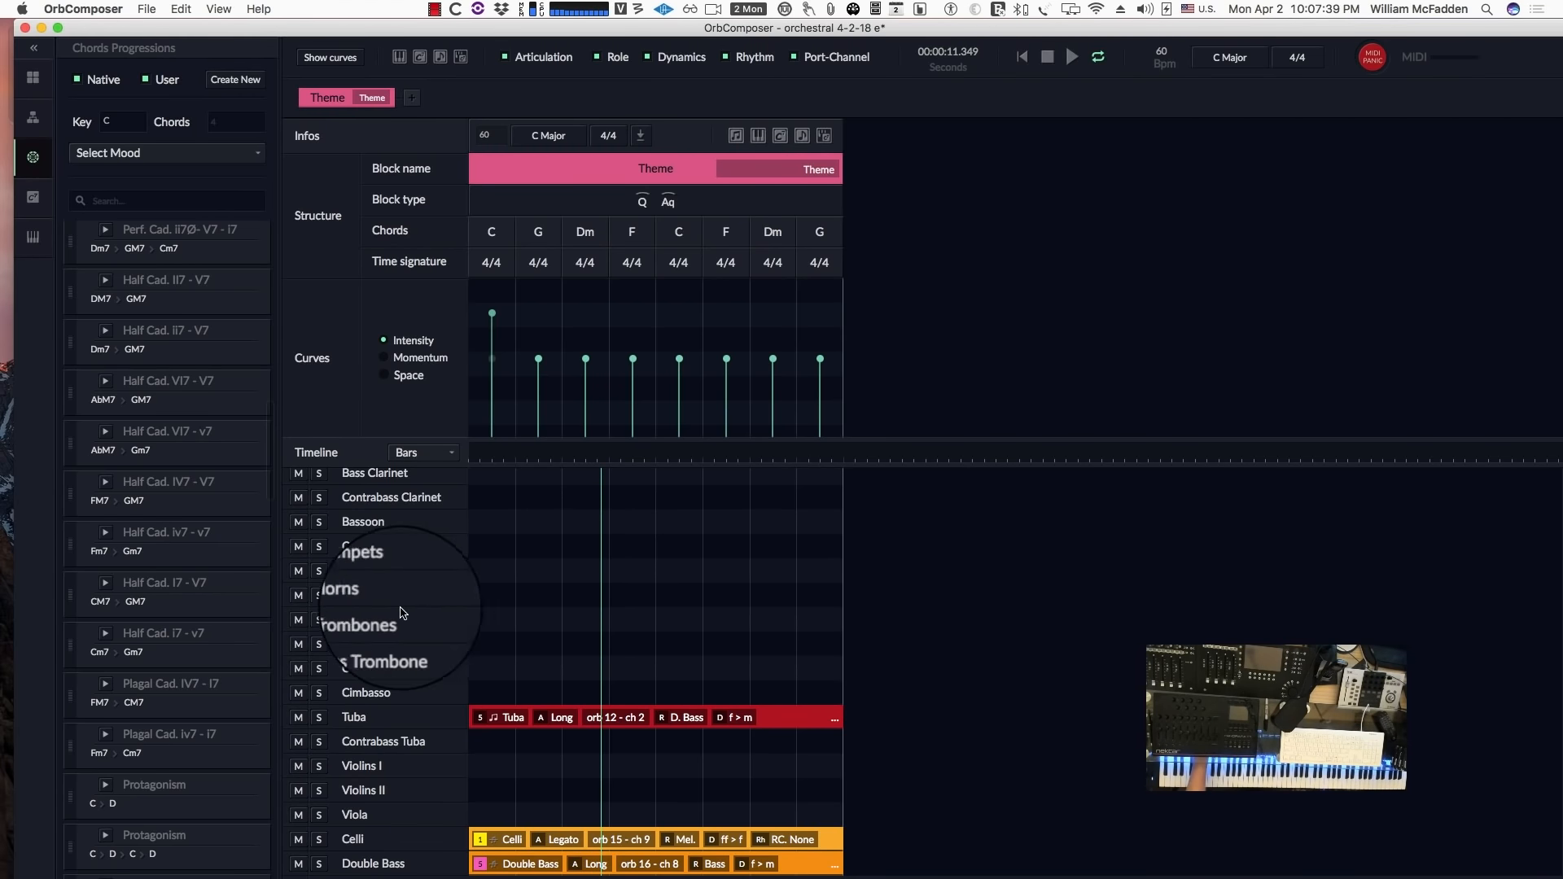
Add a Horns clip to the Theme block and audition it during playback, briefly soloing the Horns track.
left_click(517, 602)
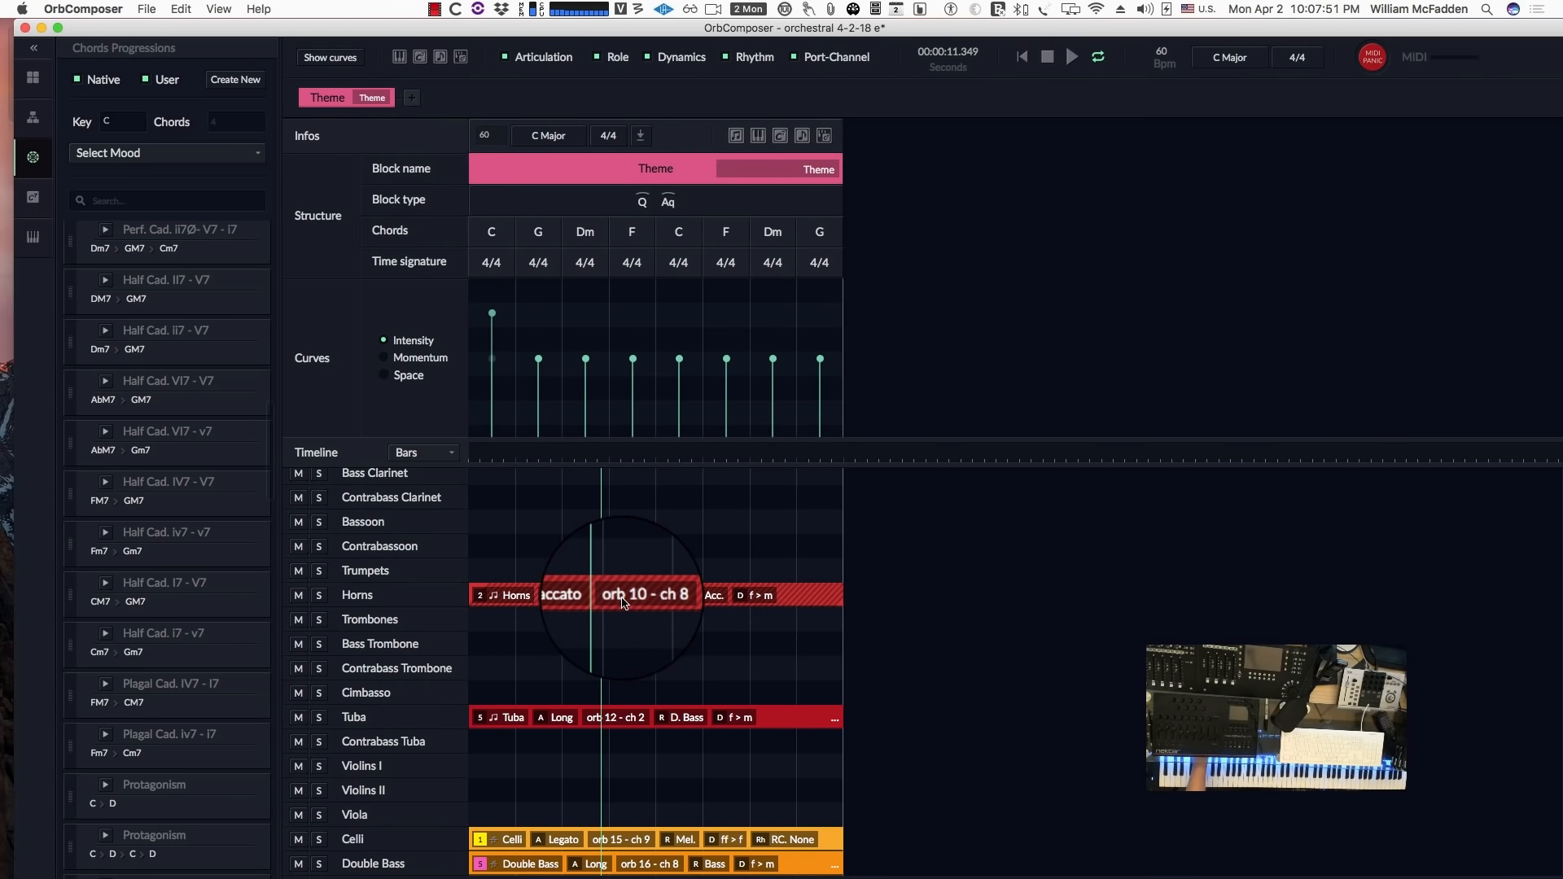
left_click(1047, 56)
left_click(1072, 57)
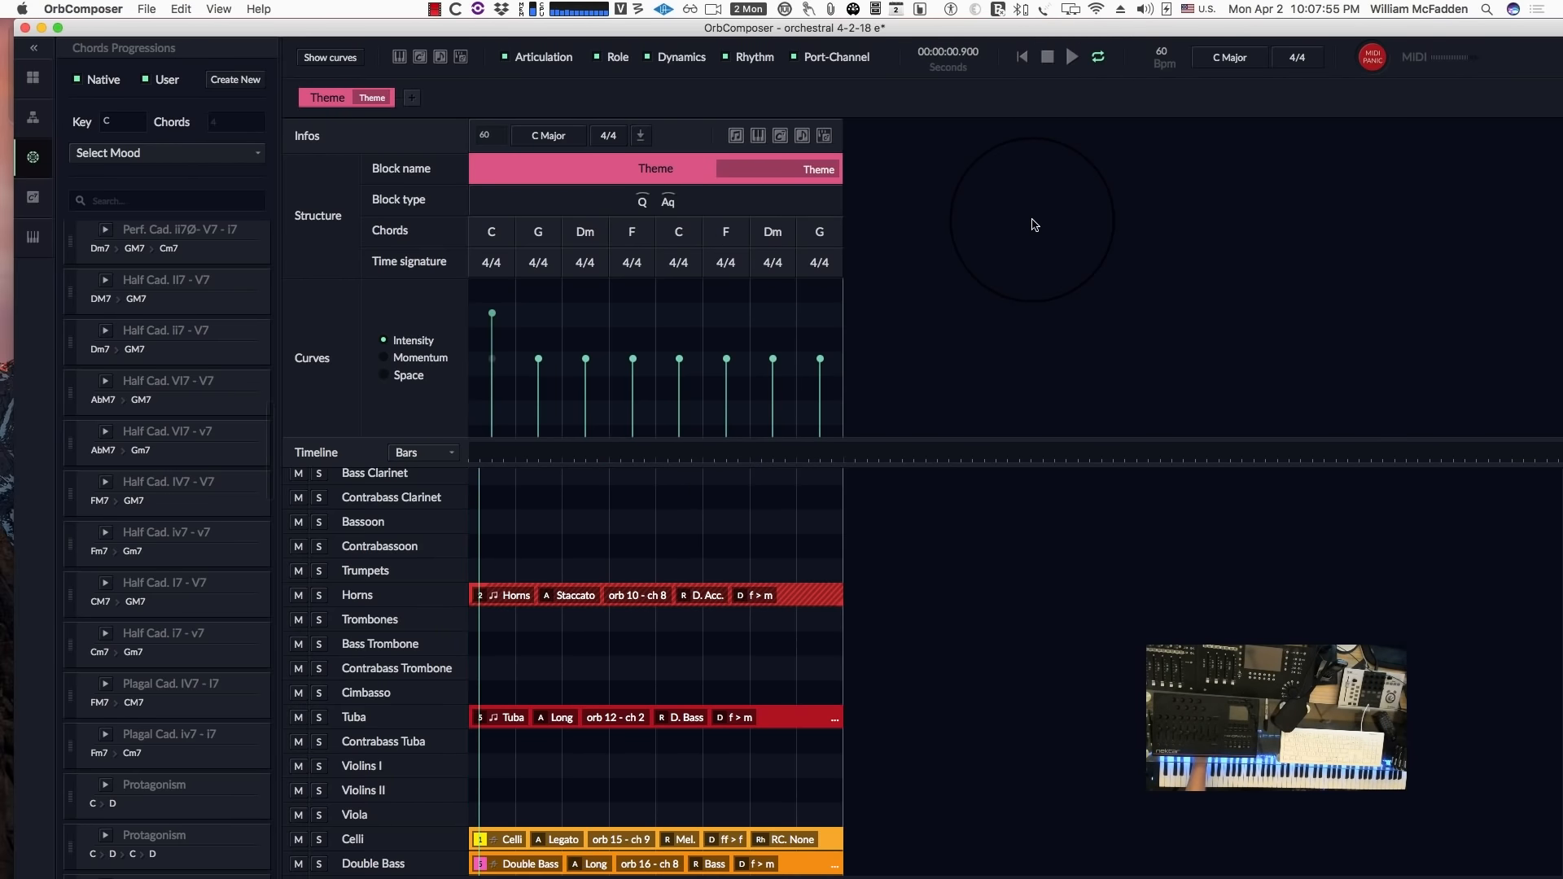
left_click(318, 596)
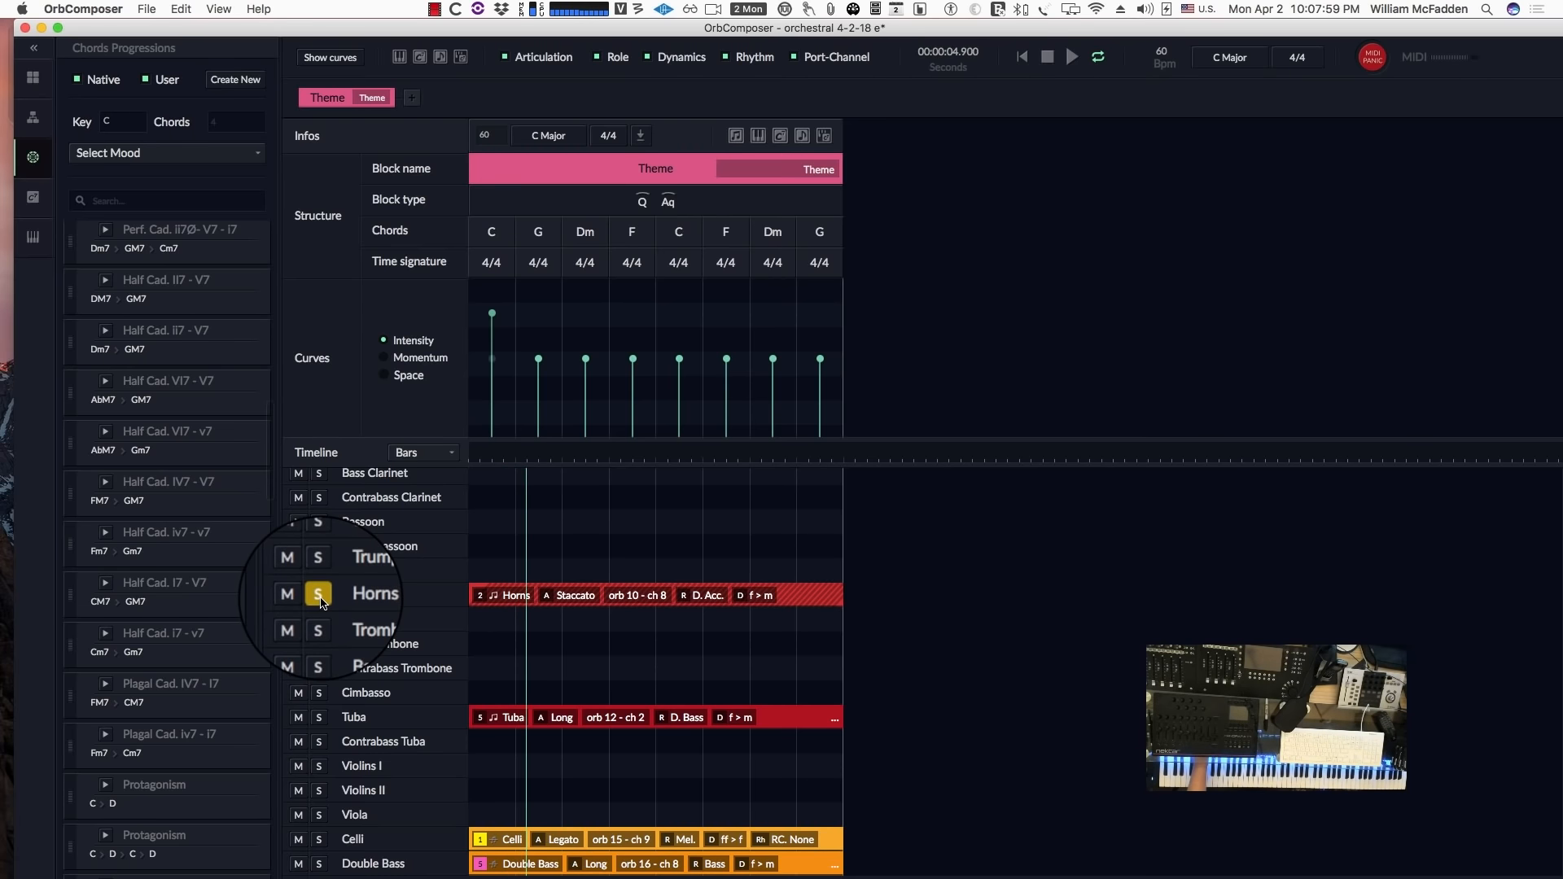
left_click(320, 600)
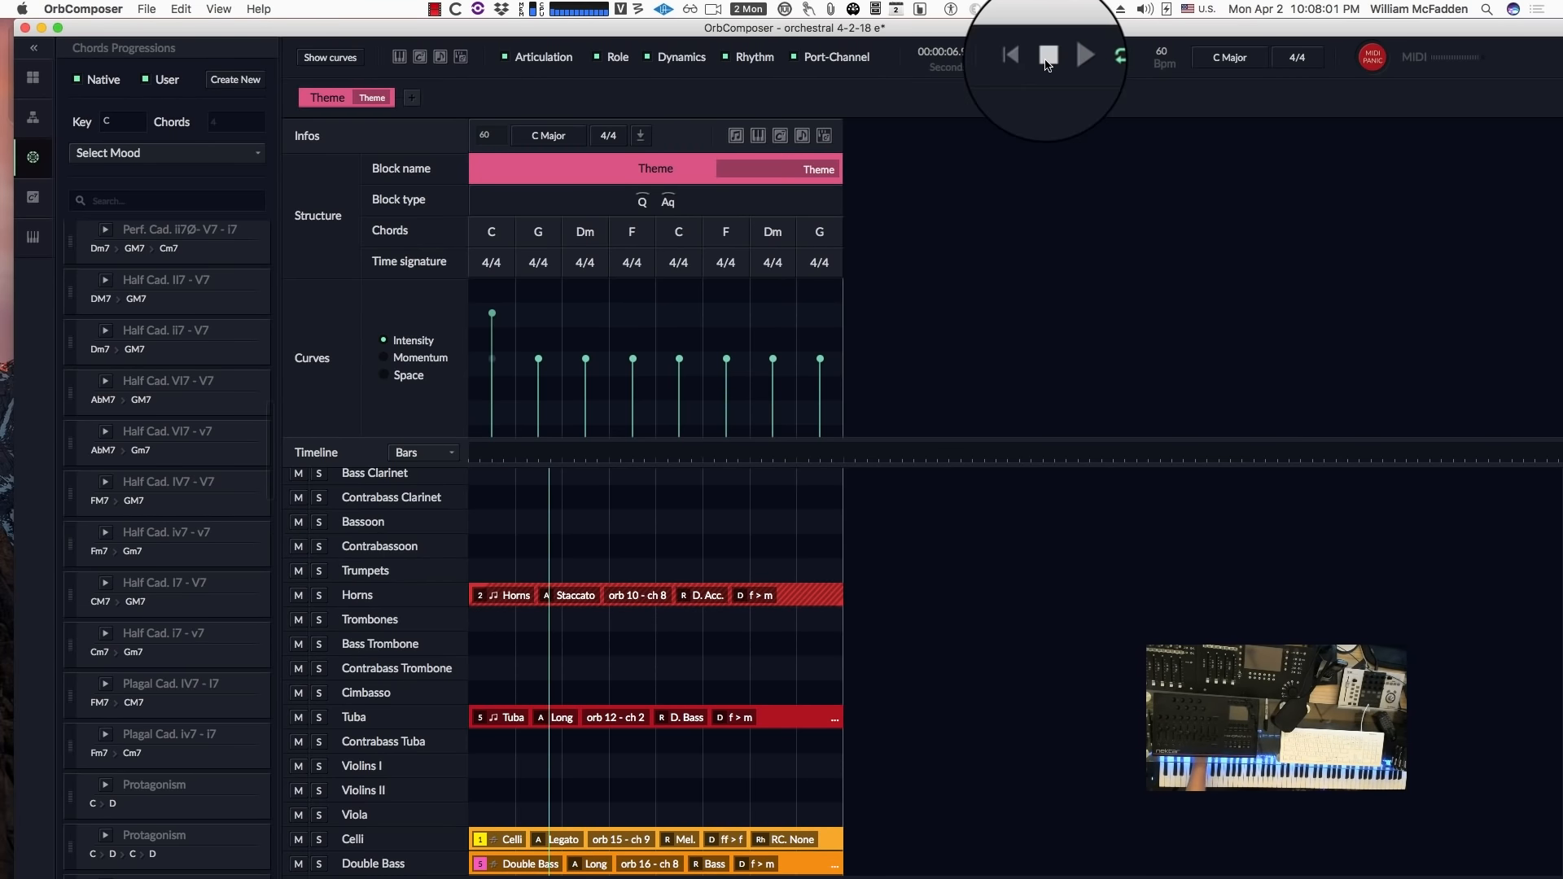
left_click(1047, 57)
Set the Horns clip's articulation to Legato and listen to it, briefly soloing the Horns track.
left_click(583, 596)
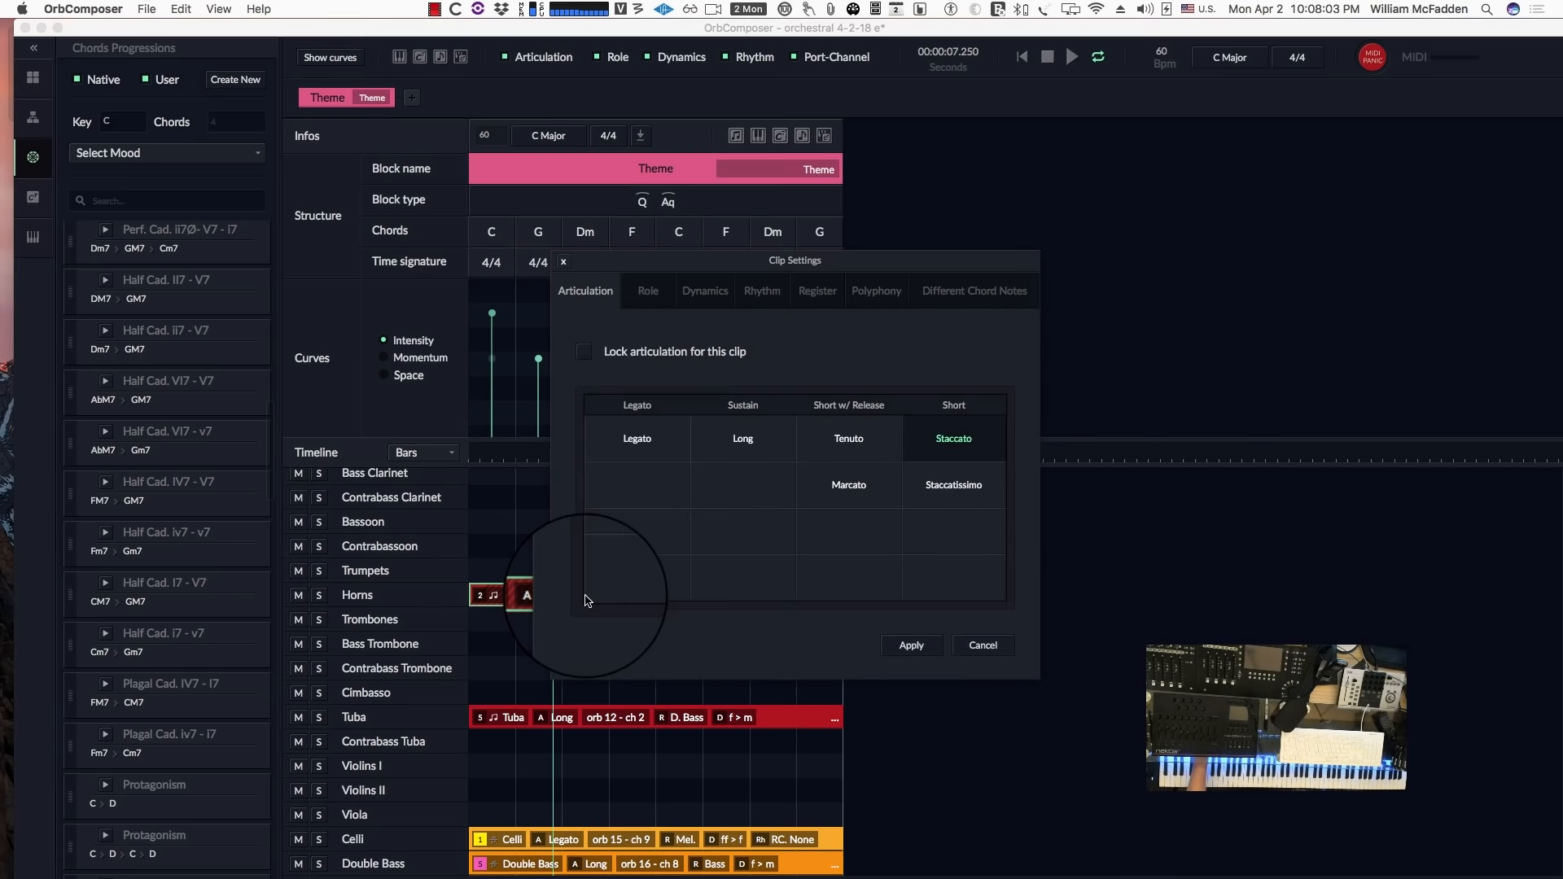
left_click(639, 439)
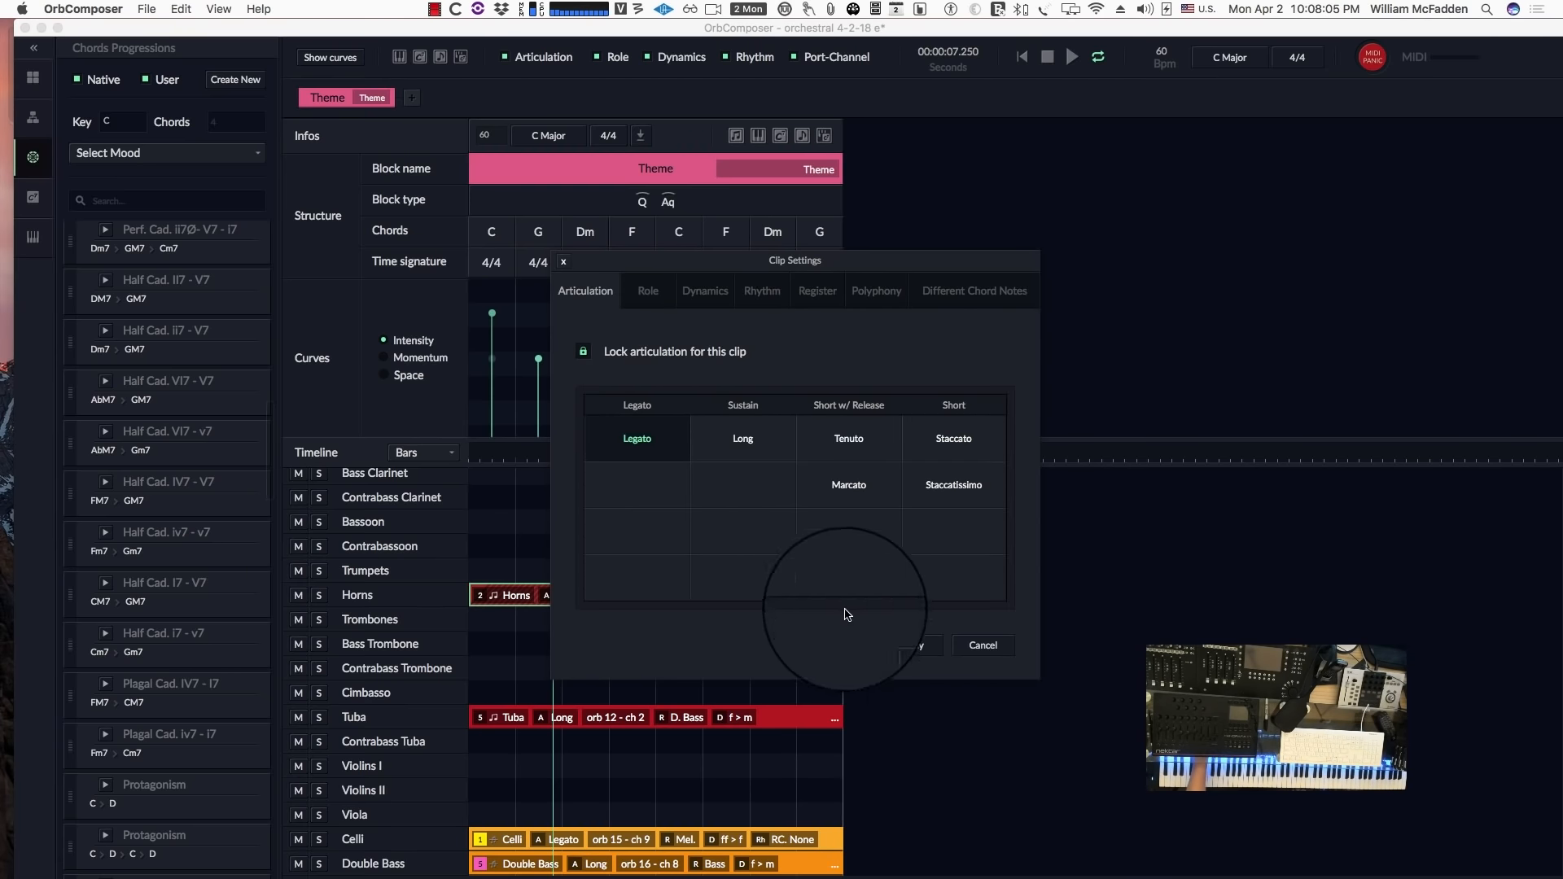
left_click(918, 645)
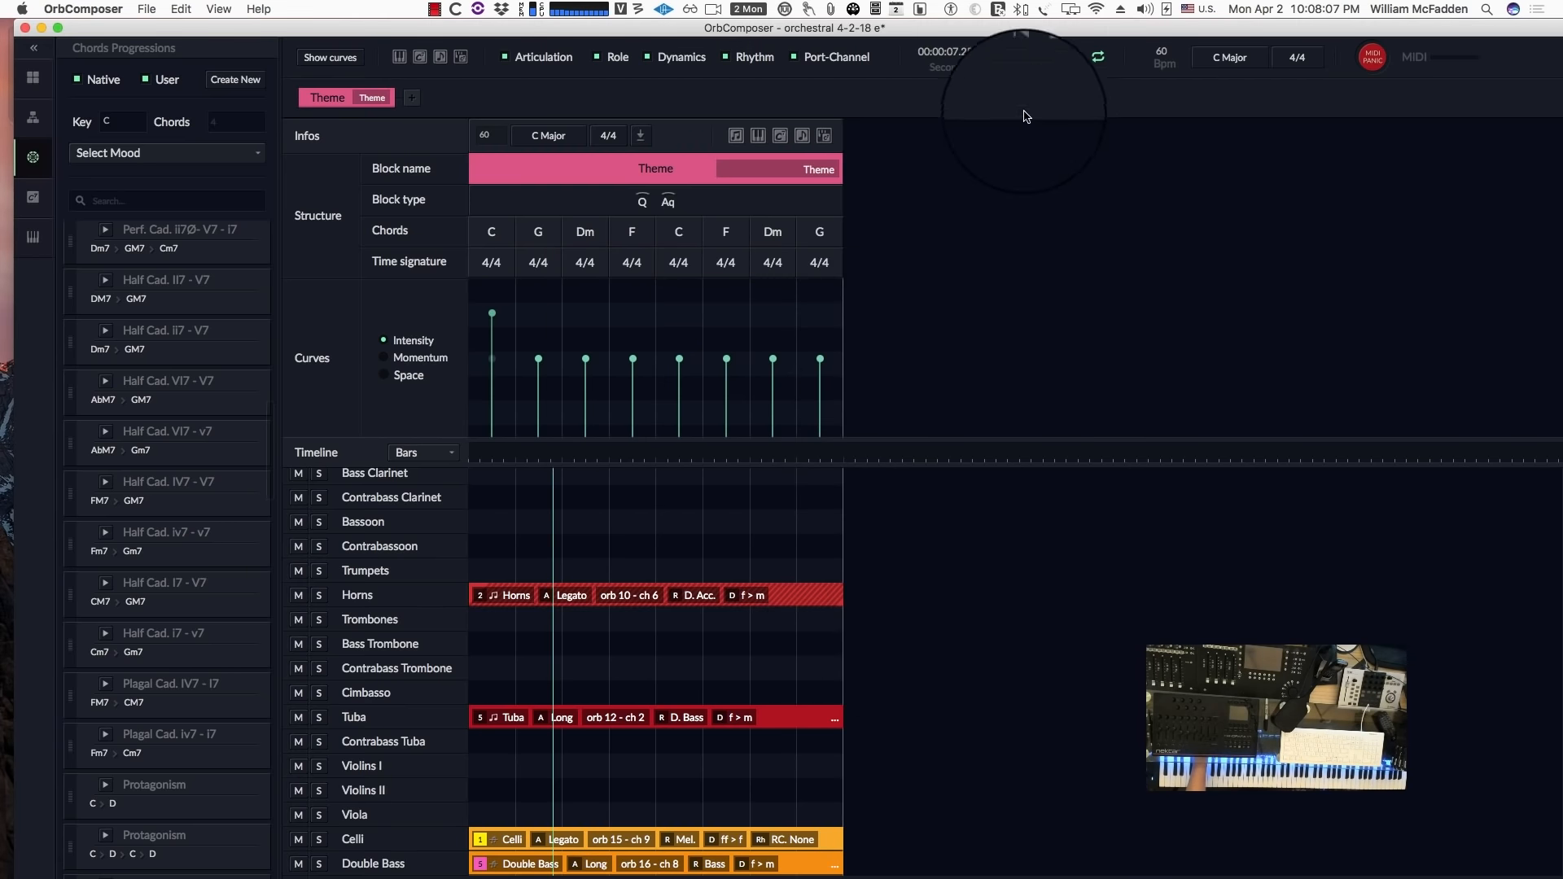
left_click(1072, 57)
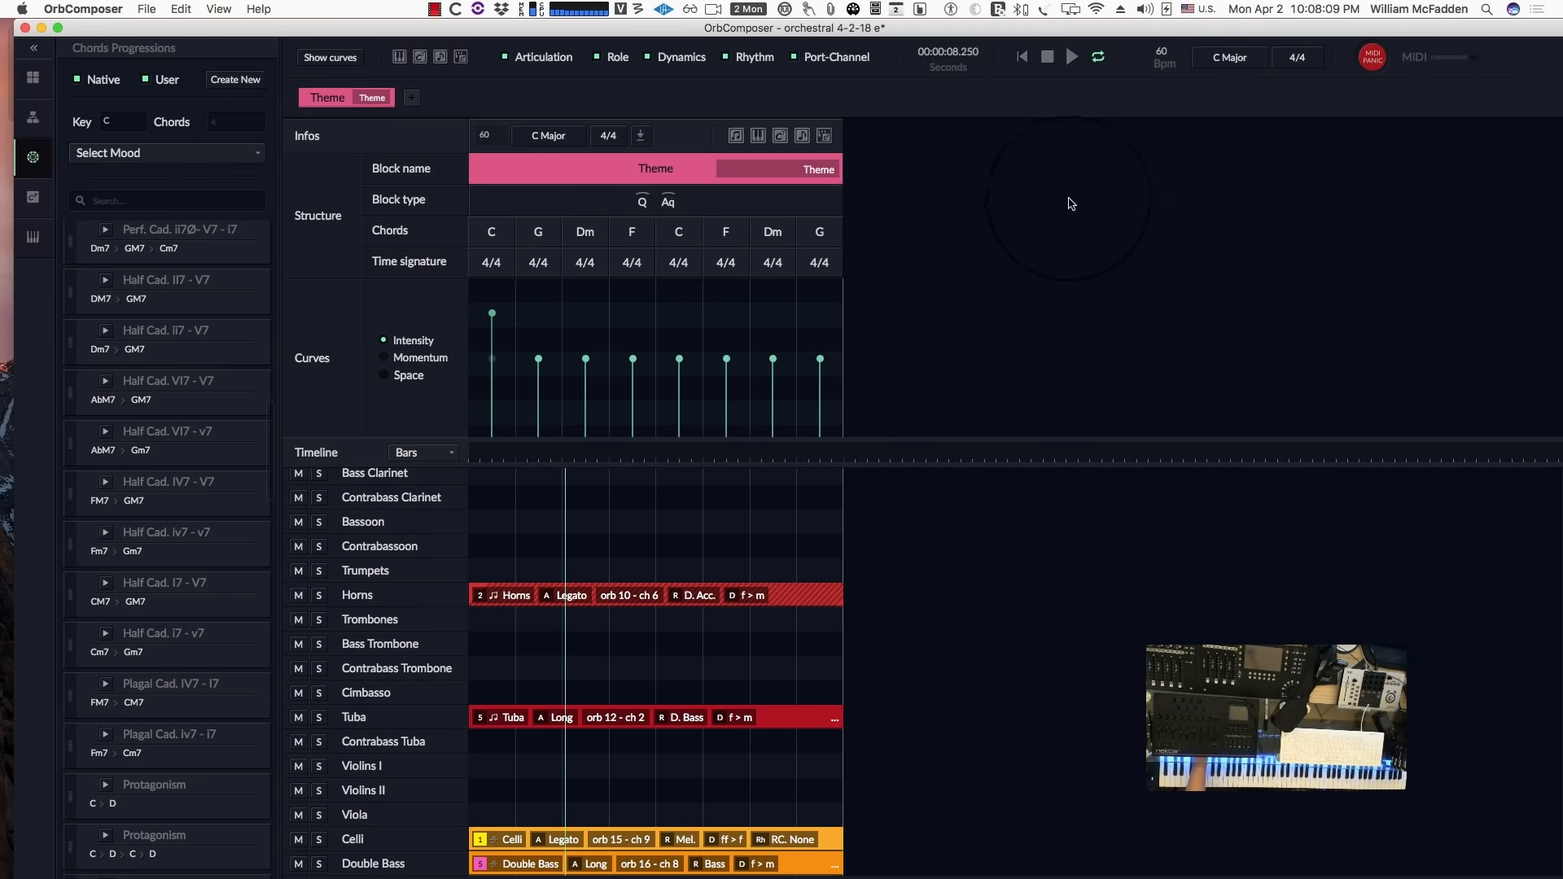
left_click(318, 595)
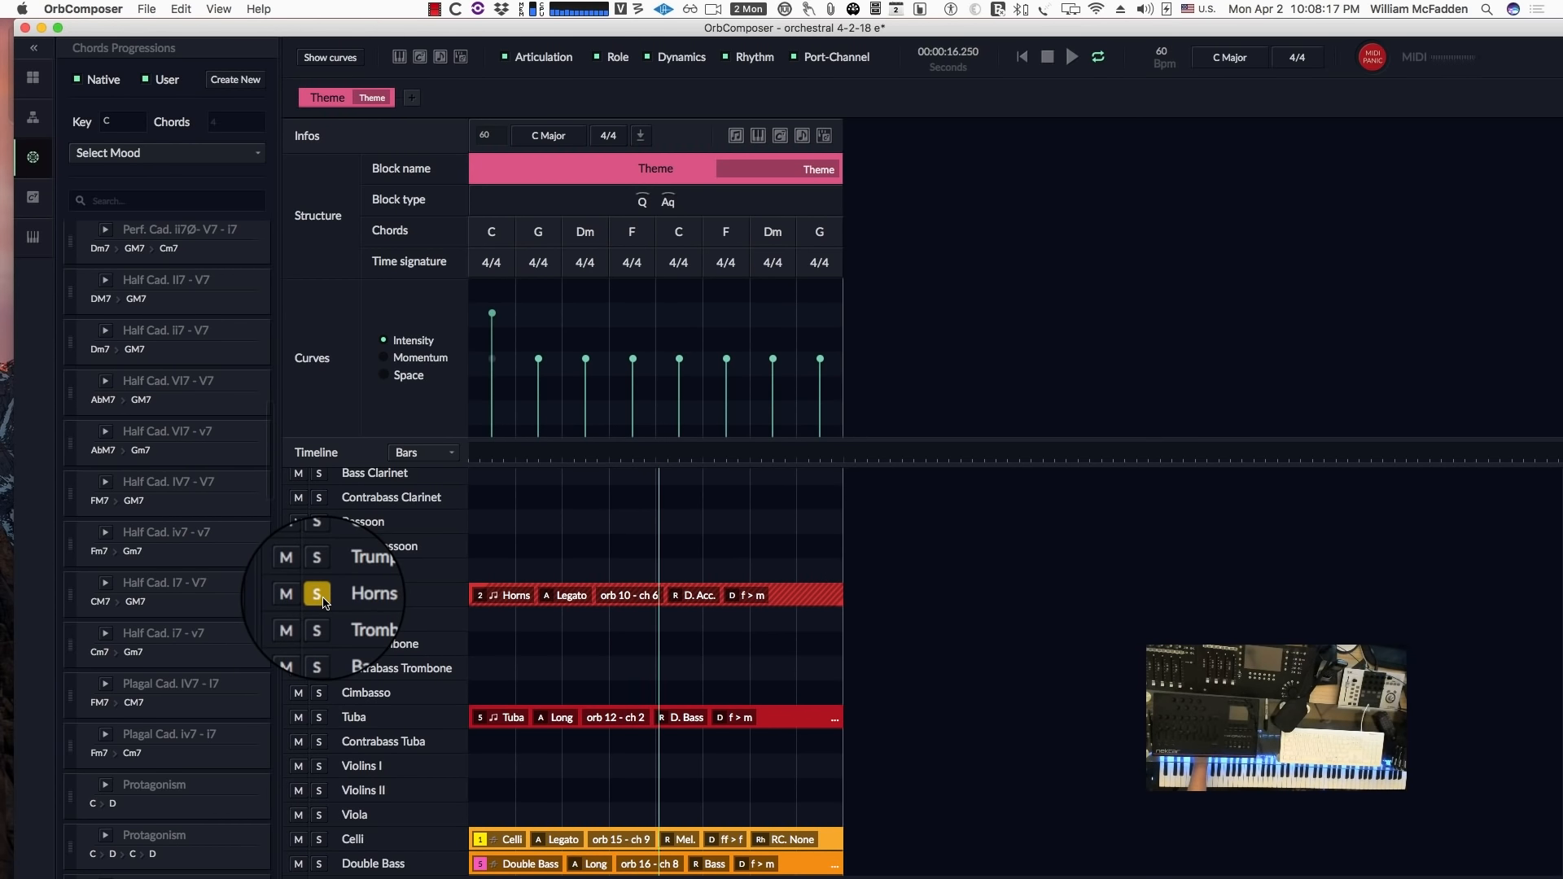
left_click(317, 595)
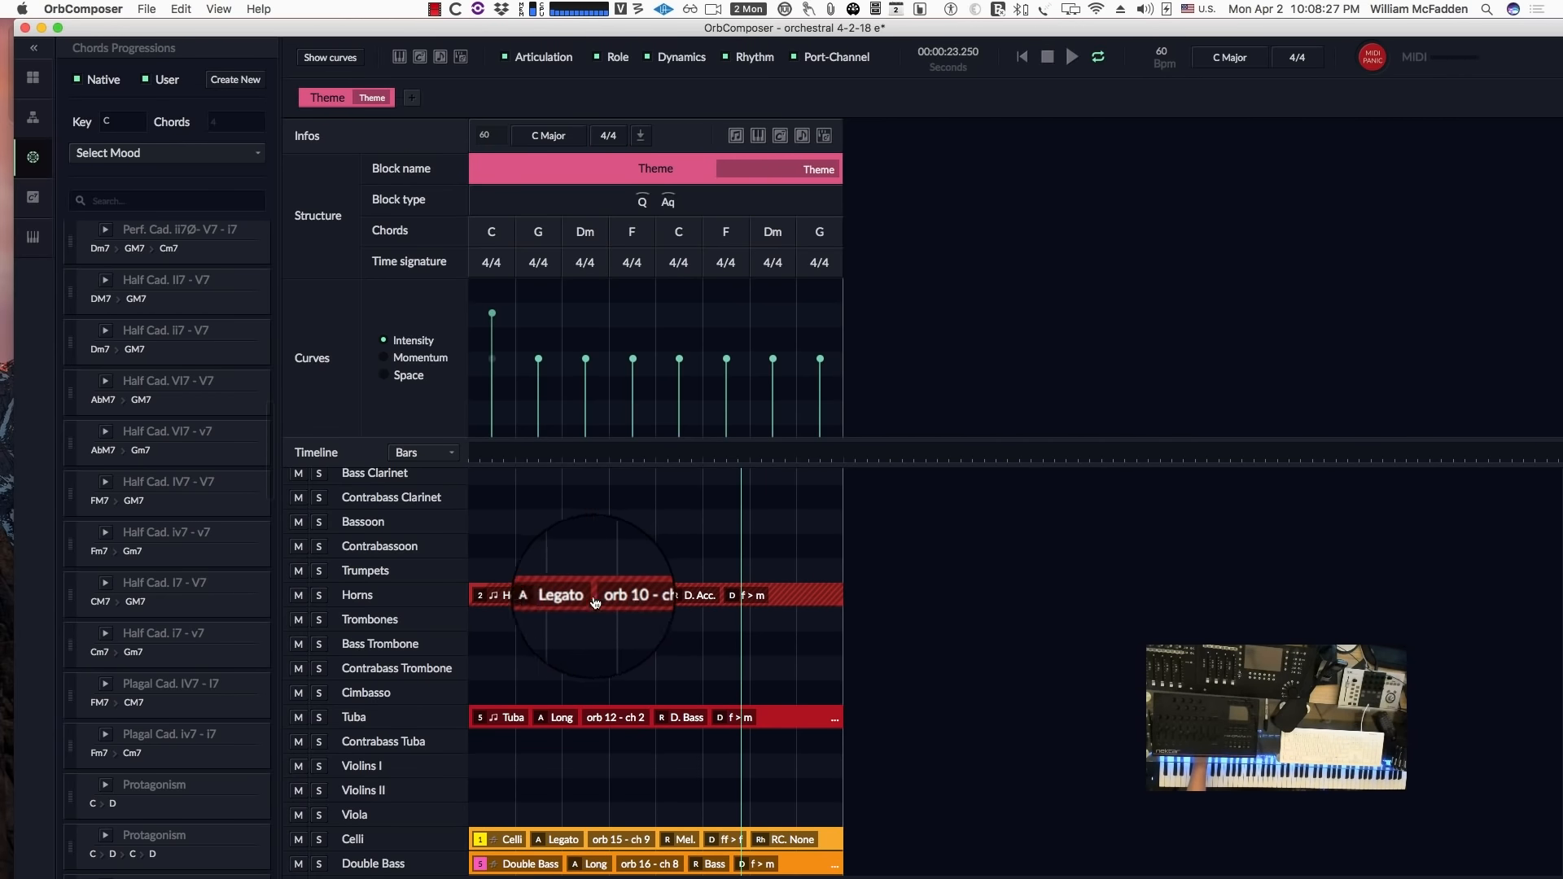
Set the Horns clip's dynamics to a straight f.
left_click(521, 597)
double_click(521, 597)
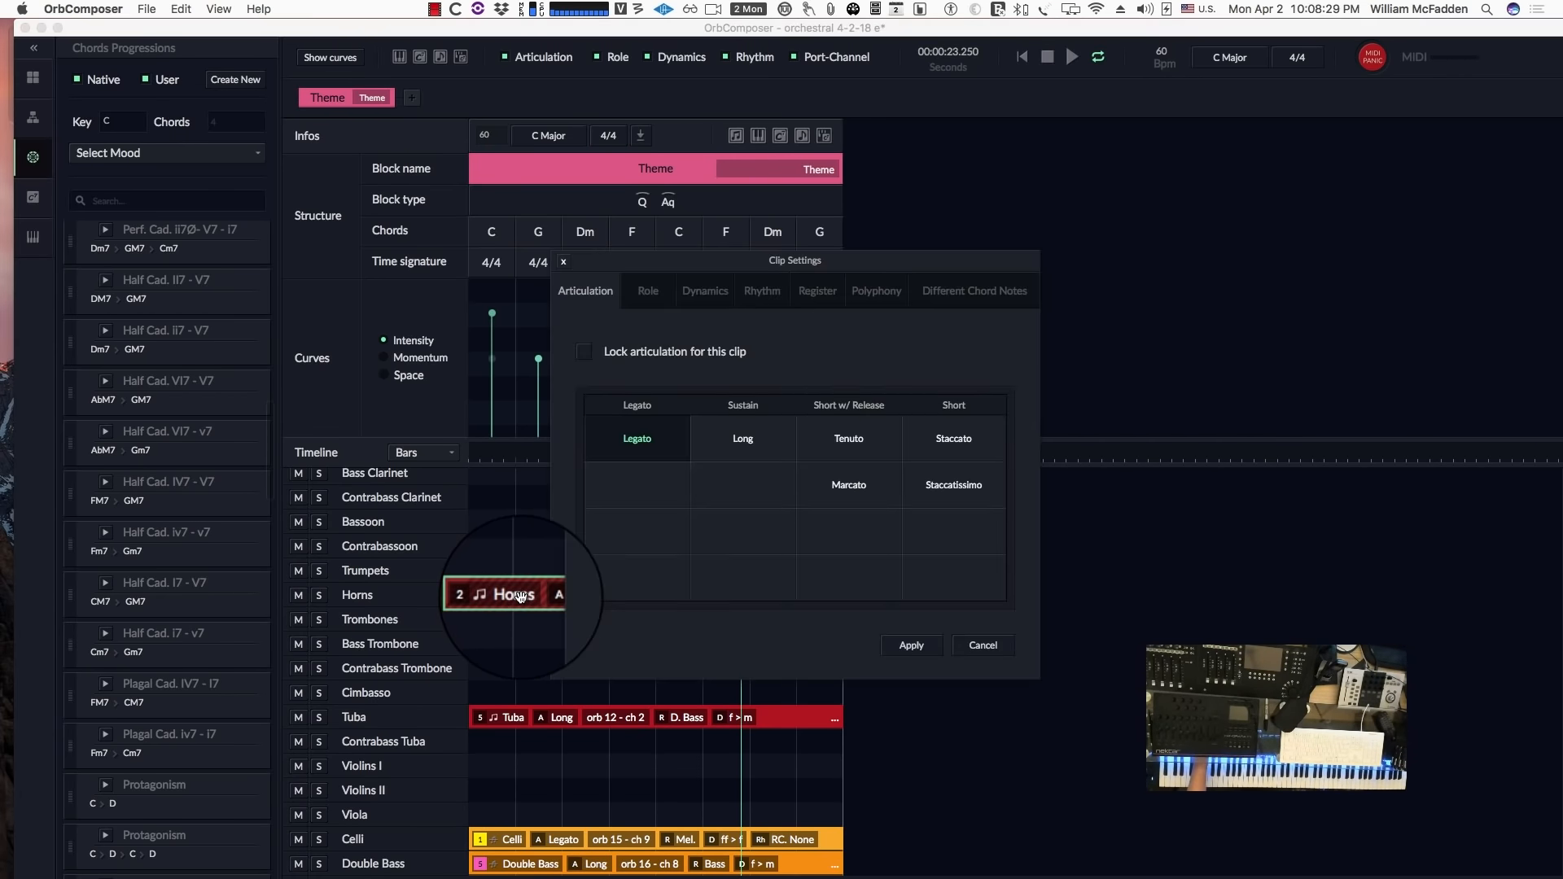
left_click(656, 310)
left_click(708, 306)
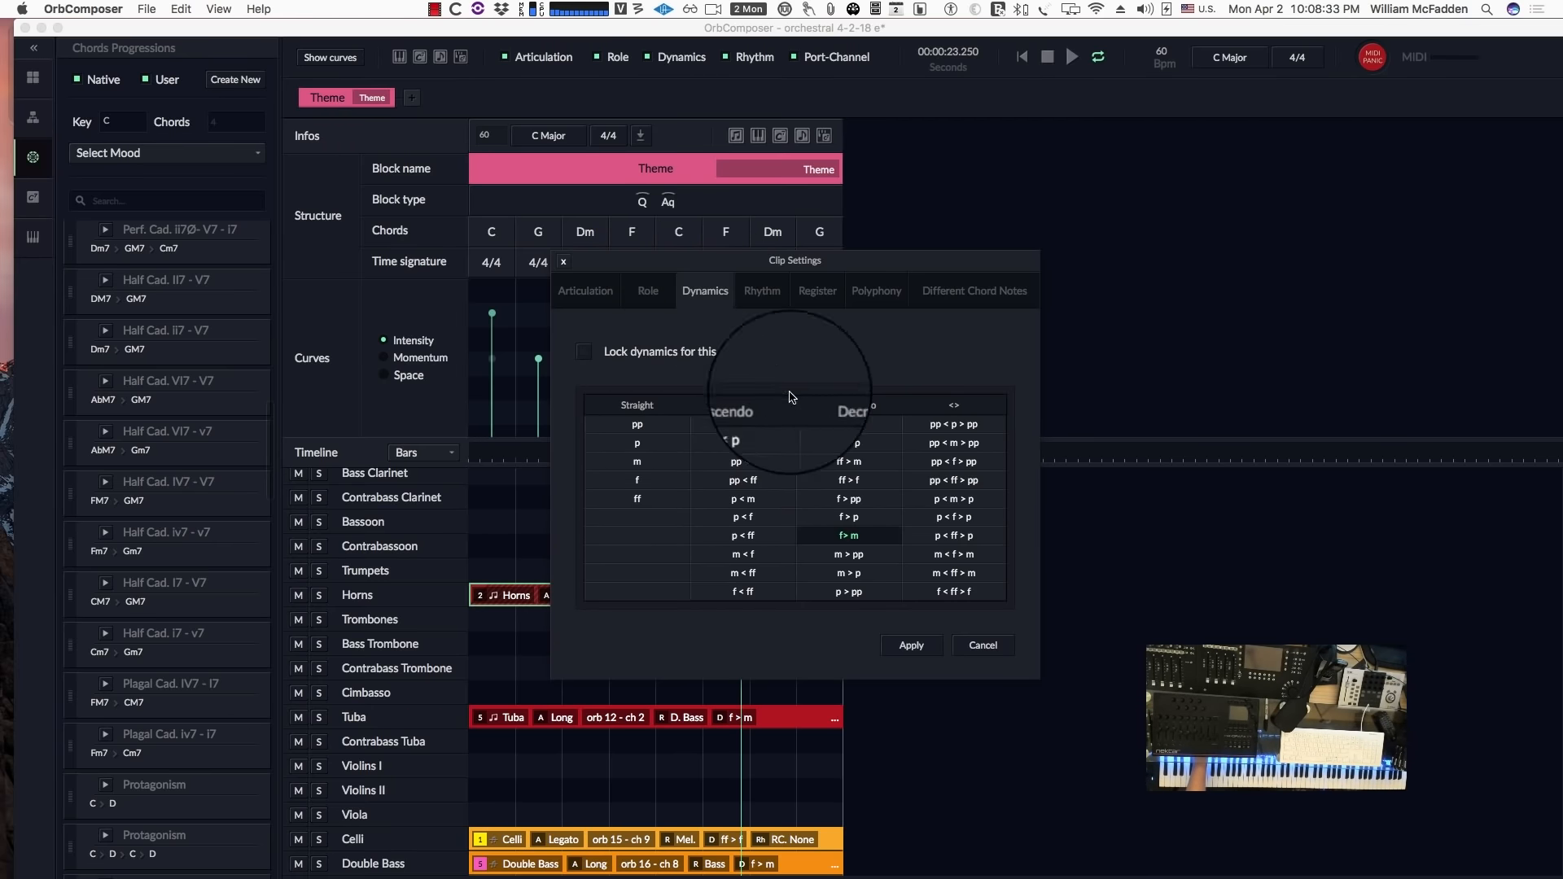
left_click(638, 481)
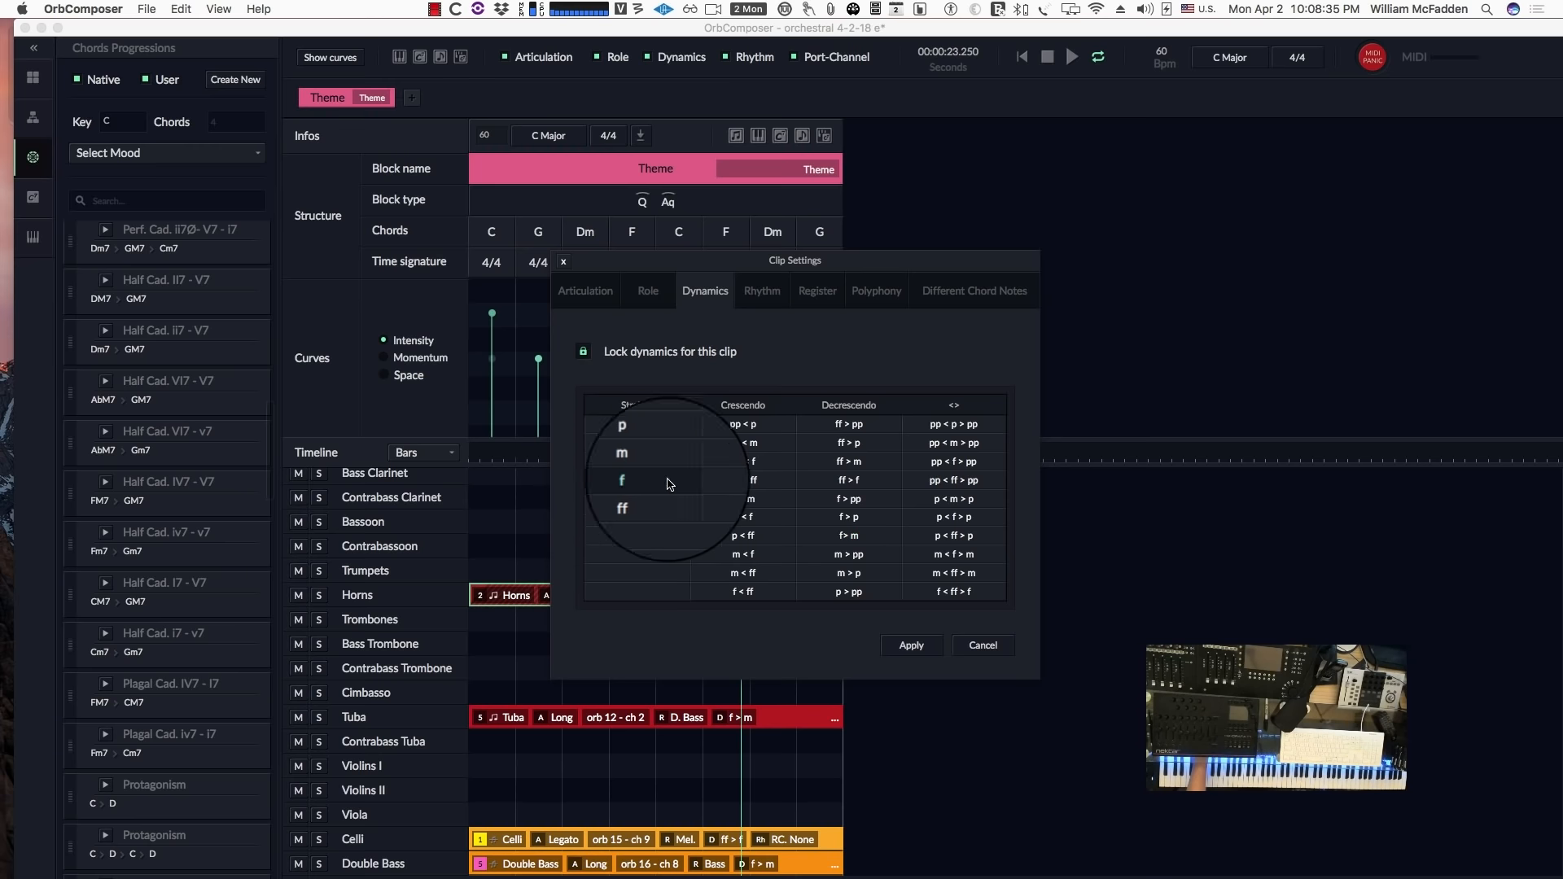
left_click(911, 645)
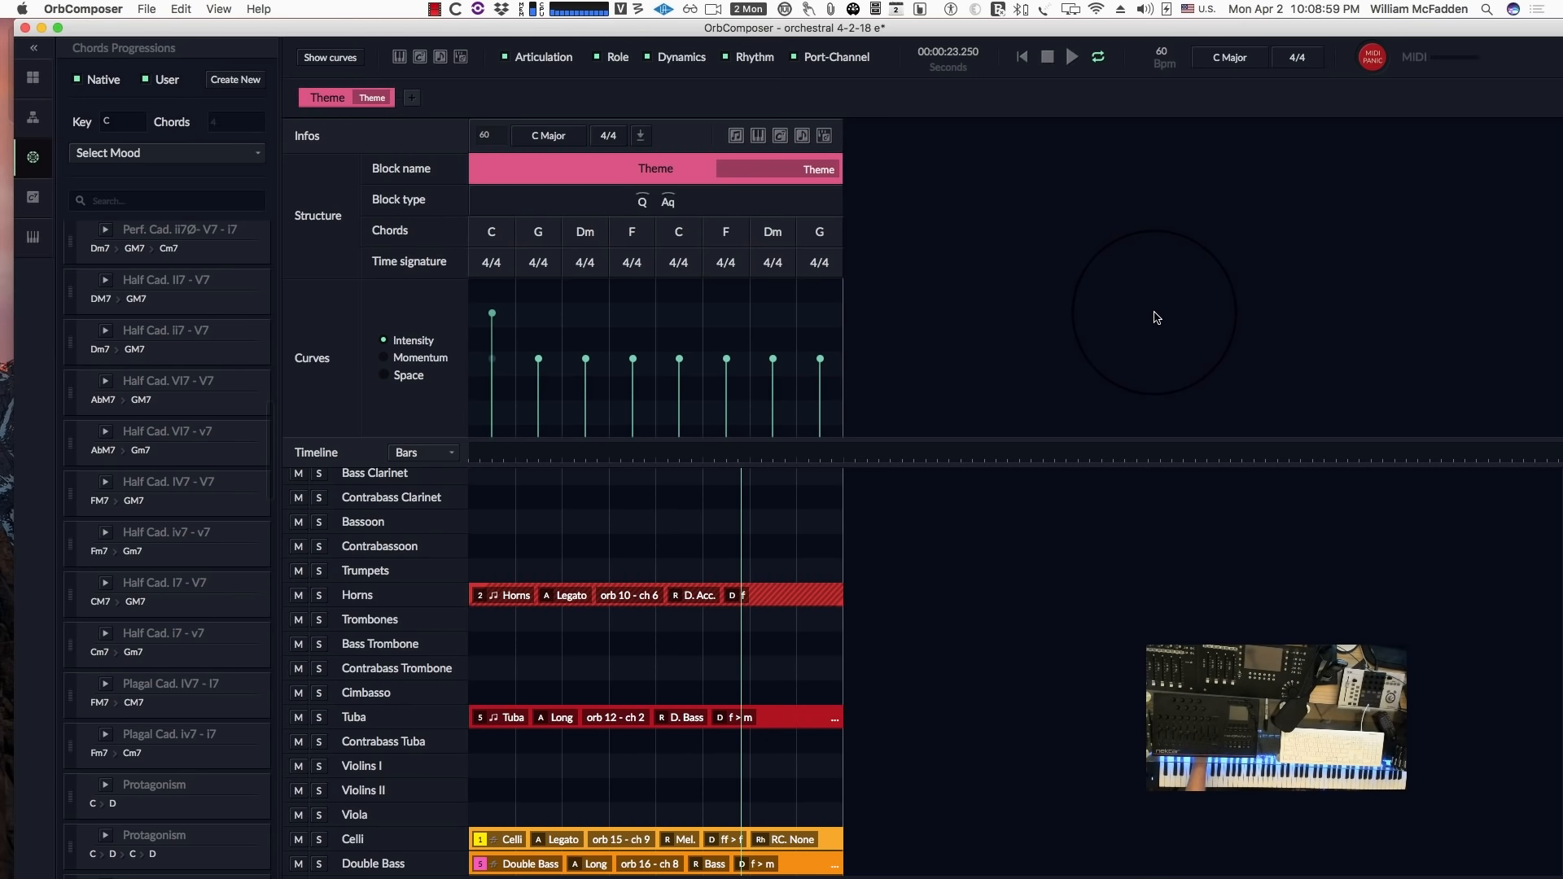
Play the Theme block from the beginning, soloing the Horns track for a moment to hear its part.
left_click(1023, 57)
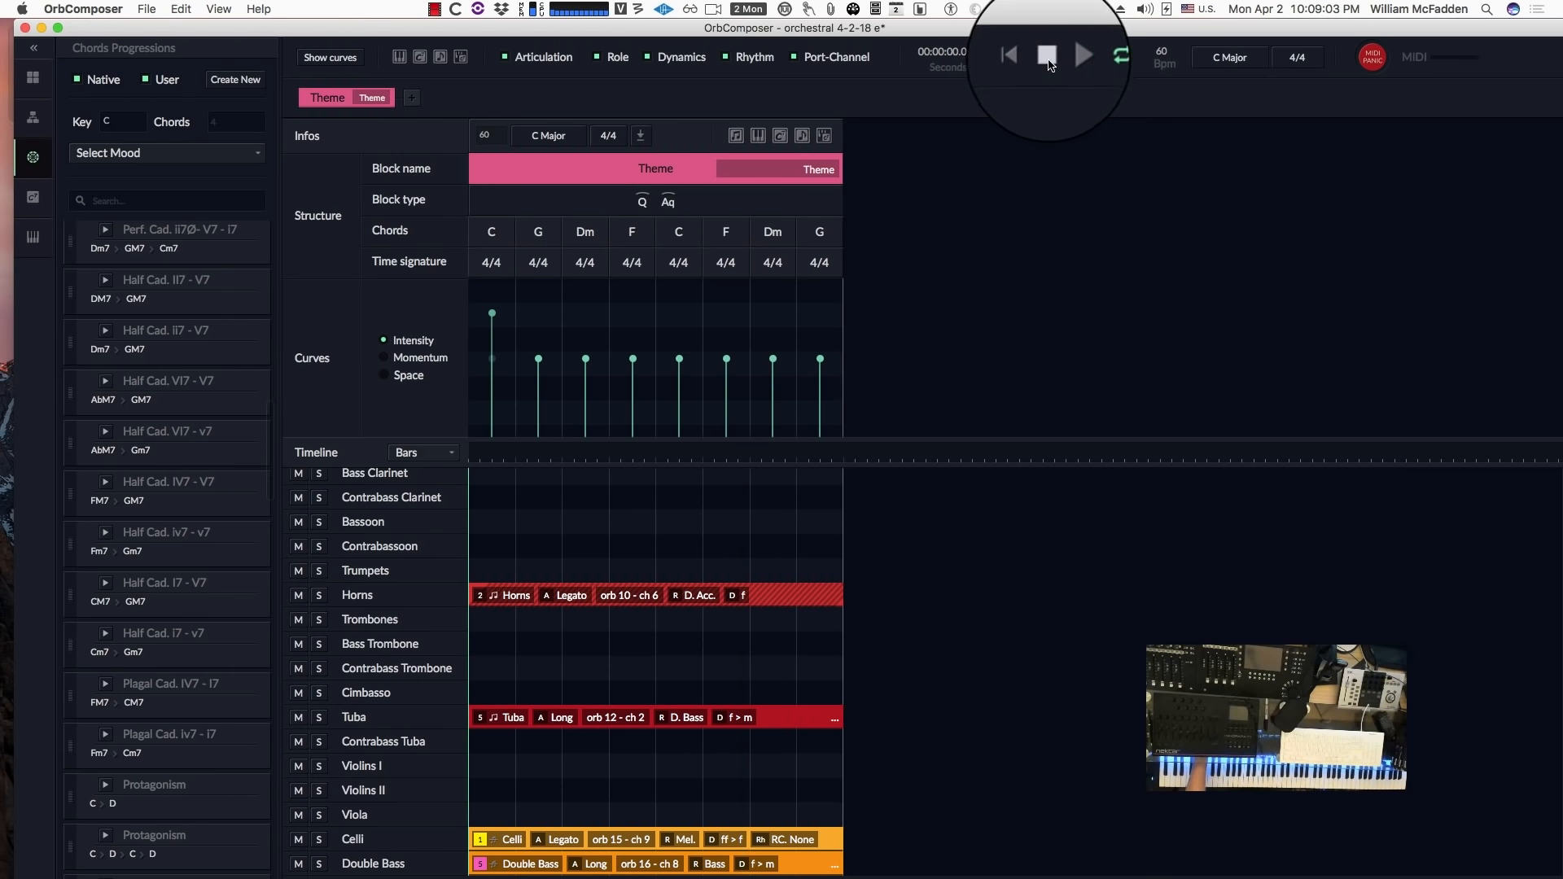
left_click(1072, 57)
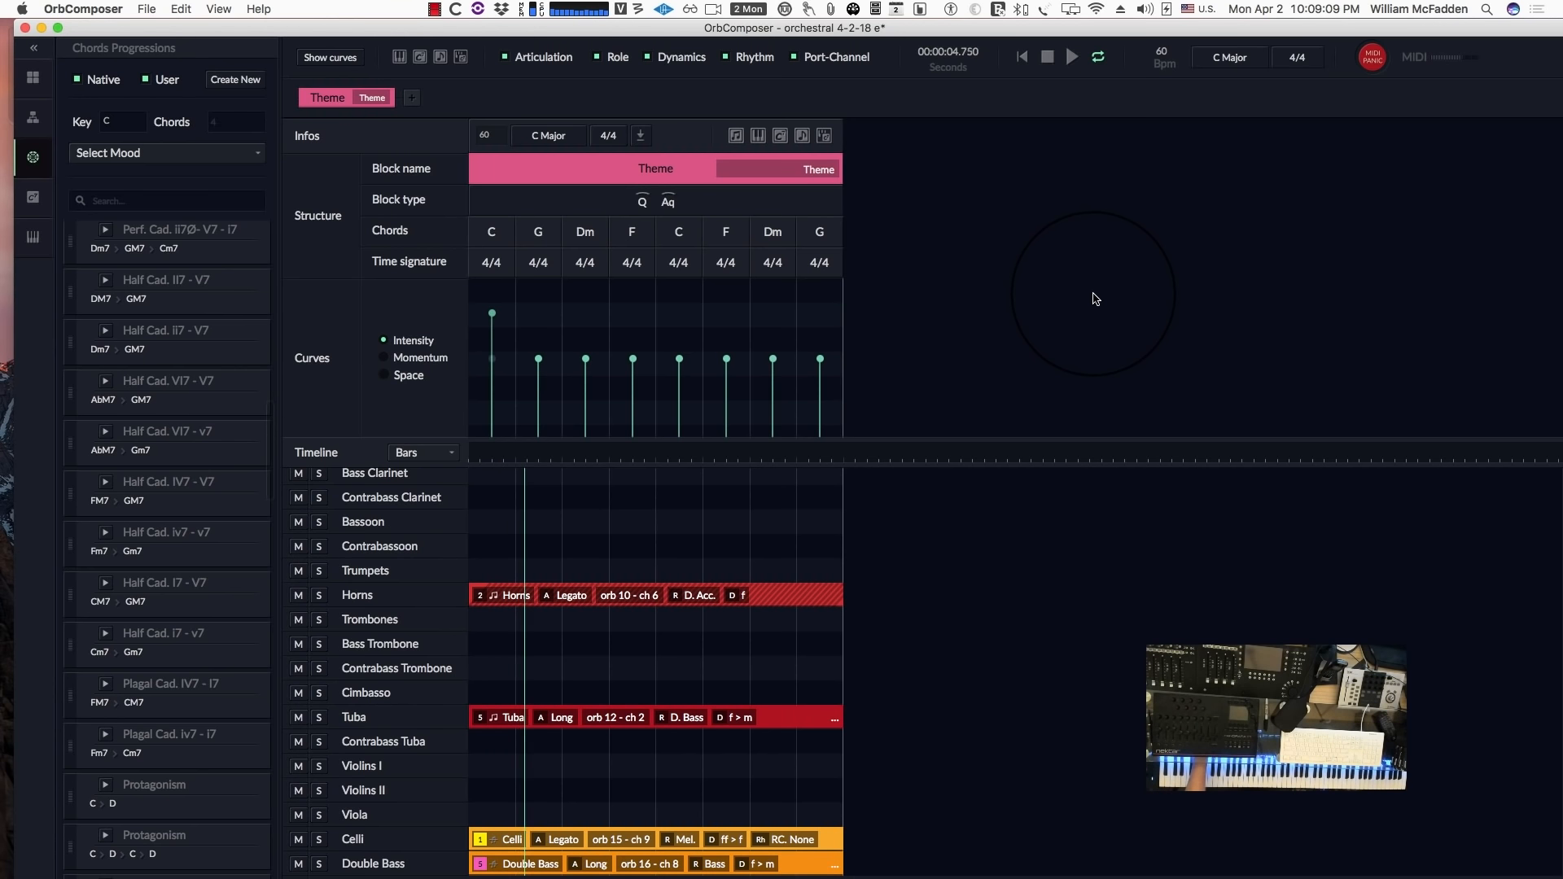
left_click(319, 595)
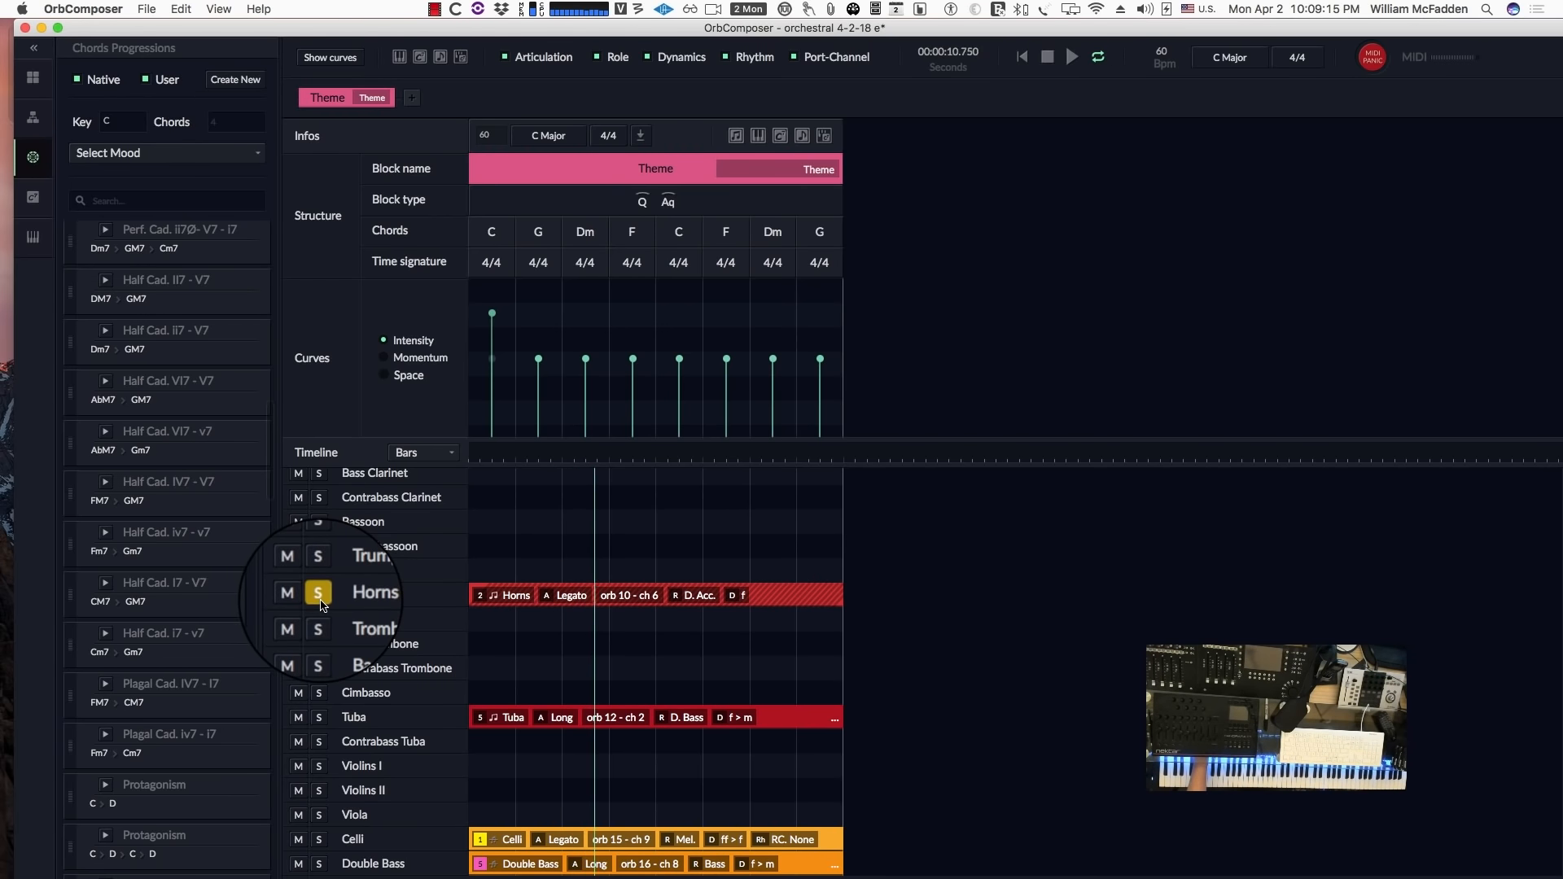
left_click(320, 601)
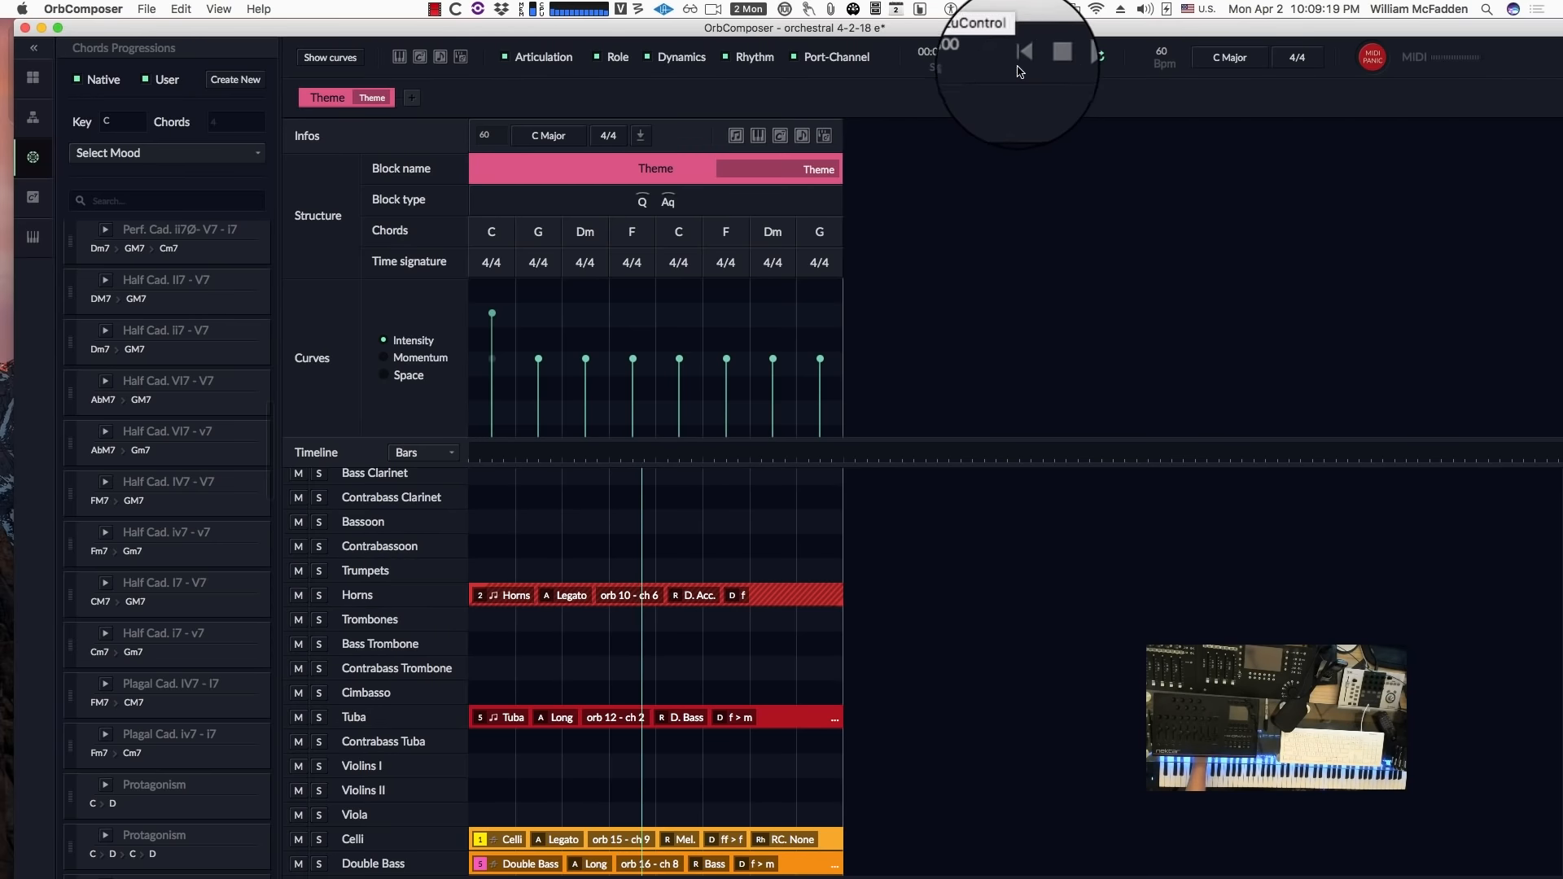
left_click(1048, 57)
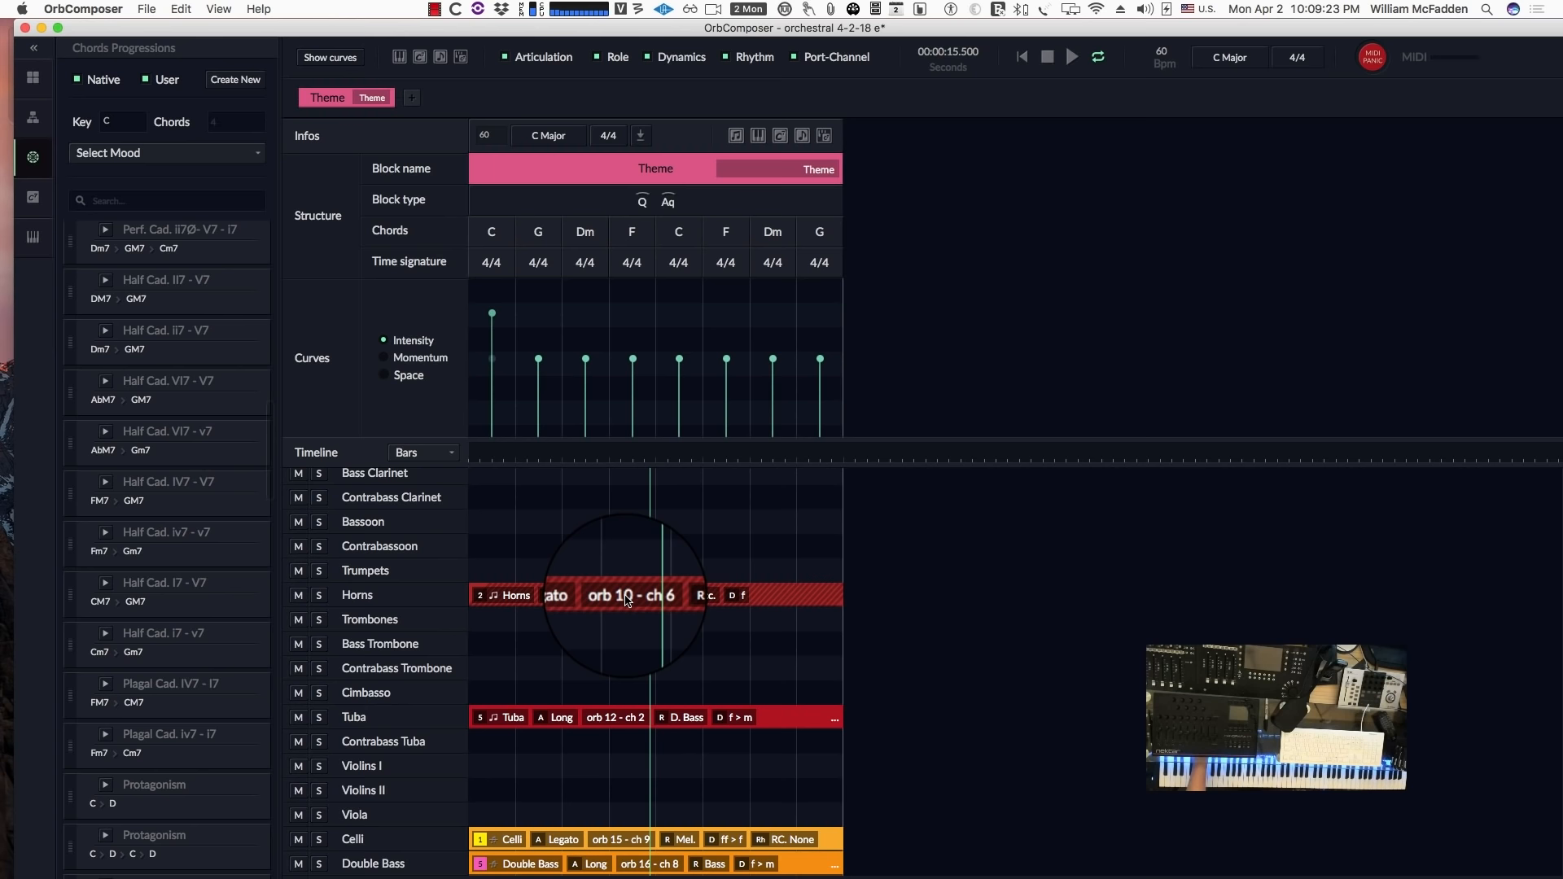
Open the Horns clip's settings, review its rhythm and articulation, and change its role to Accompaniment.
double_click(522, 599)
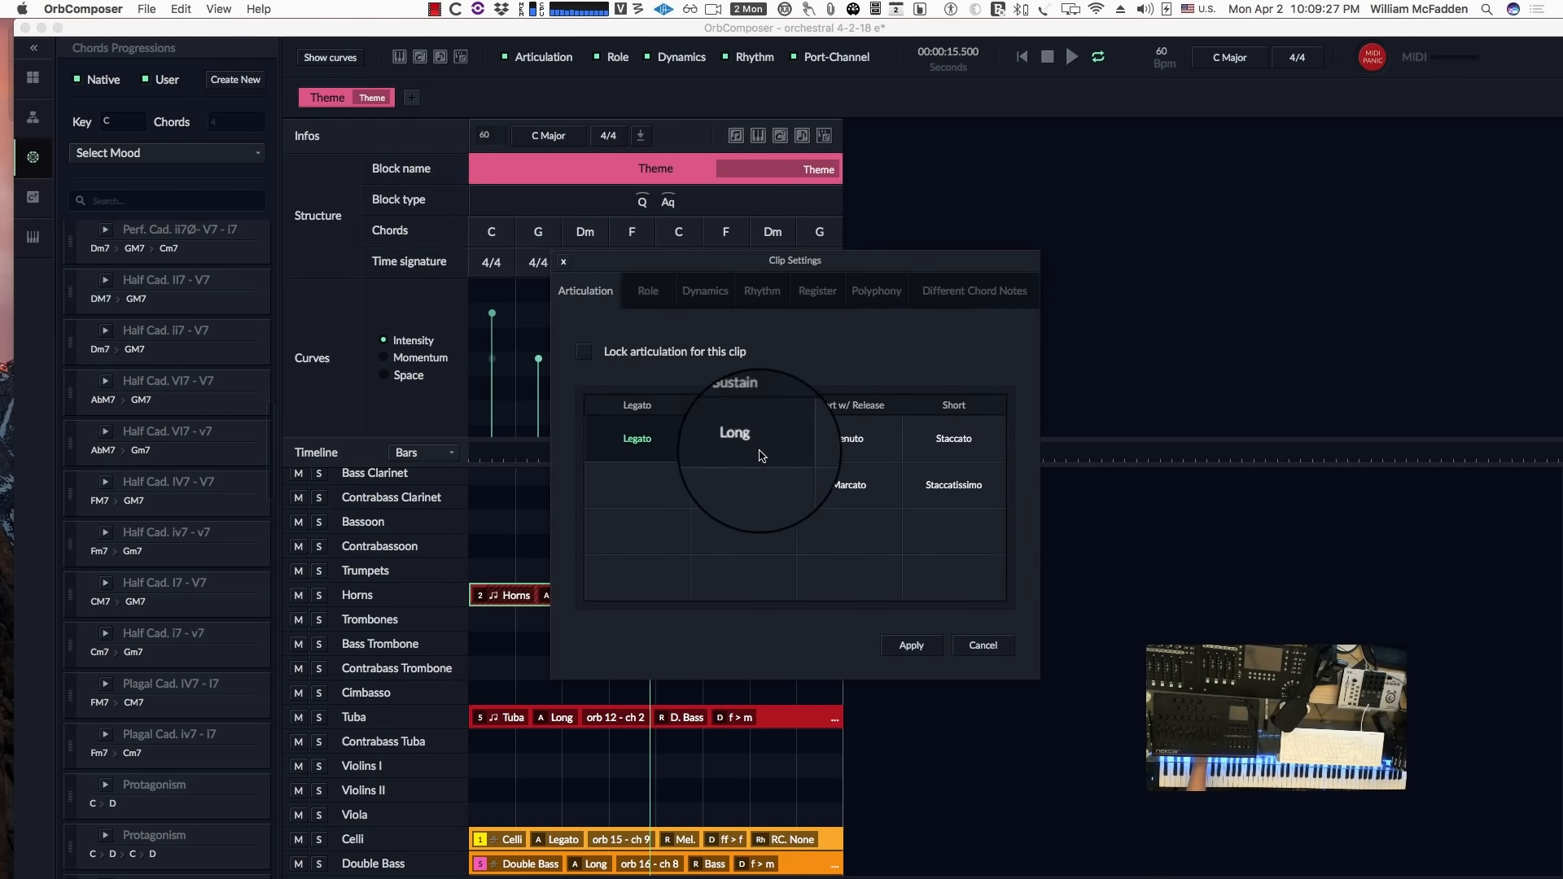
left_click(763, 298)
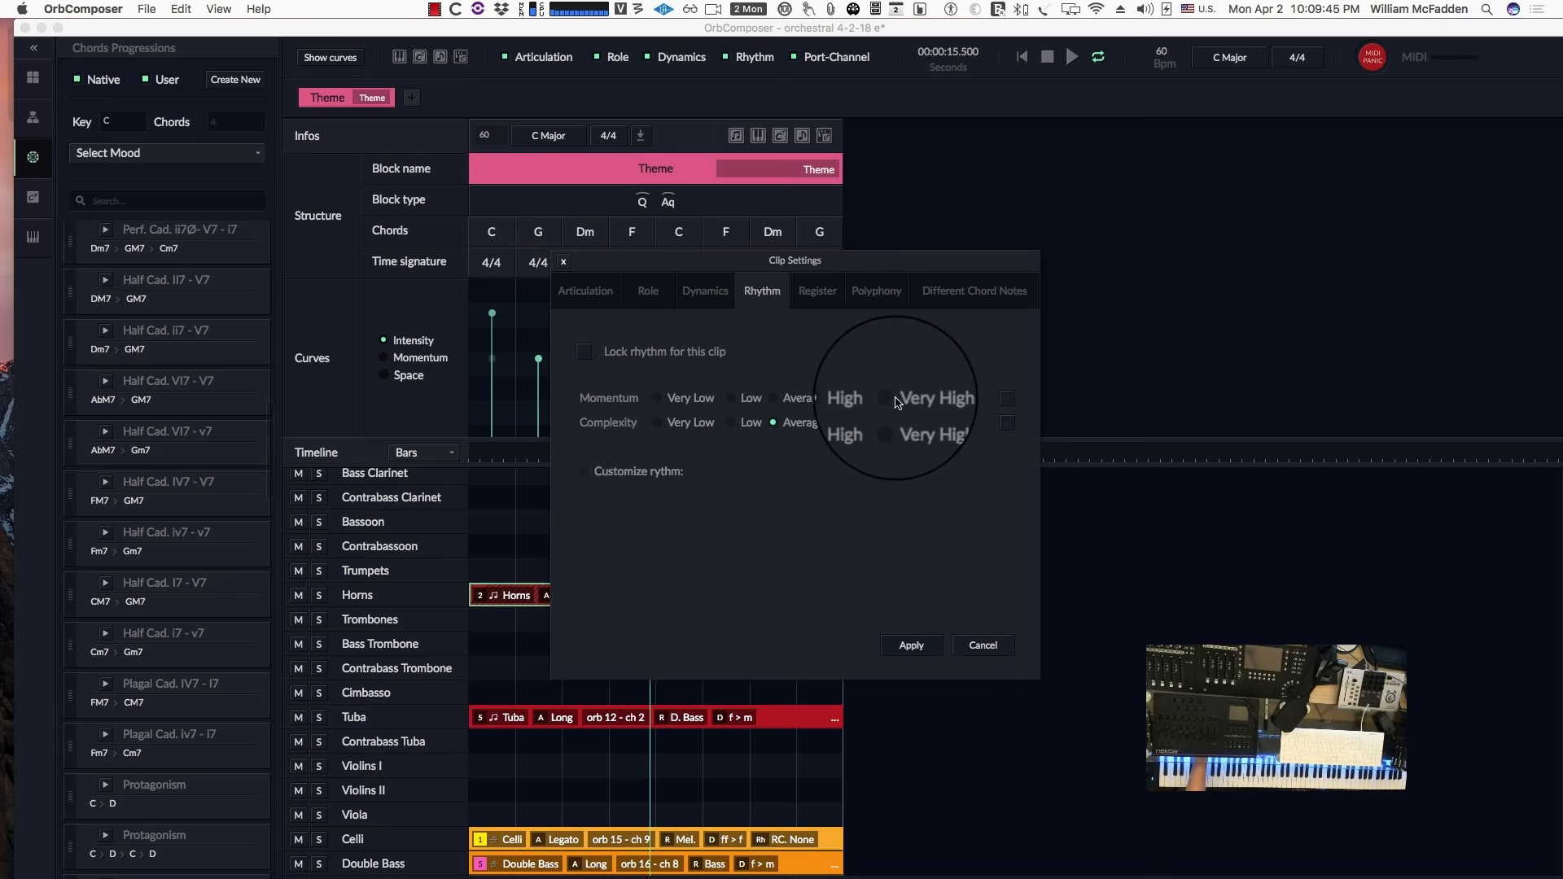
left_click(606, 293)
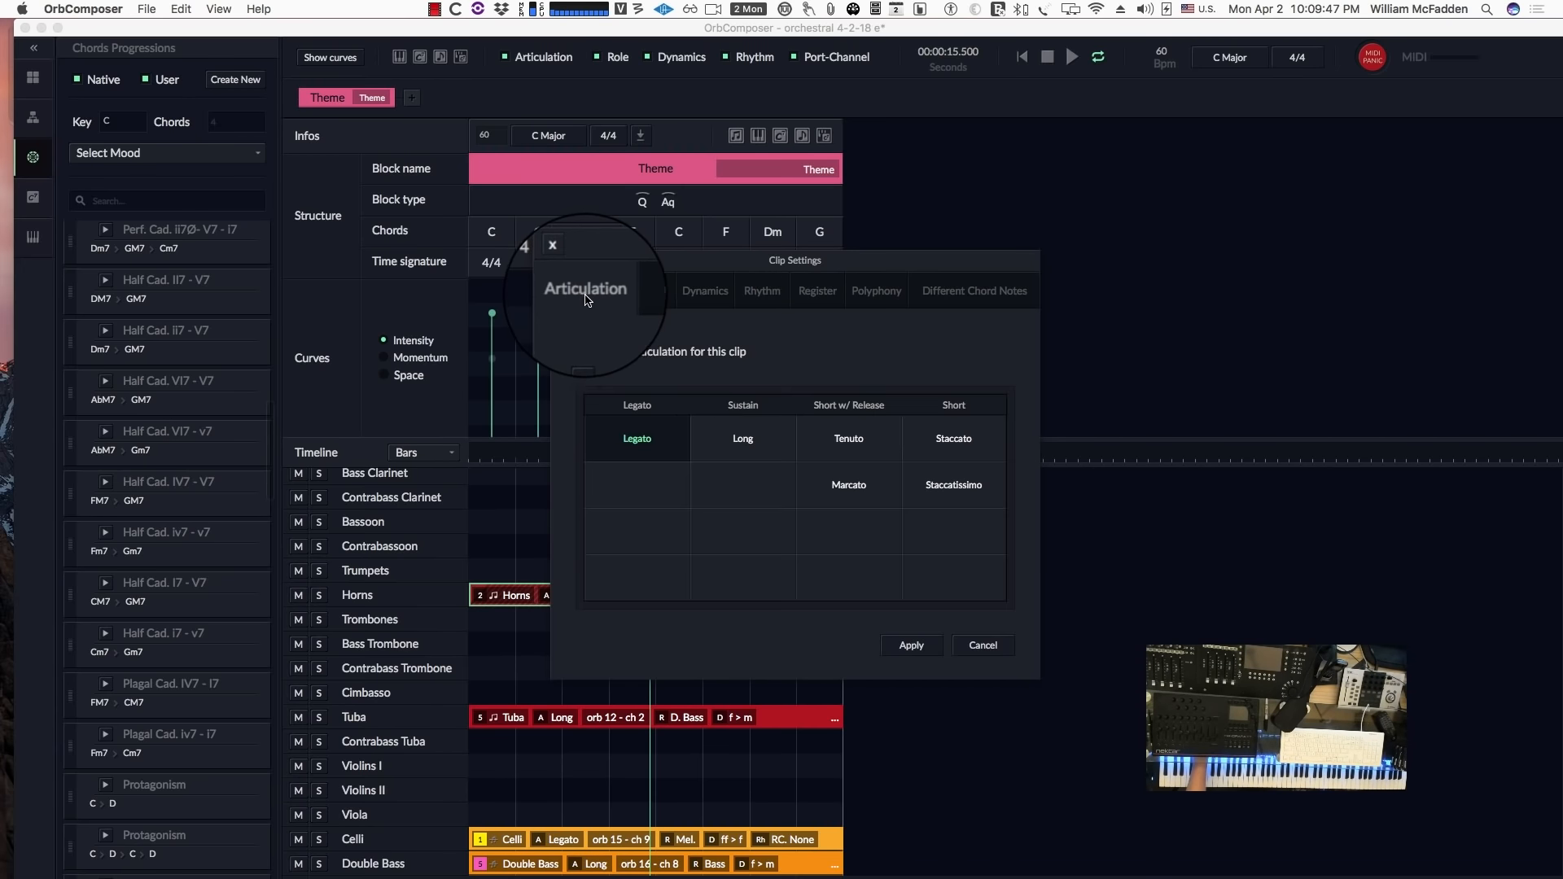
left_click(643, 295)
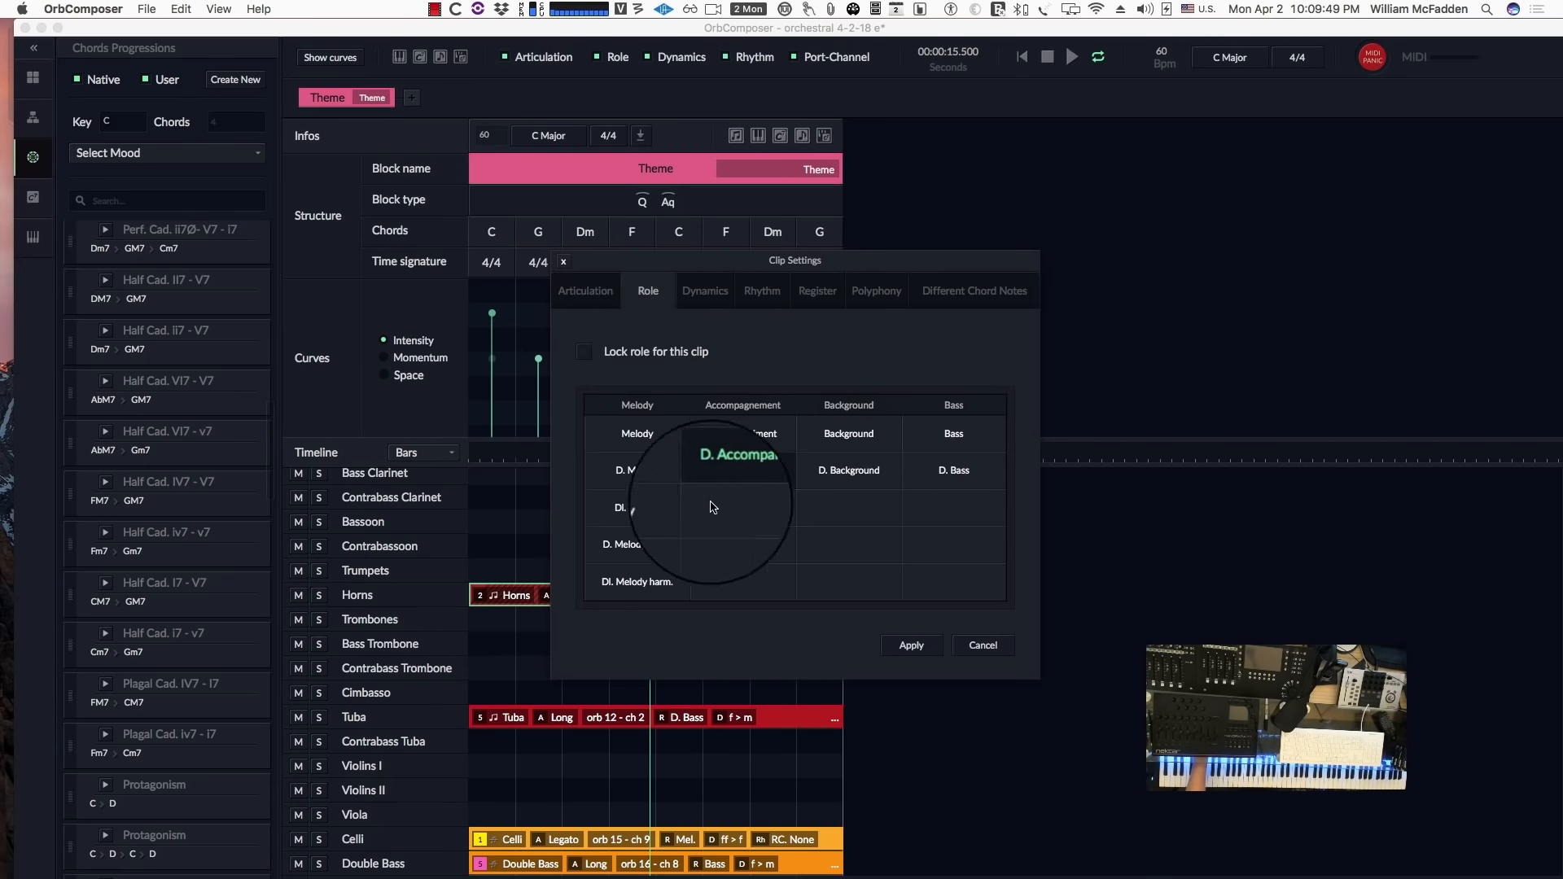
left_click(744, 438)
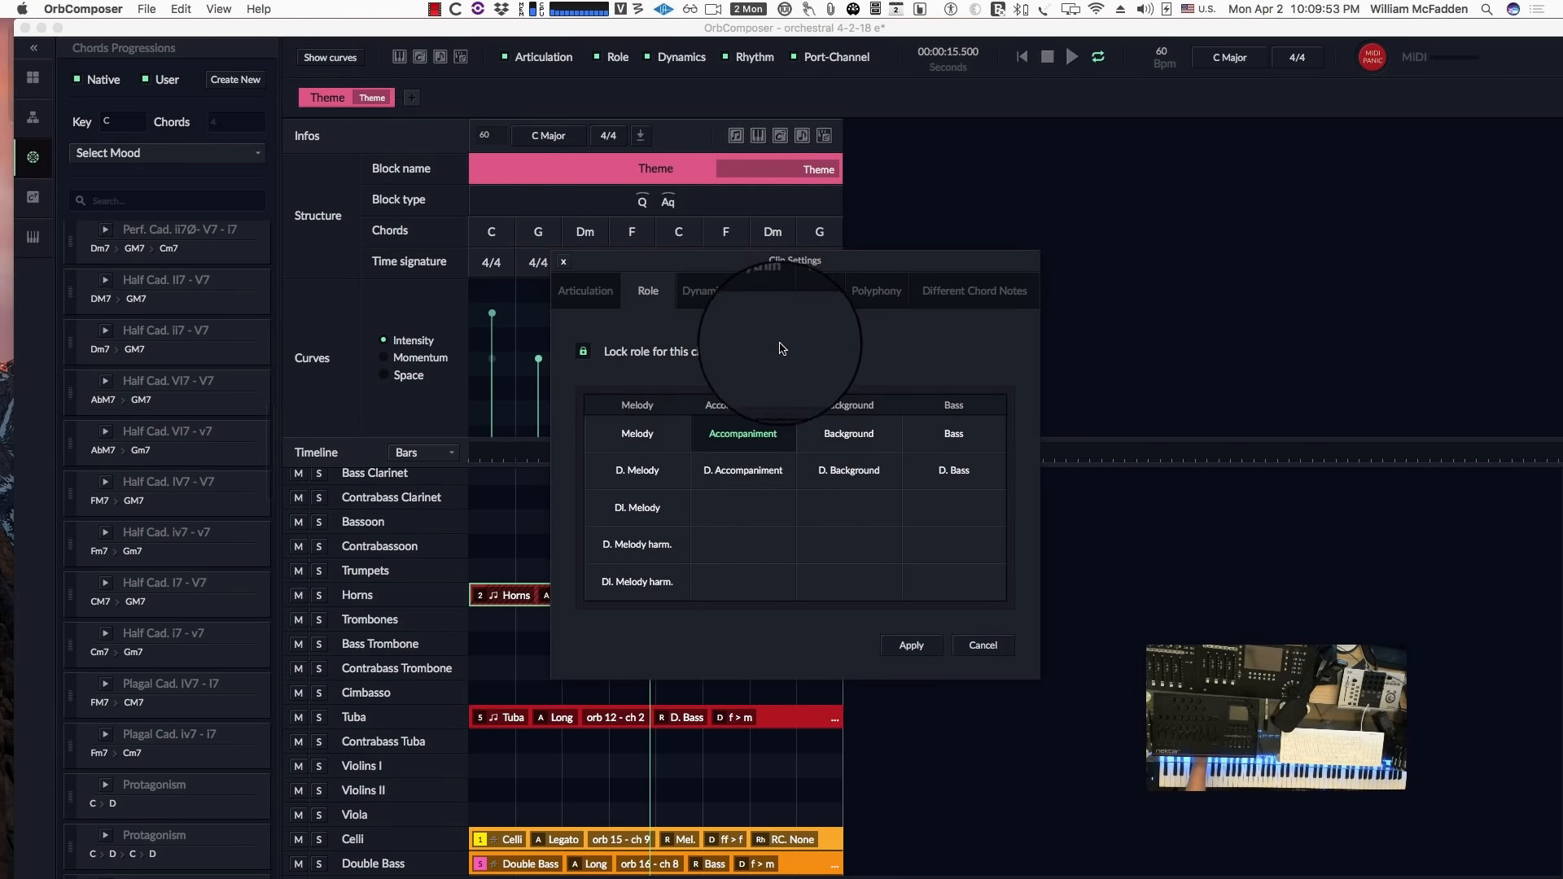
Set the Horns clip's rhythm to Very High momentum and High complexity, and apply the clip settings.
left_click(756, 295)
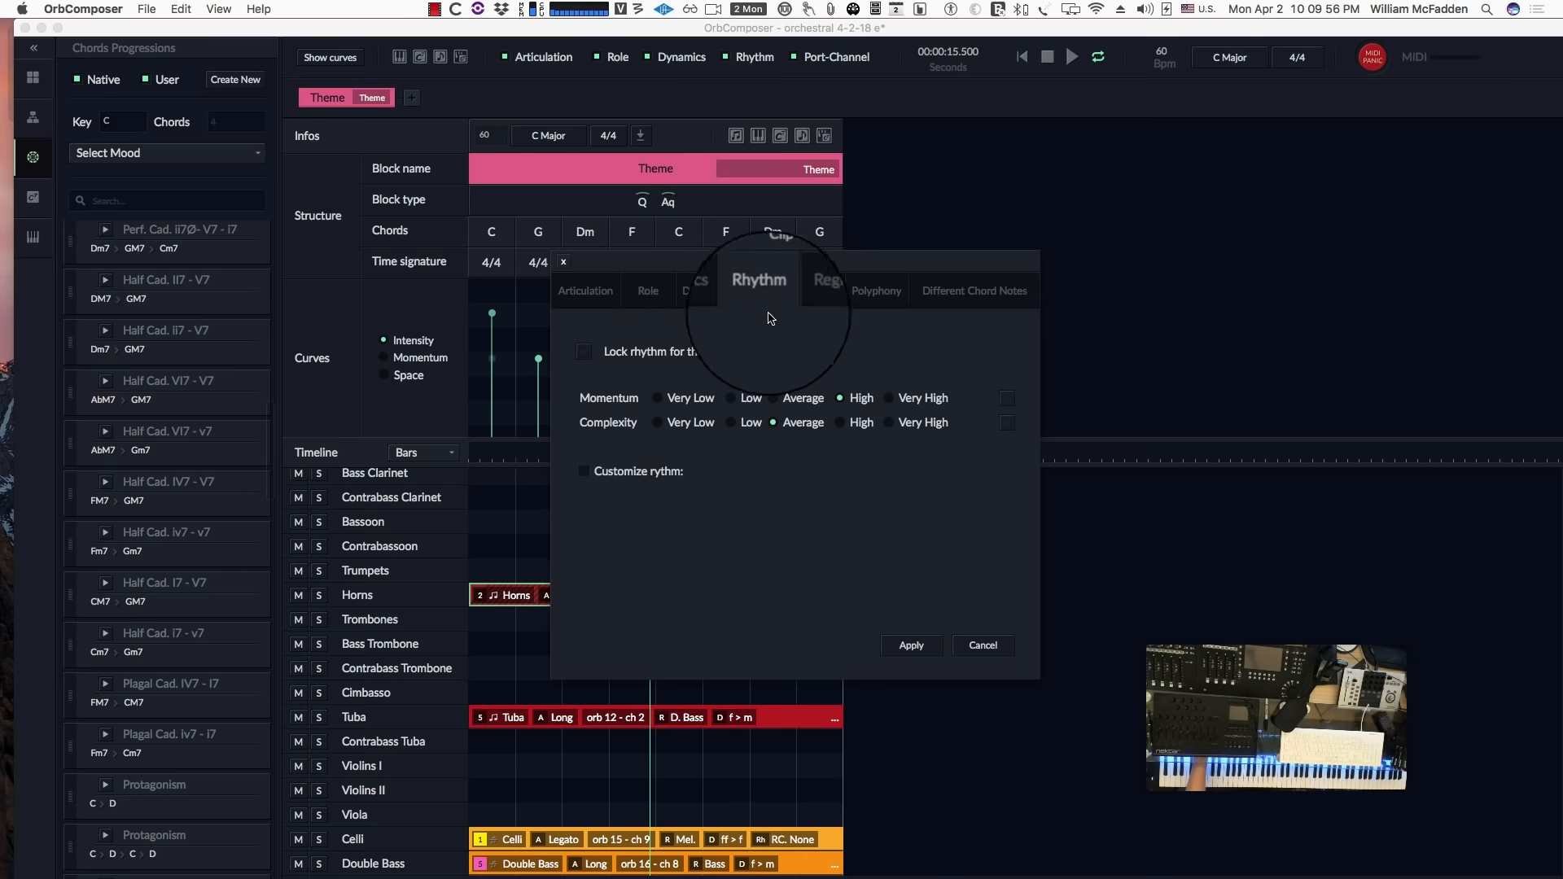
left_click(844, 427)
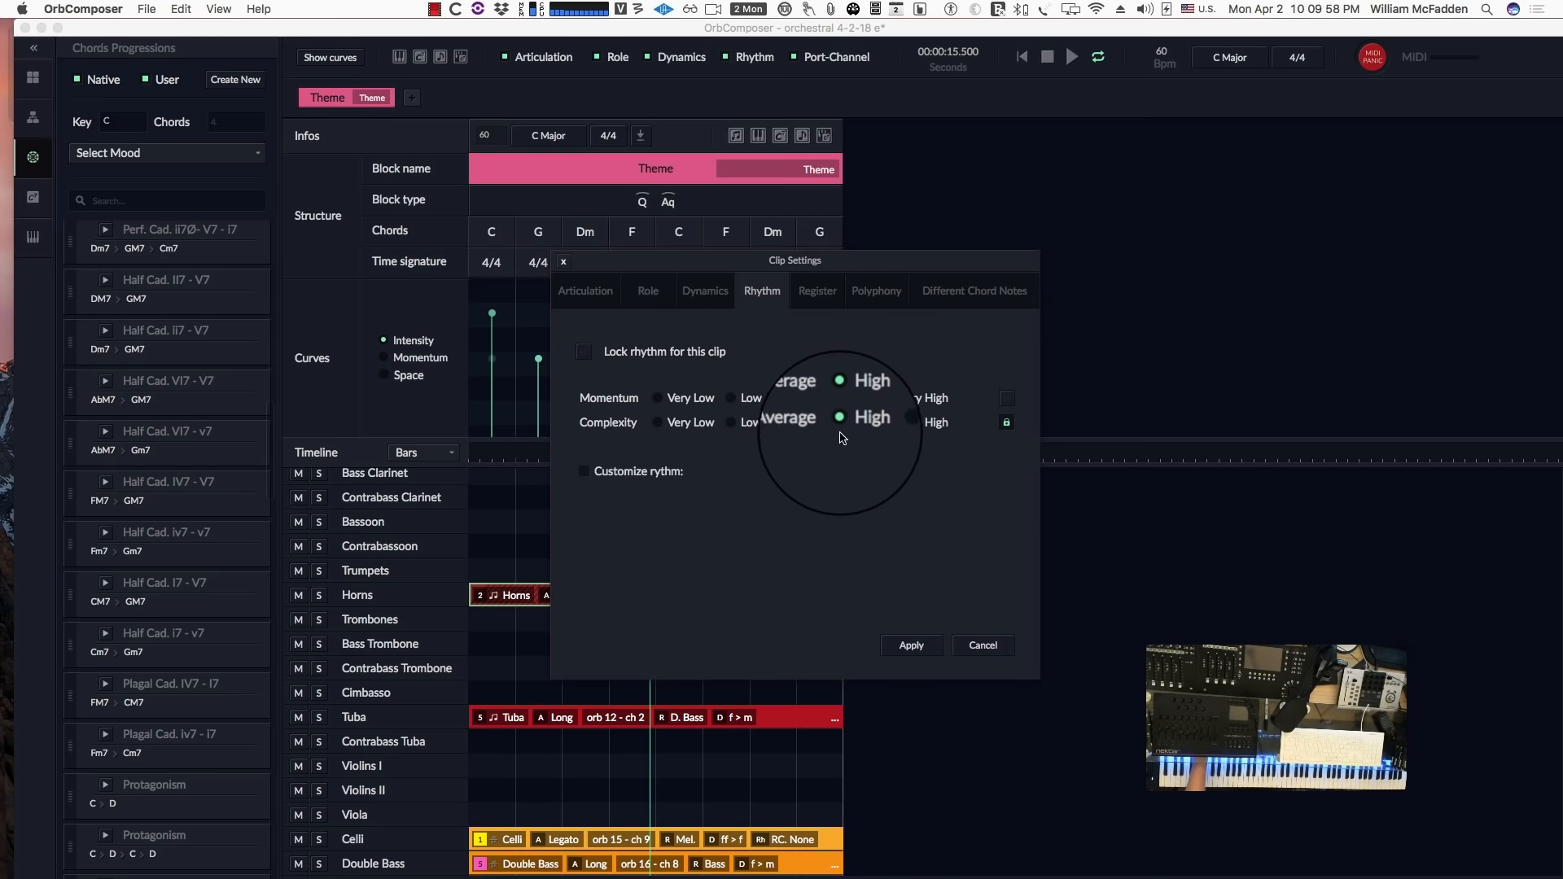
left_click(910, 398)
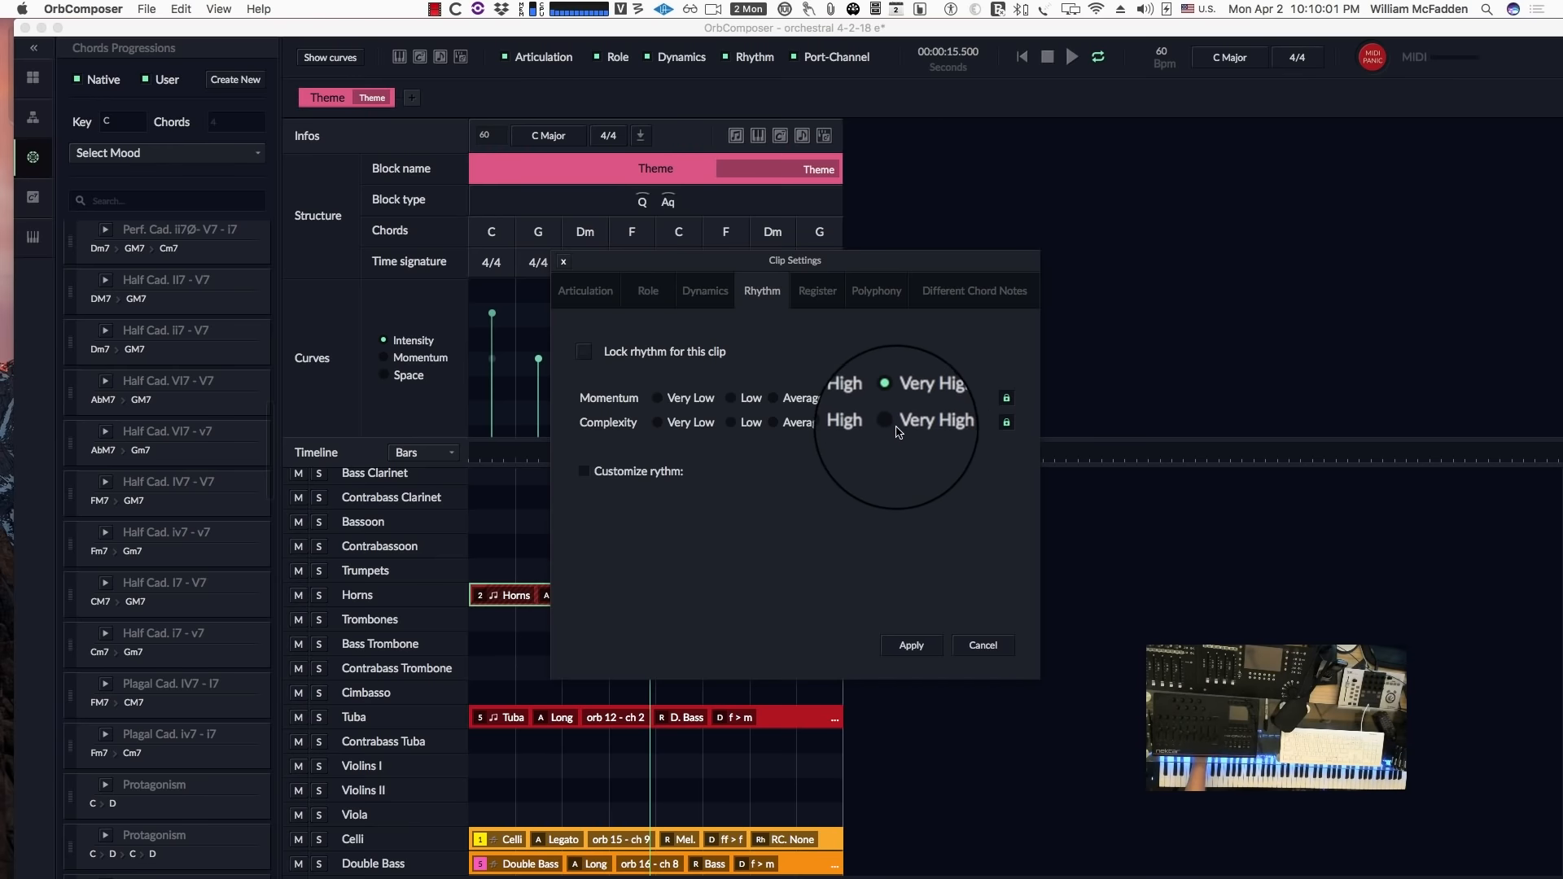
left_click(904, 645)
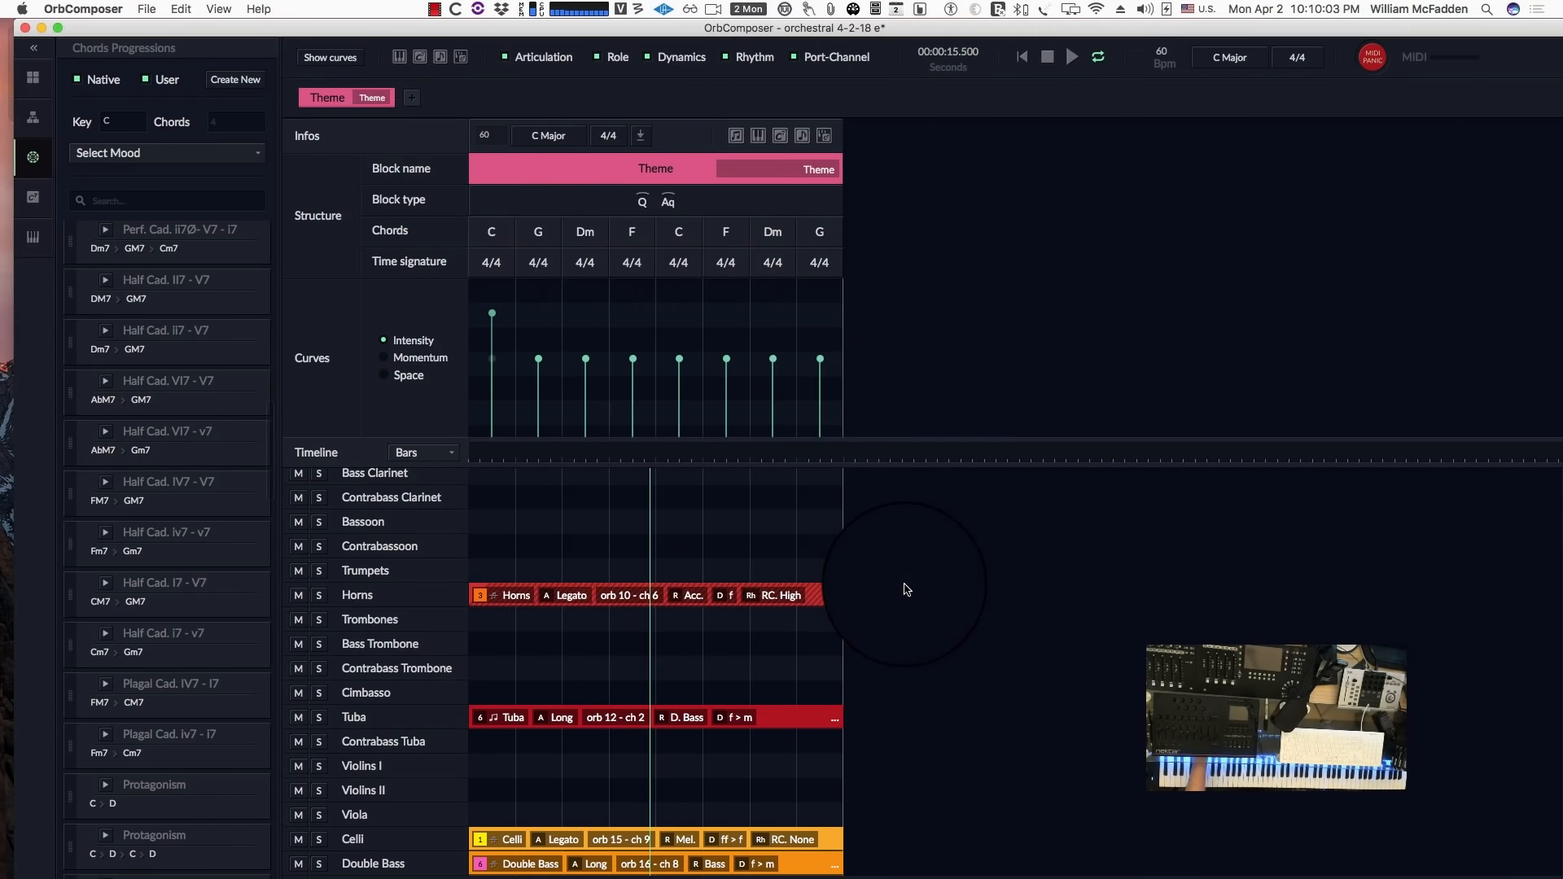
Play the Theme block from the start and solo the Horns track to hear its revised accompaniment.
left_click(1047, 56)
left_click(1071, 57)
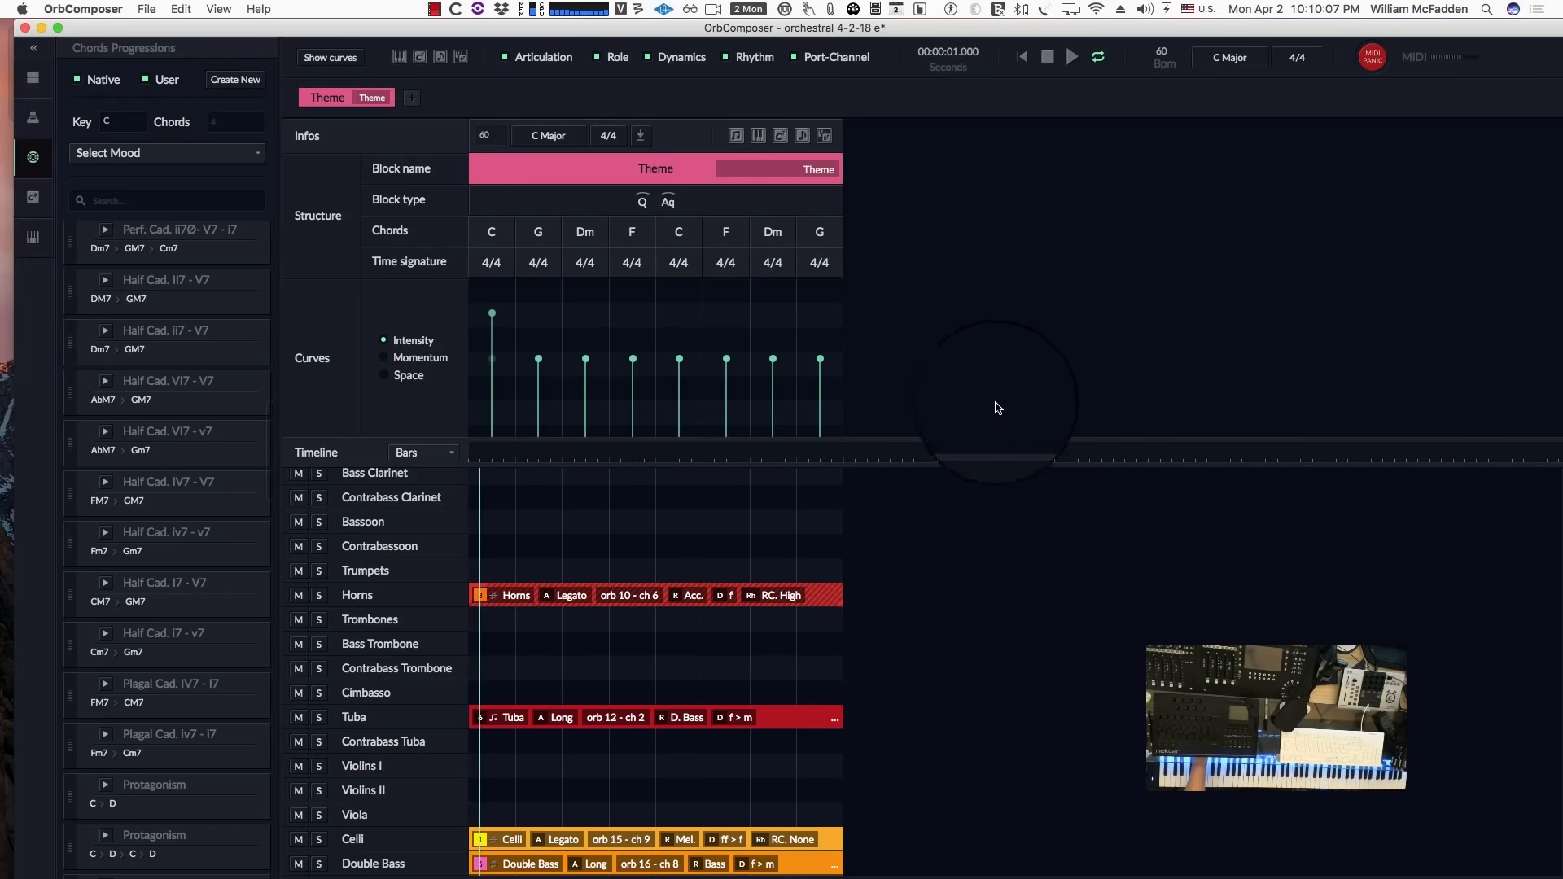
left_click(319, 596)
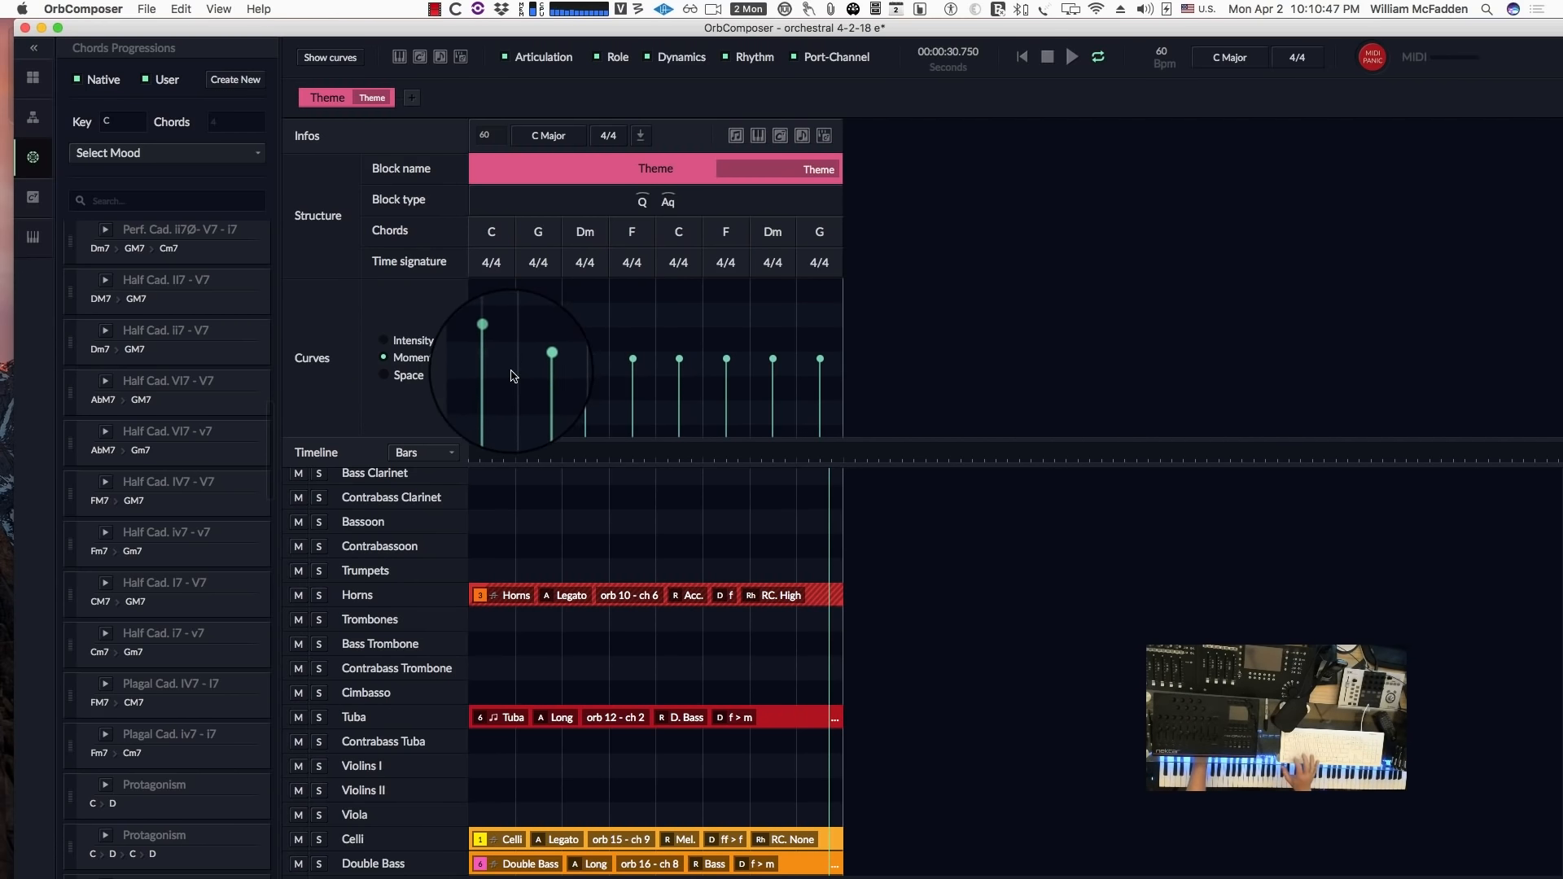
Shape the Theme block's Momentum curve as a descent across the eight chords and raise its Space curve to the maximum throughout.
mouse_move(493, 348)
left_mouse_down()
mouse_move(638, 359)
mouse_move(819, 415)
left_mouse_up()
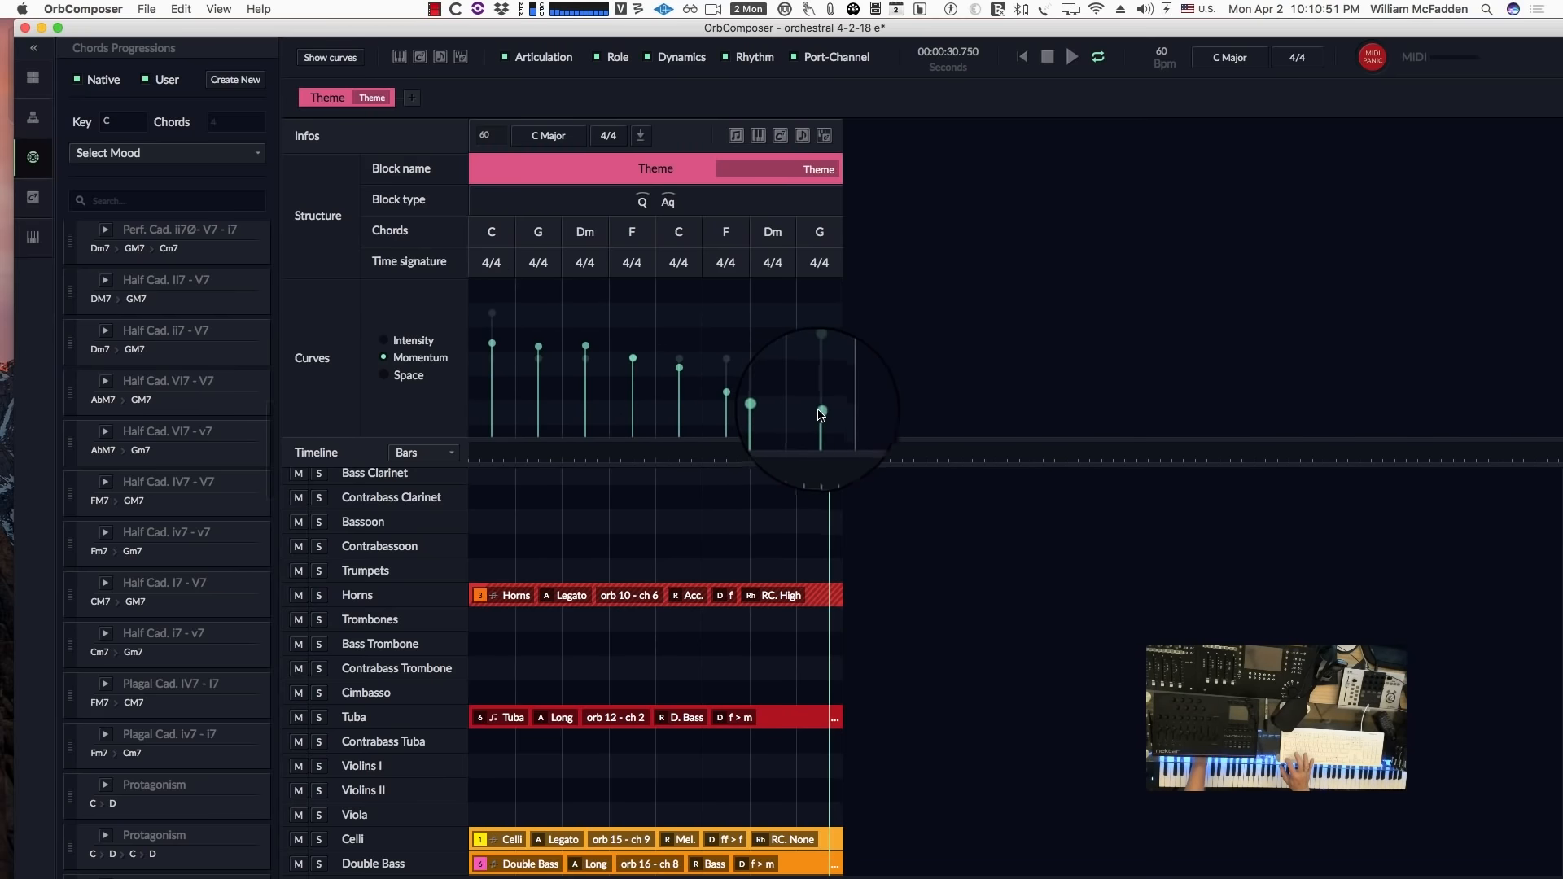
left_click(396, 375)
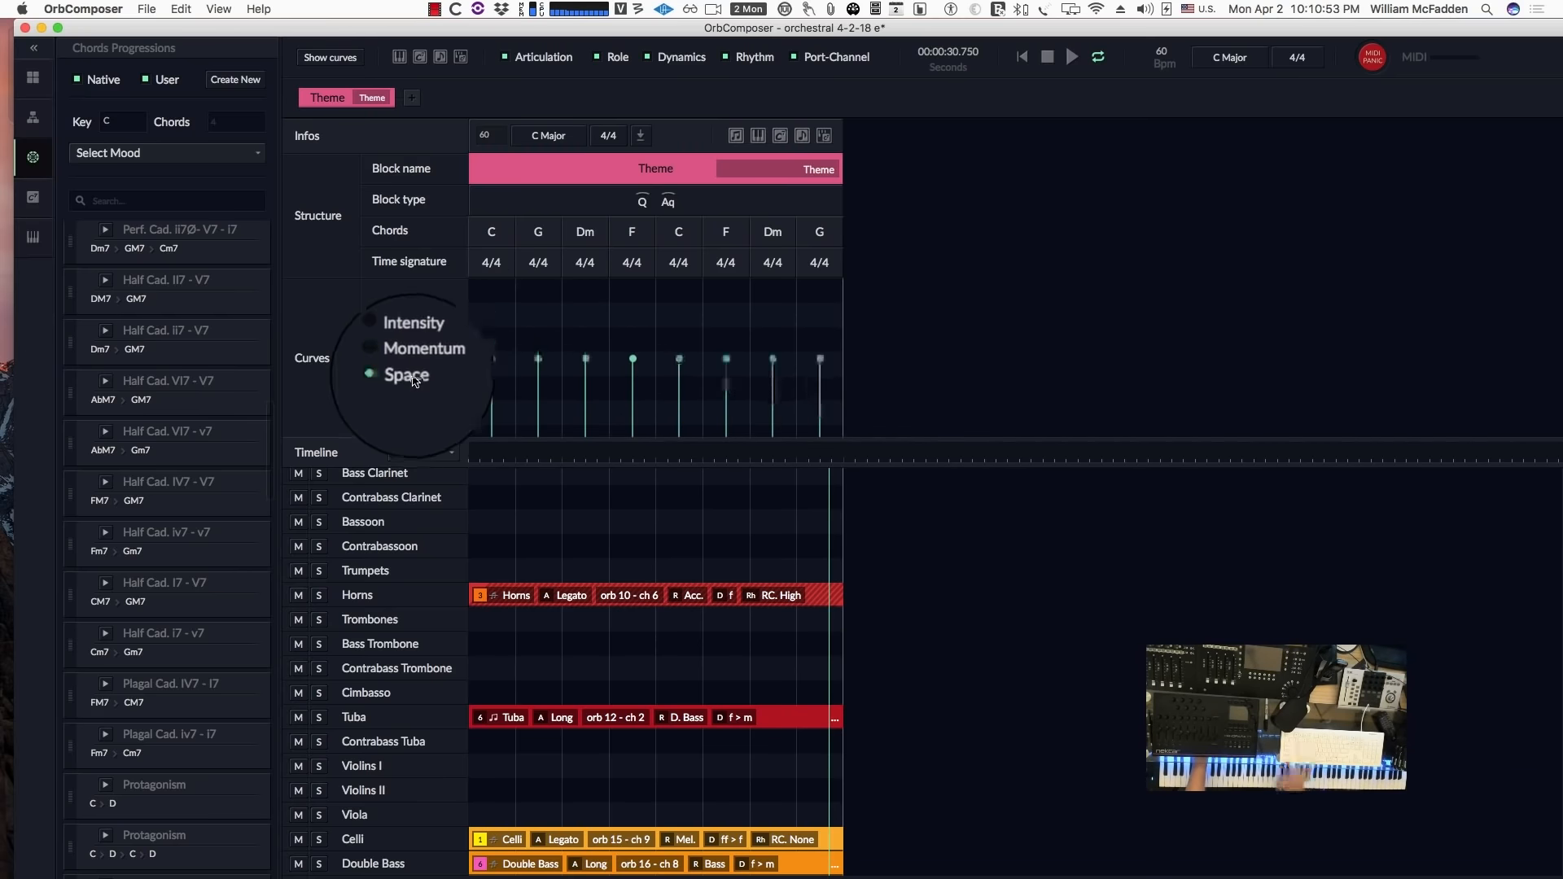
left_click_drag(486, 397, 499, 365)
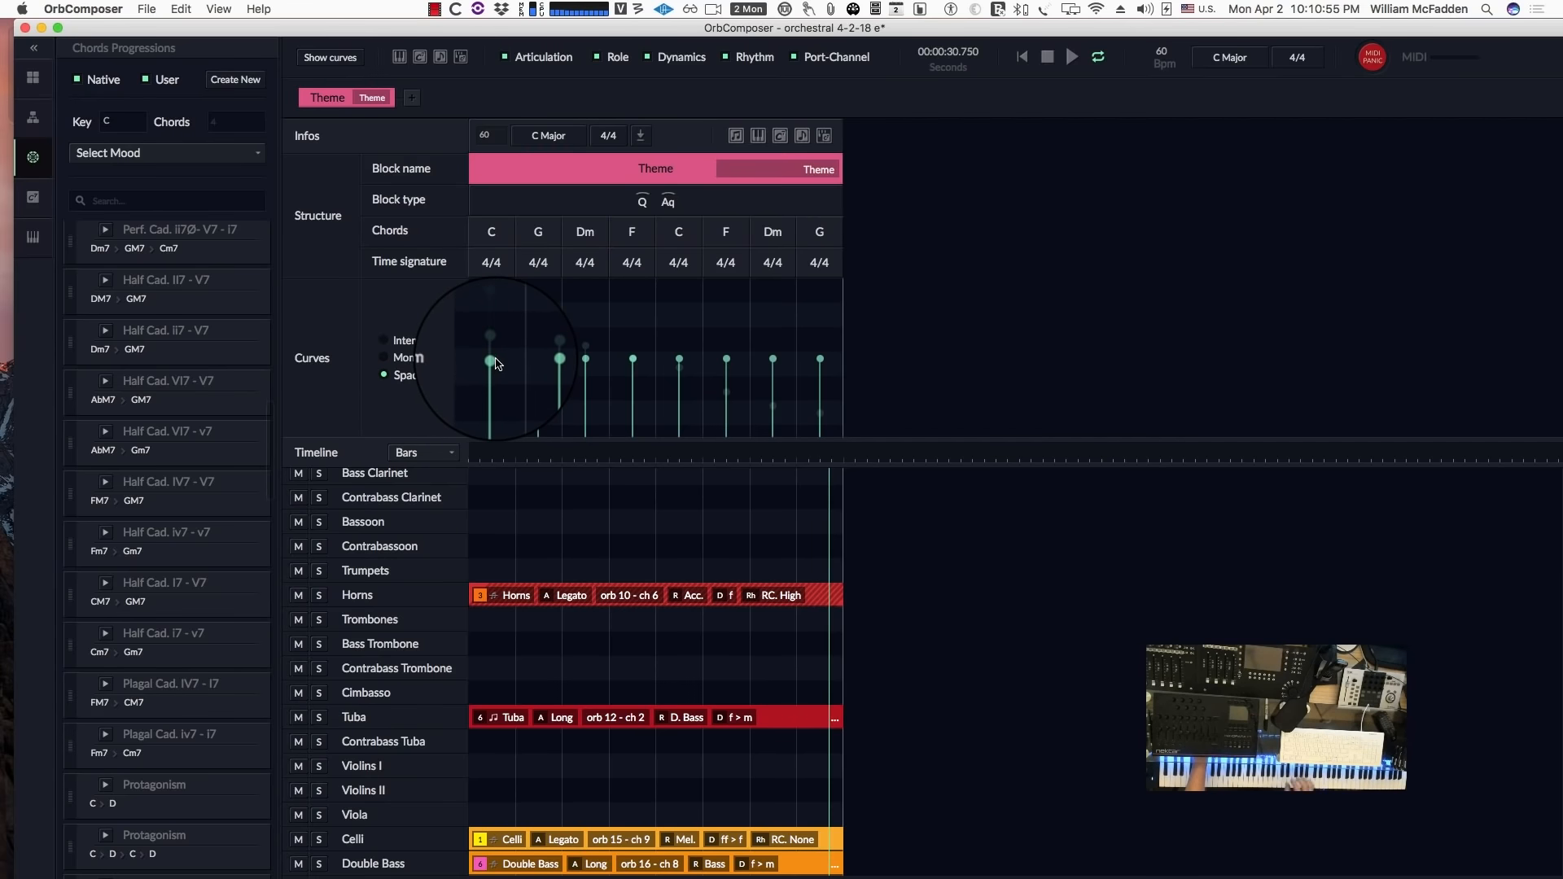
left_click_drag(495, 359, 498, 273)
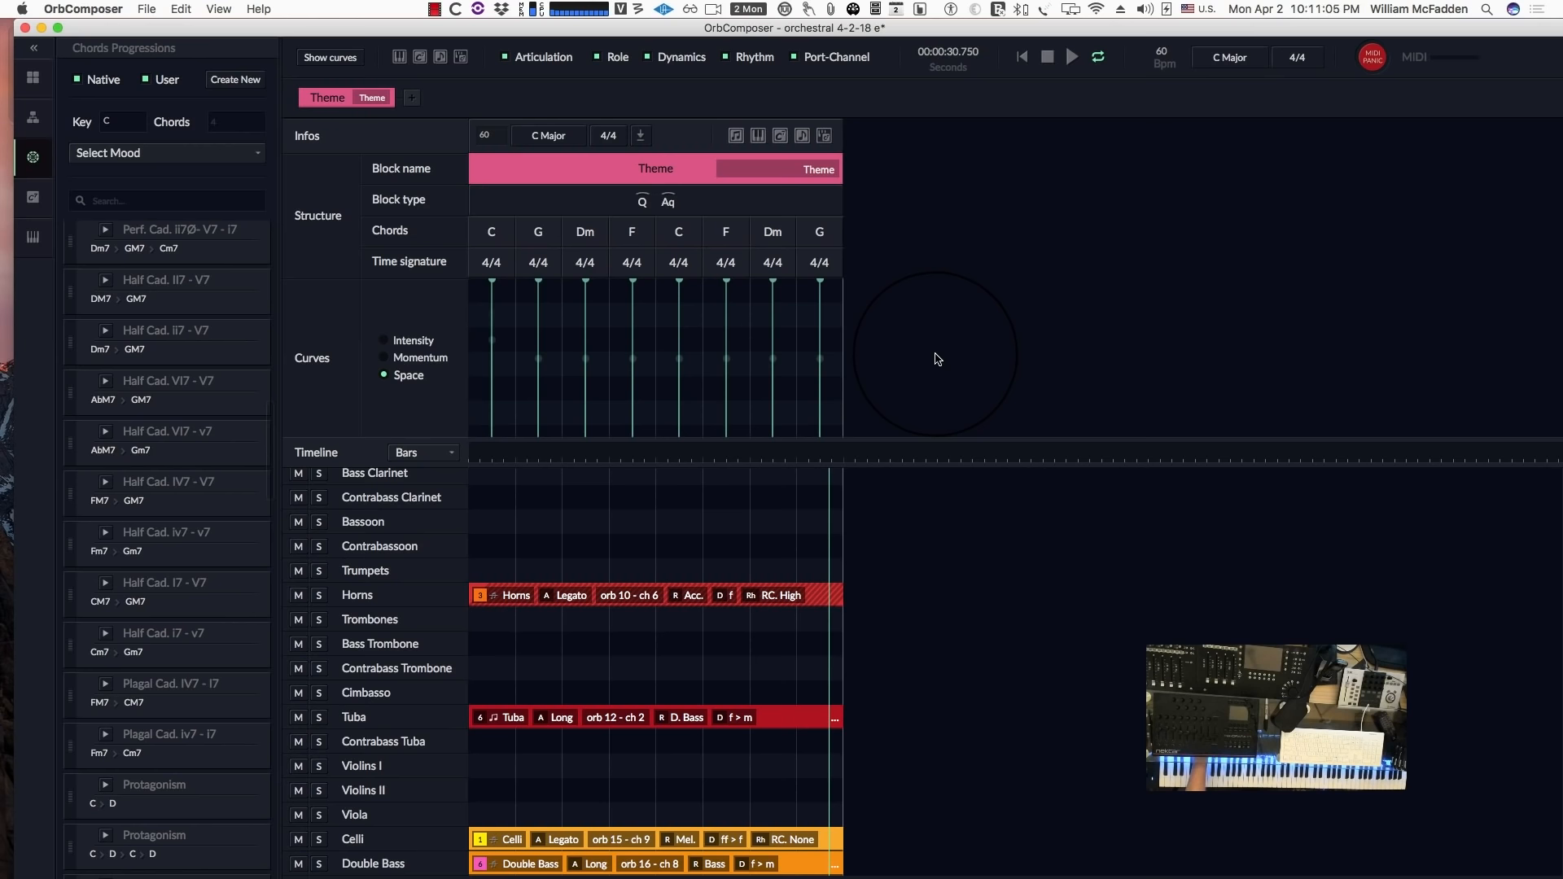
Regenerate the Theme block's chords and orchestration together, and look through the new clips on all instrument tracks.
left_click(824, 137)
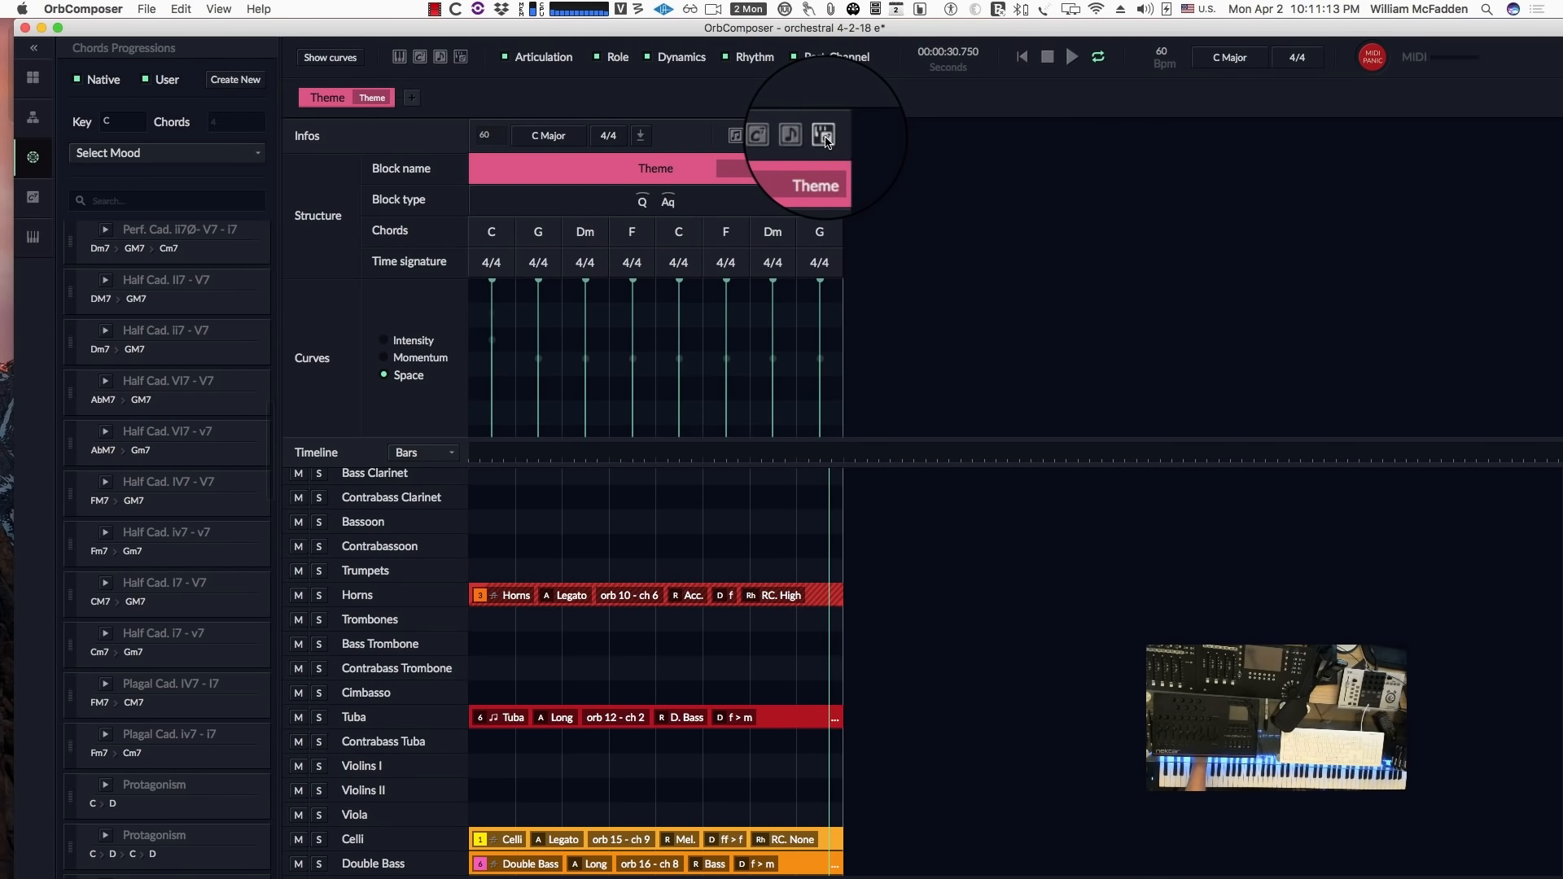
scroll(704, 531, "up", 5)
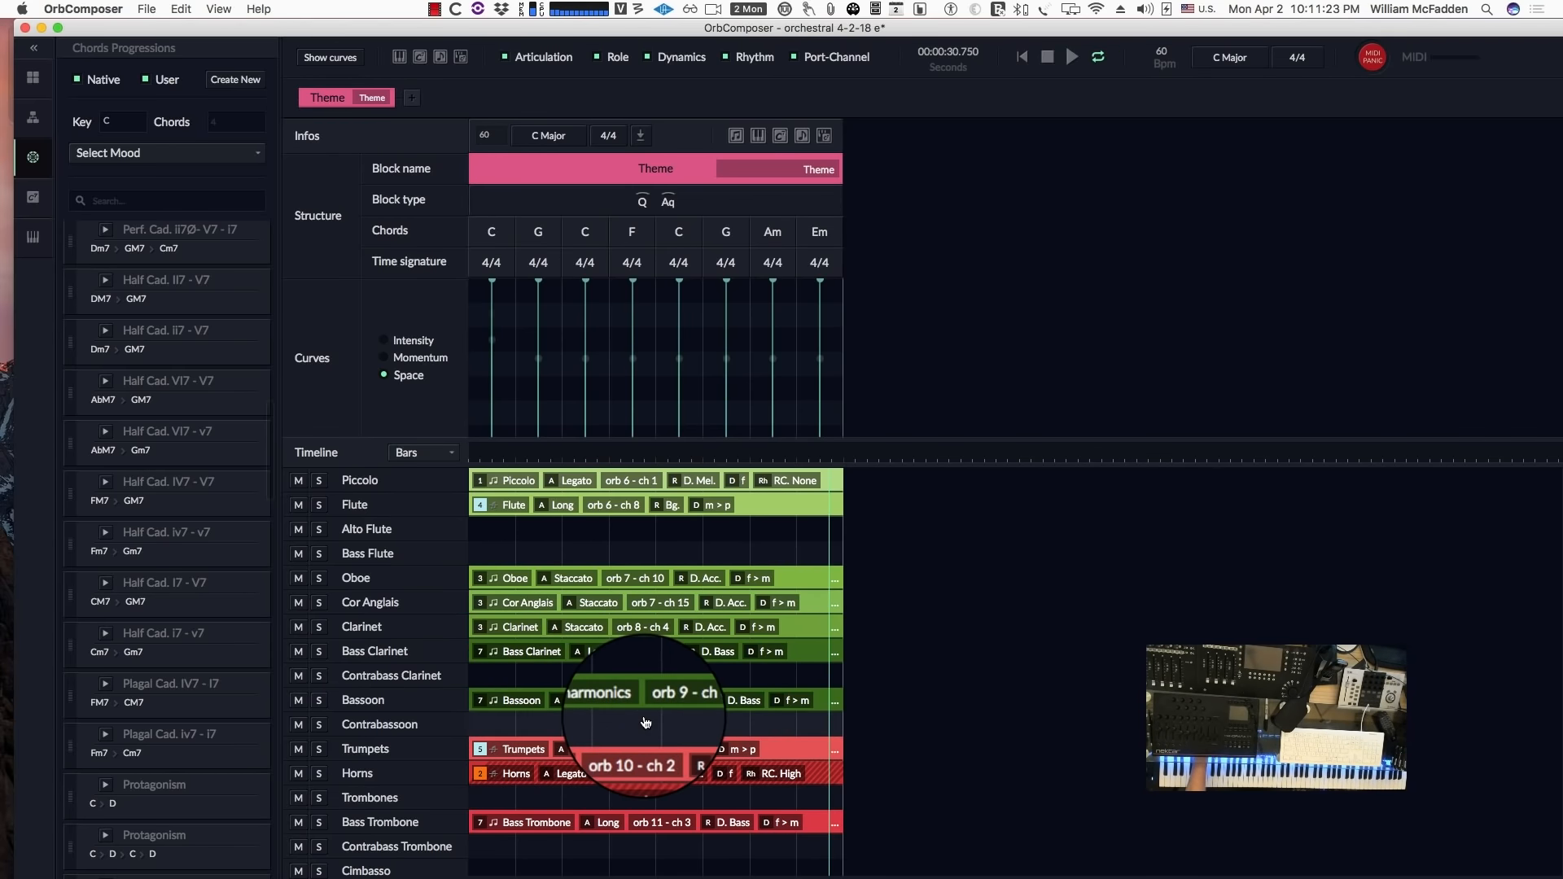
scroll(654, 733, "down", 1)
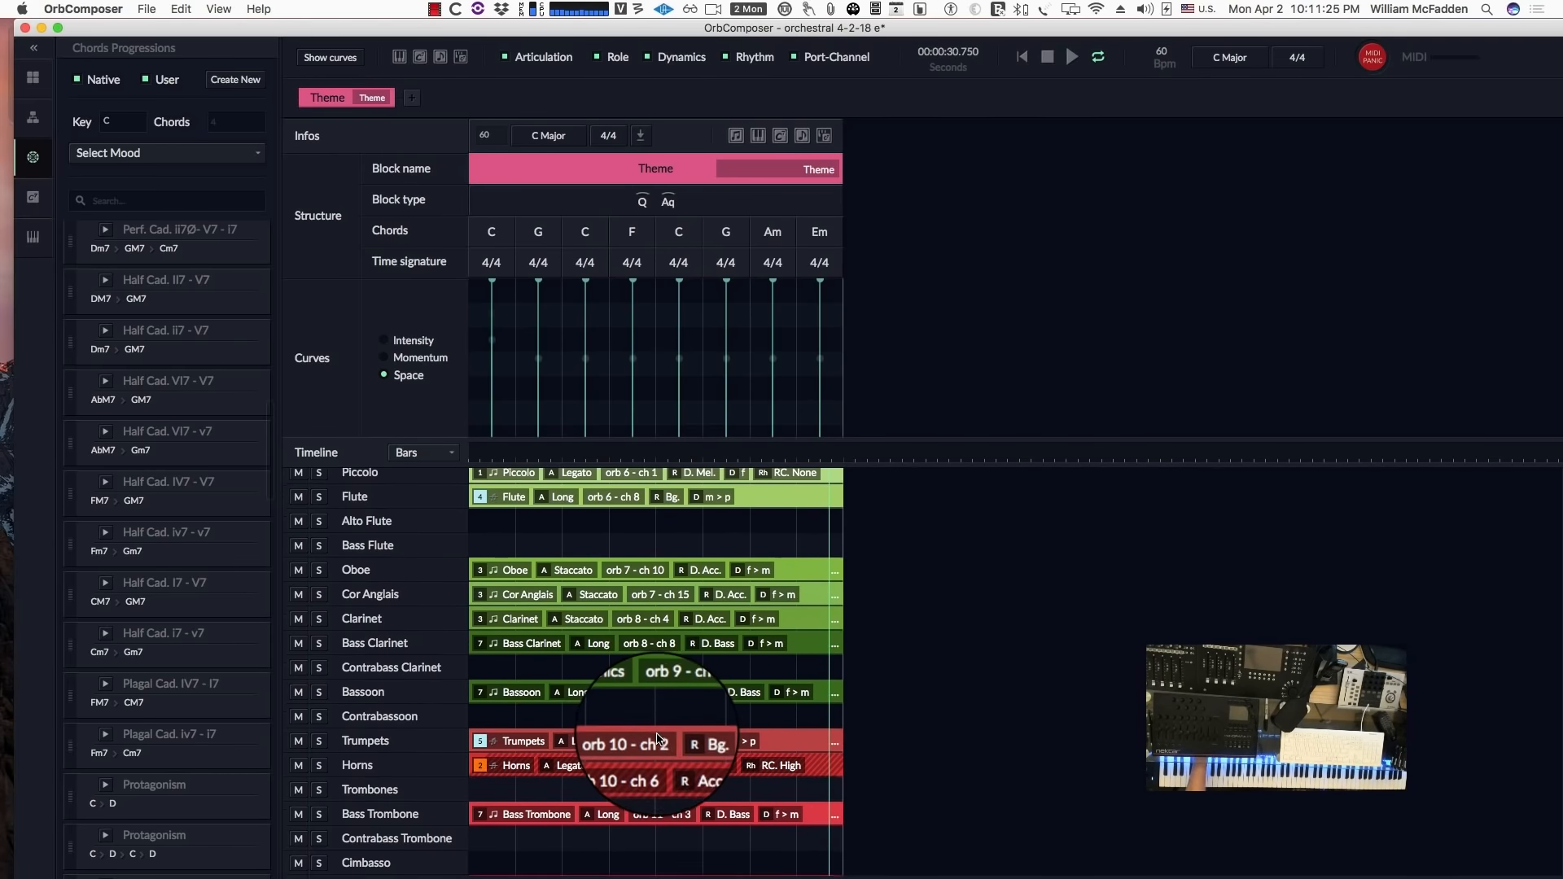
scroll(658, 739, "down", 7)
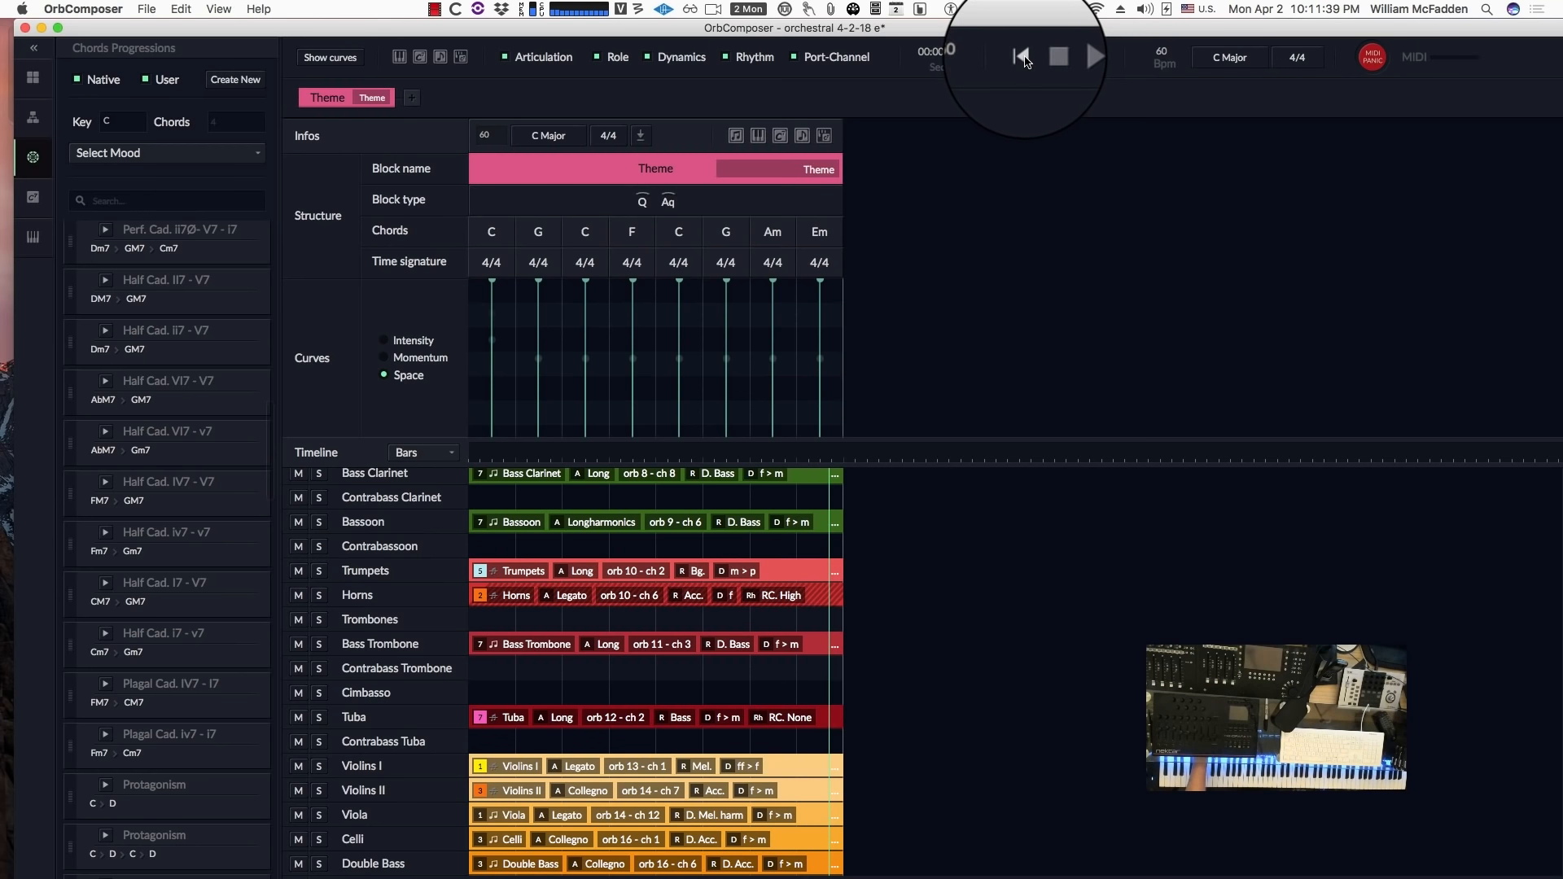
Play the regenerated Theme arrangement from the beginning while viewing the woodwind and brass tracks, and stop playback.
left_click(1024, 57)
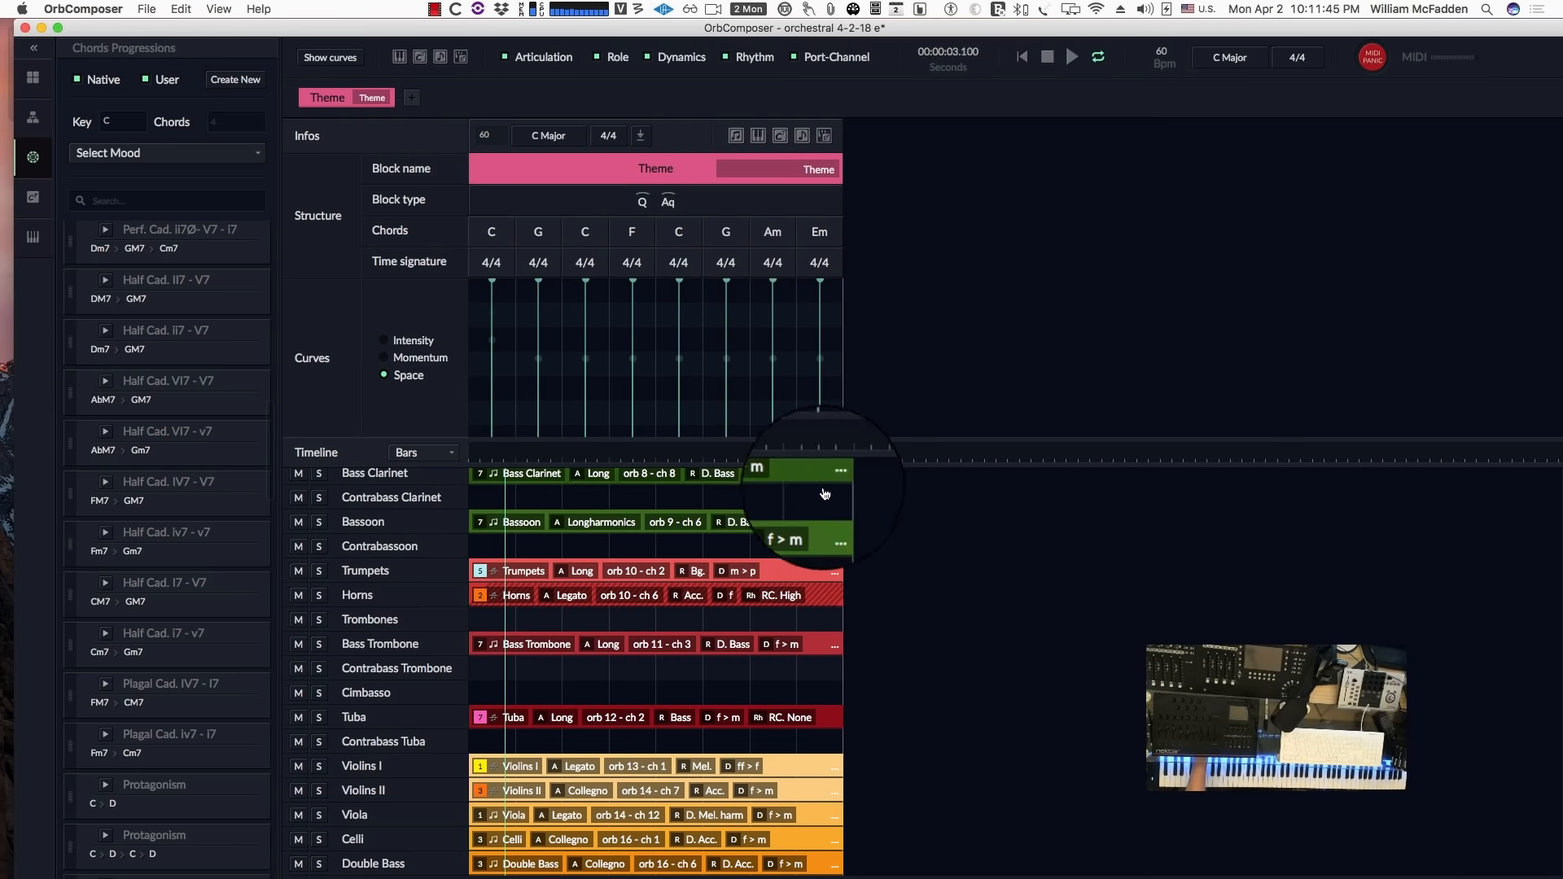
scroll(556, 550, "up", 5)
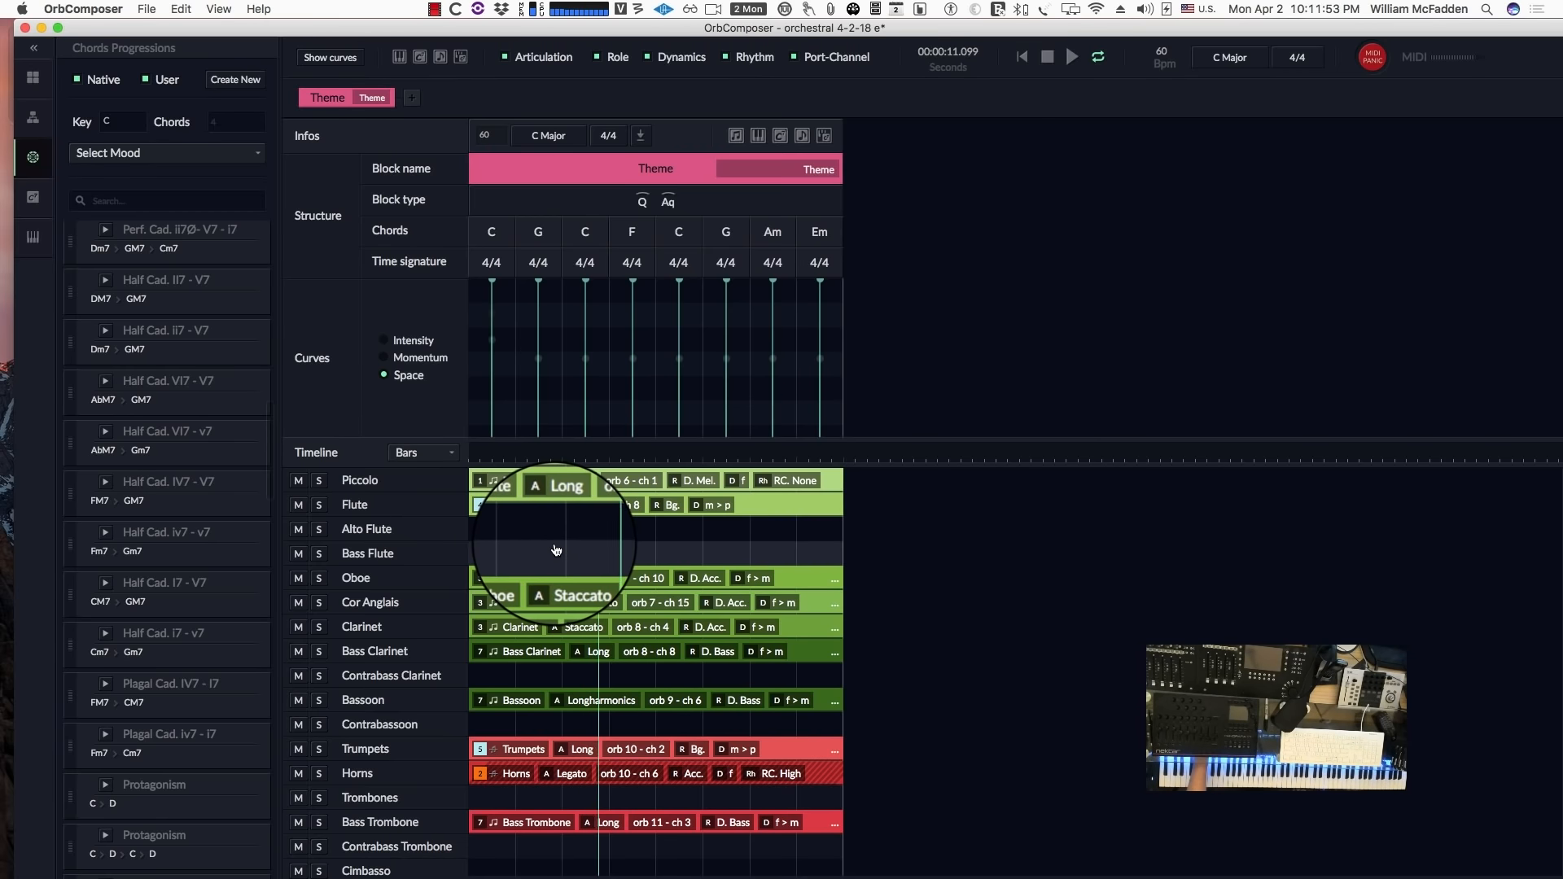
left_click(1049, 62)
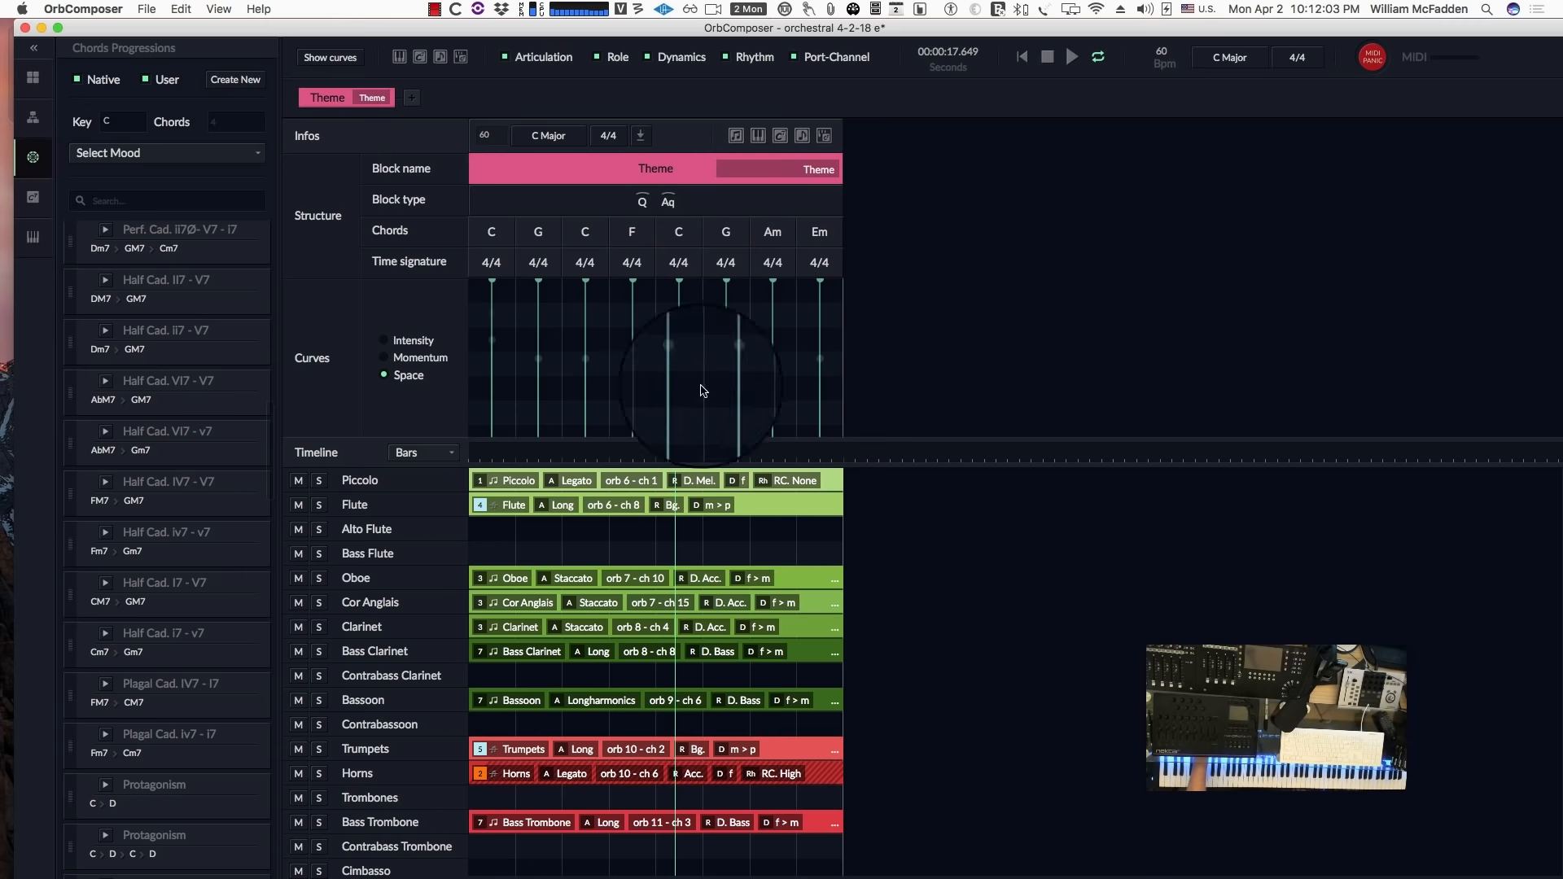